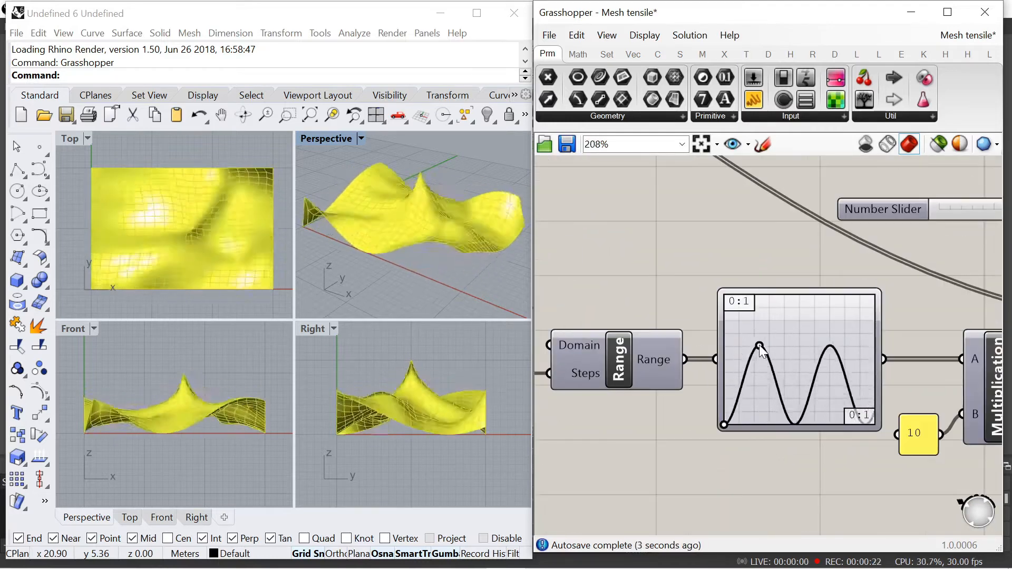
# Step: Reshape the Graph Mapper's sine curve and lower the number slider to vary the form of the finished mesh
pyautogui.moveTo(754, 345); pyautogui.dragTo(755, 406)
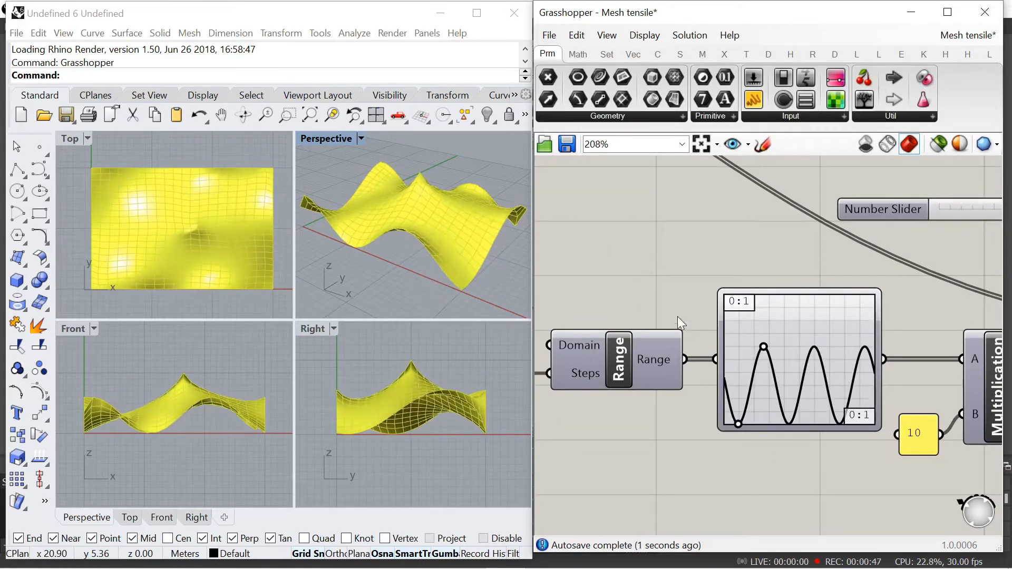
pyautogui.scroll(-5, 811, 276)
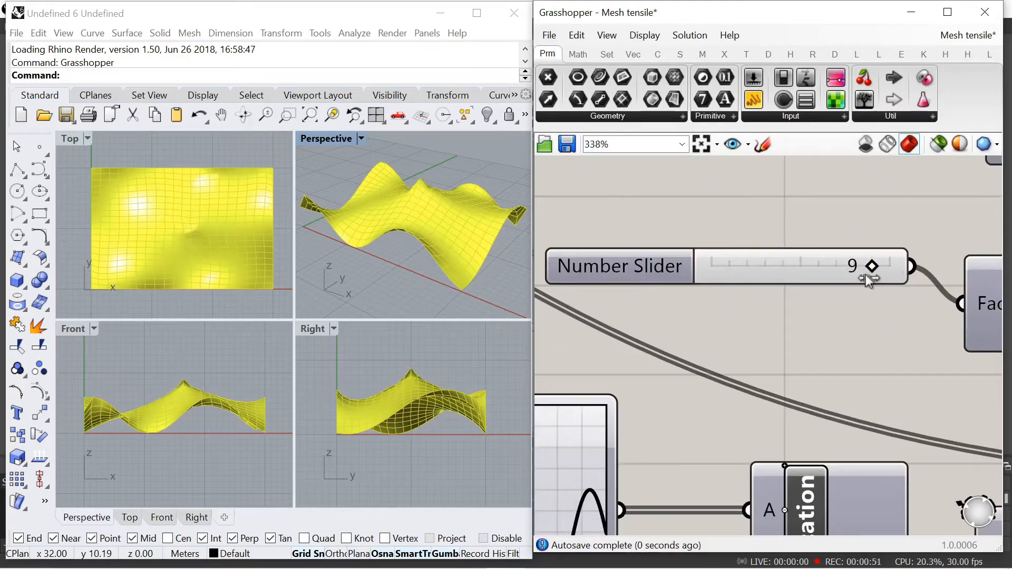
pyautogui.moveTo(865, 274)
pyautogui.mouseDown()
pyautogui.moveTo(702, 291)
pyautogui.moveTo(743, 300)
pyautogui.moveTo(890, 272)
pyautogui.moveTo(849, 279)
pyautogui.mouseUp()
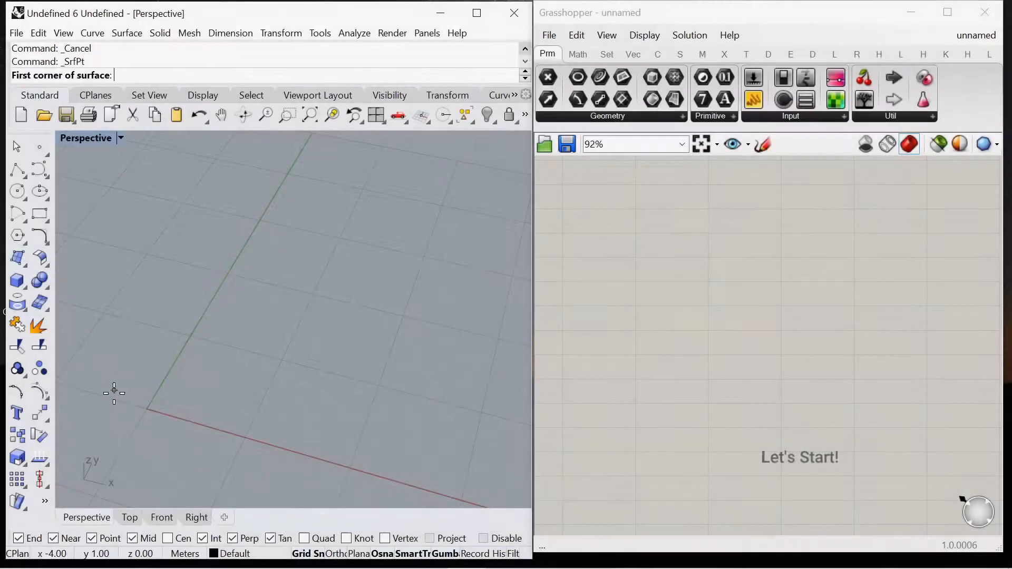
# Step: Draw a four-corner rectangular surface starting at the origin, with its first edge about 30 m long on the x axis
pyautogui.click(146, 407)
pyautogui.scroll(-6, 285, 358)
pyautogui.scroll(12, 401, 407)
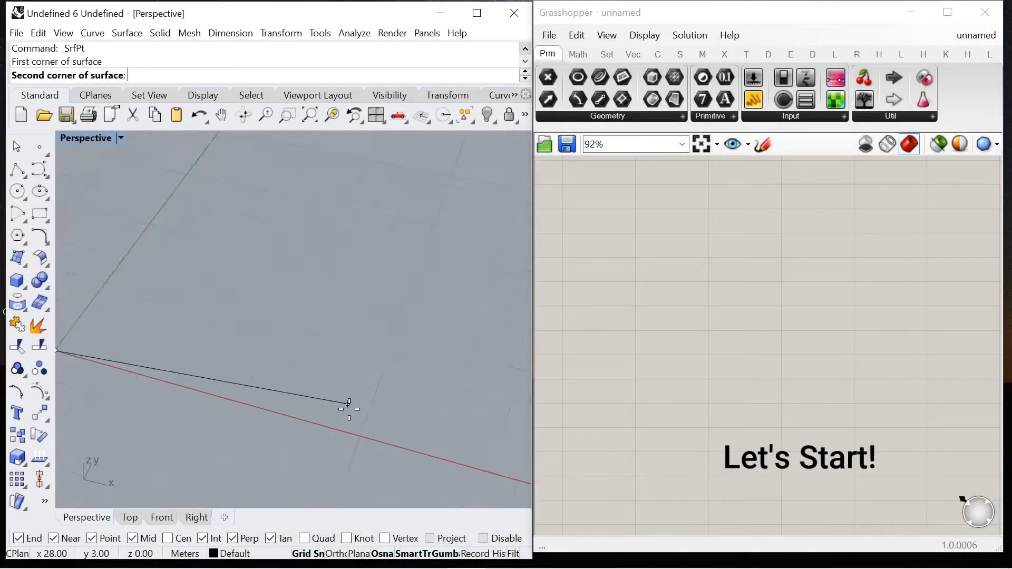
pyautogui.click(375, 463)
pyautogui.scroll(-1, 421, 307)
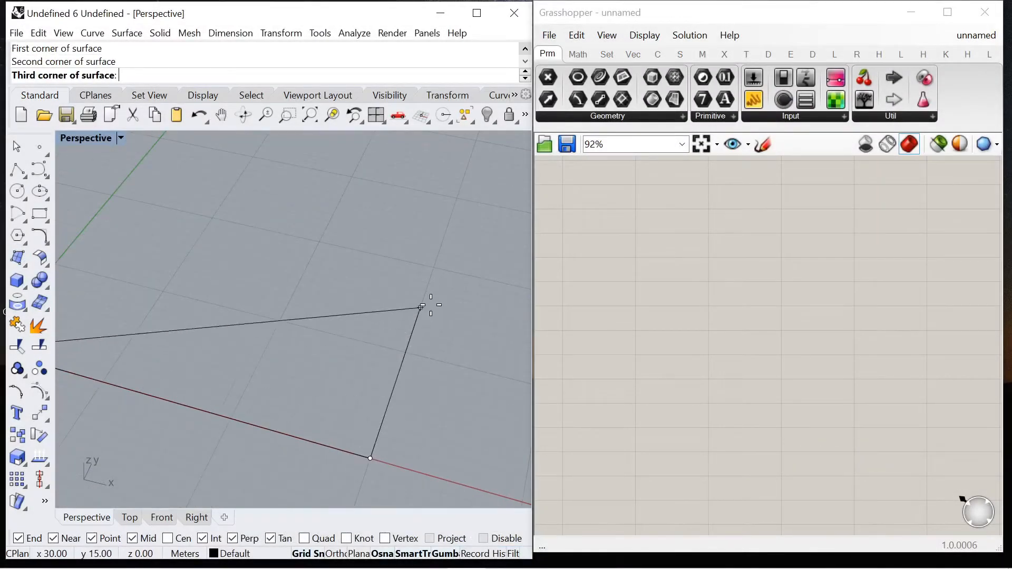
pyautogui.click(433, 267)
pyautogui.scroll(-1, 433, 267)
pyautogui.scroll(3, 147, 181)
pyautogui.click(178, 223)
pyautogui.scroll(-1, 208, 226)
pyautogui.scroll(-3, 572, 235)
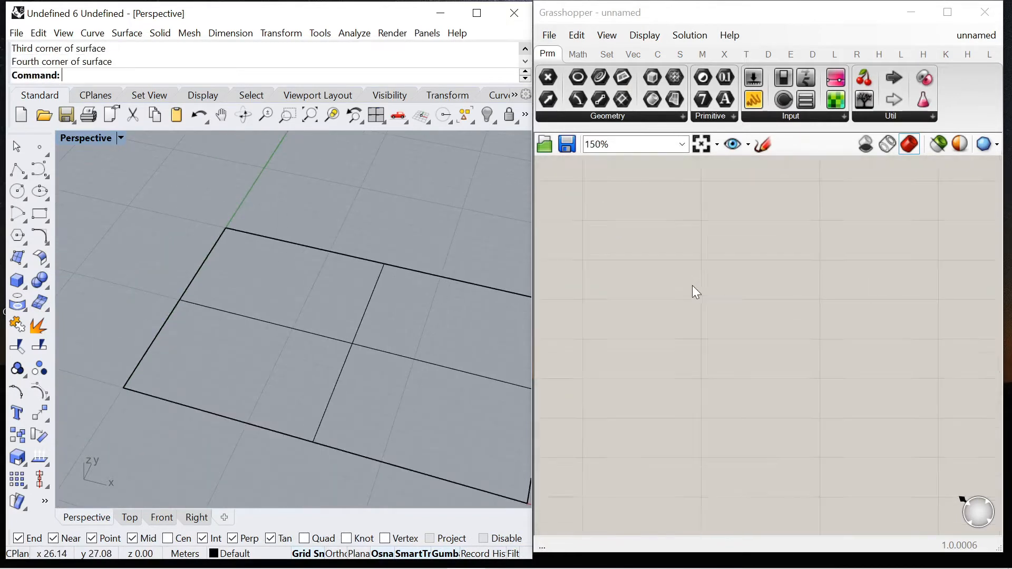
# Step: Add a Surface parameter to the Grasshopper canvas and reference the rectangular Rhino surface in it
pyautogui.doubleClick(692, 286)
pyautogui.write('surface')
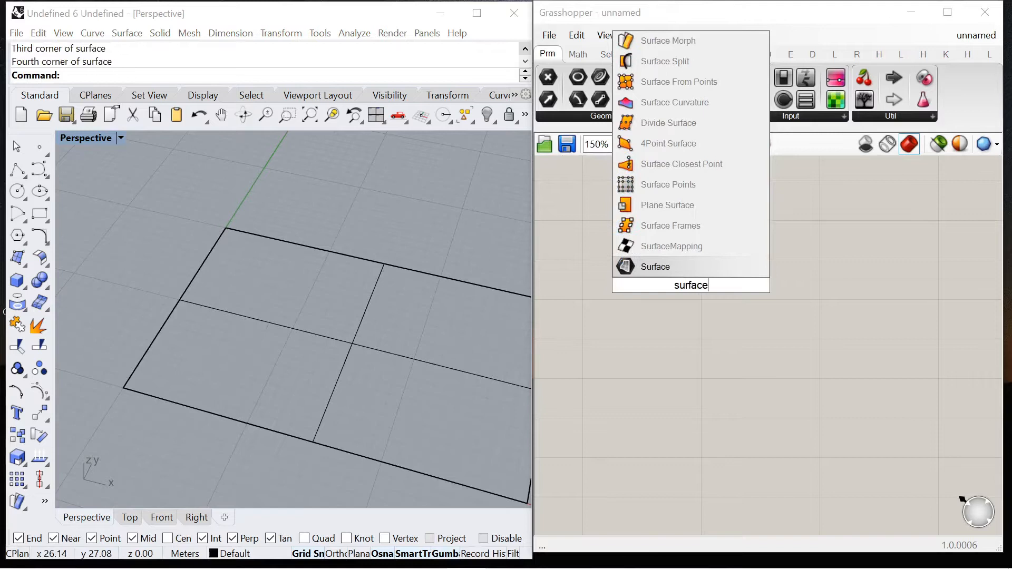
pyautogui.press('Return')
pyautogui.rightClick(688, 284)
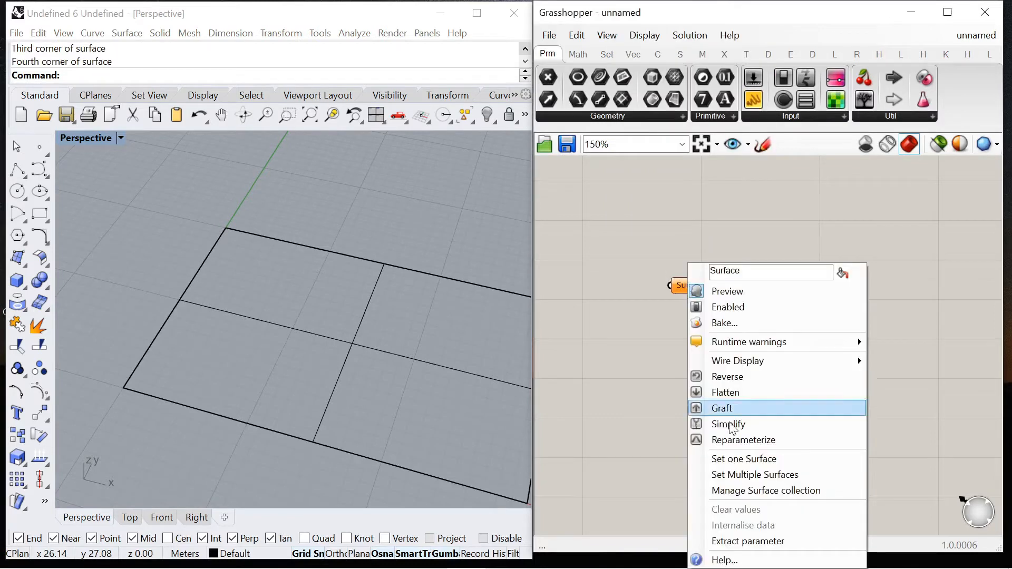
pyautogui.click(745, 457)
pyautogui.click(356, 335)
# Step: Internalise the referenced surface data in the Surface parameter
pyautogui.rightClick(666, 281)
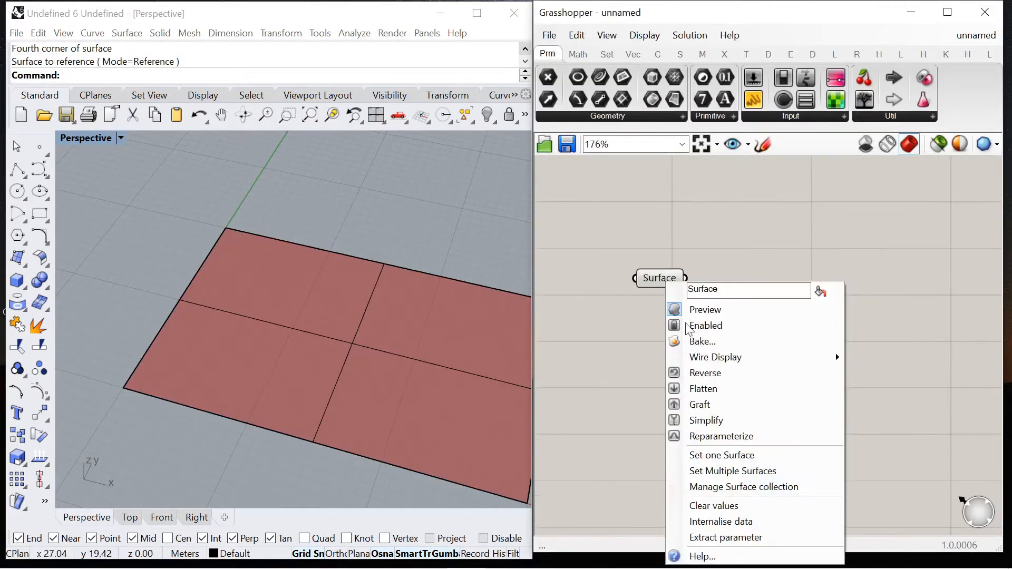
pyautogui.click(721, 522)
pyautogui.scroll(-3, 264, 220)
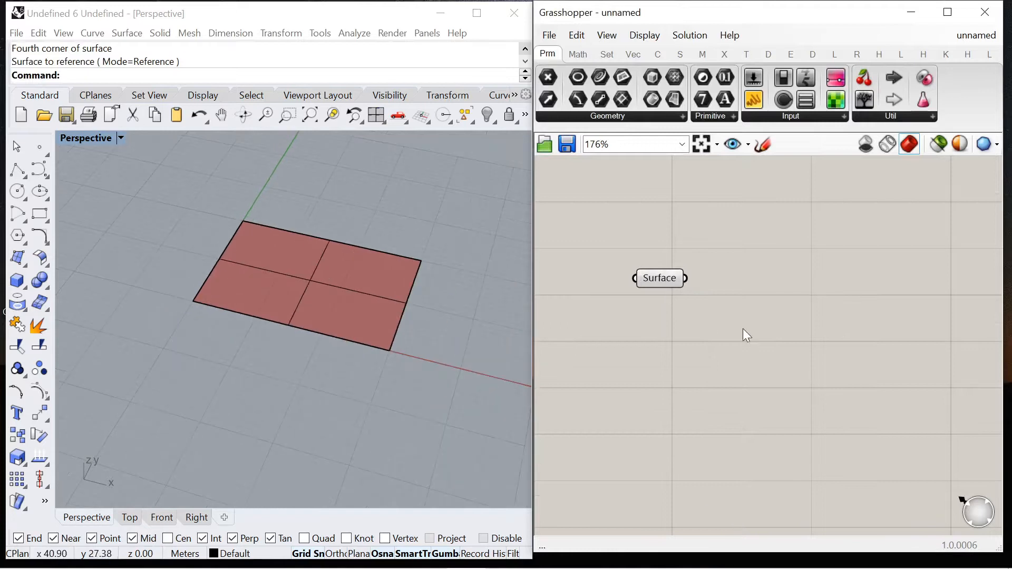
# Step: Add a Mesh Surface component and connect the Surface parameter to its Surface input
pyautogui.scroll(-2, 649, 232)
pyautogui.doubleClick(703, 277)
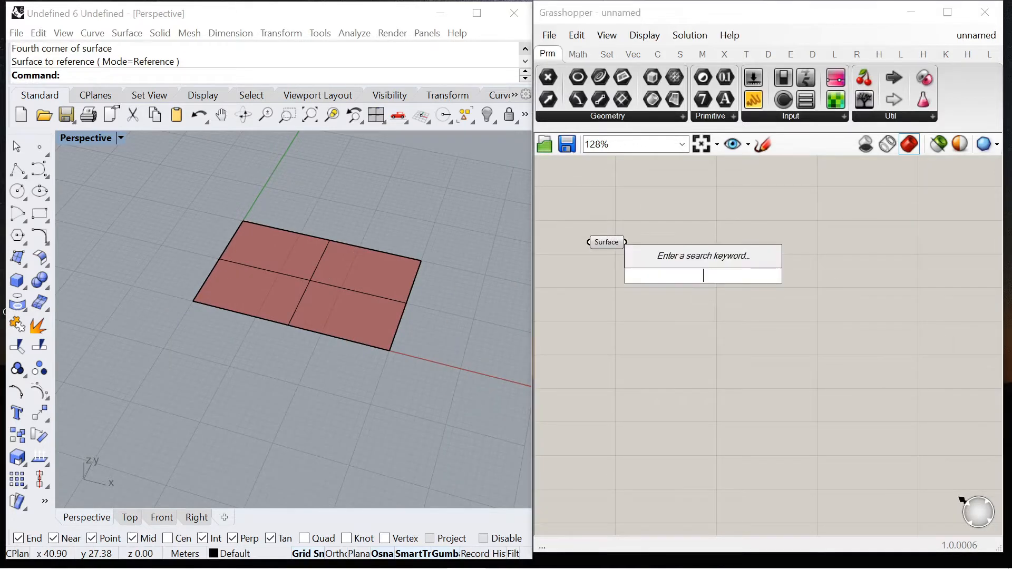
pyautogui.write('mesh')
pyautogui.click(707, 233)
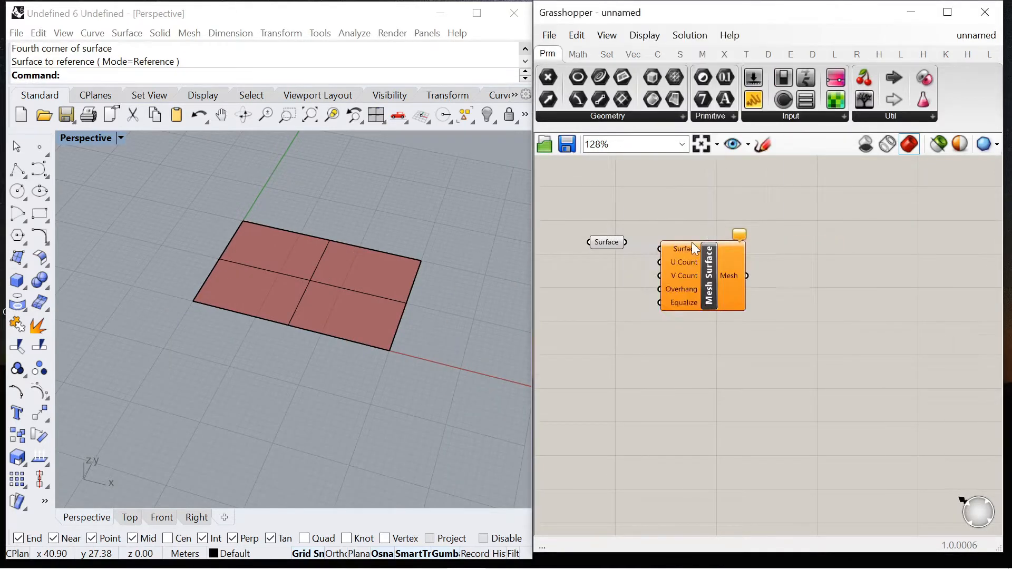
pyautogui.scroll(2, 615, 248)
pyautogui.moveTo(649, 254); pyautogui.dragTo(654, 253)
pyautogui.moveTo(695, 287); pyautogui.dragTo(780, 381)
# Step: Add a number slider ranging from 0 to 20 and connect it to Mesh Surface's U Count and V Count
pyautogui.doubleClick(647, 388)
pyautogui.write('0<')
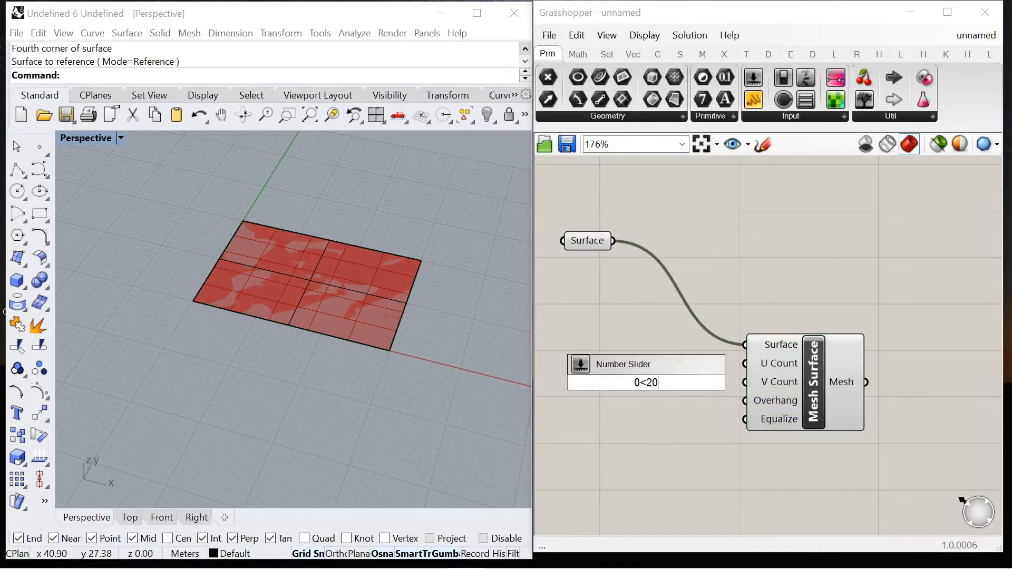
pyautogui.write('20')
pyautogui.press('Return')
pyautogui.scroll(3, 647, 383)
pyautogui.moveTo(620, 385); pyautogui.dragTo(548, 361)
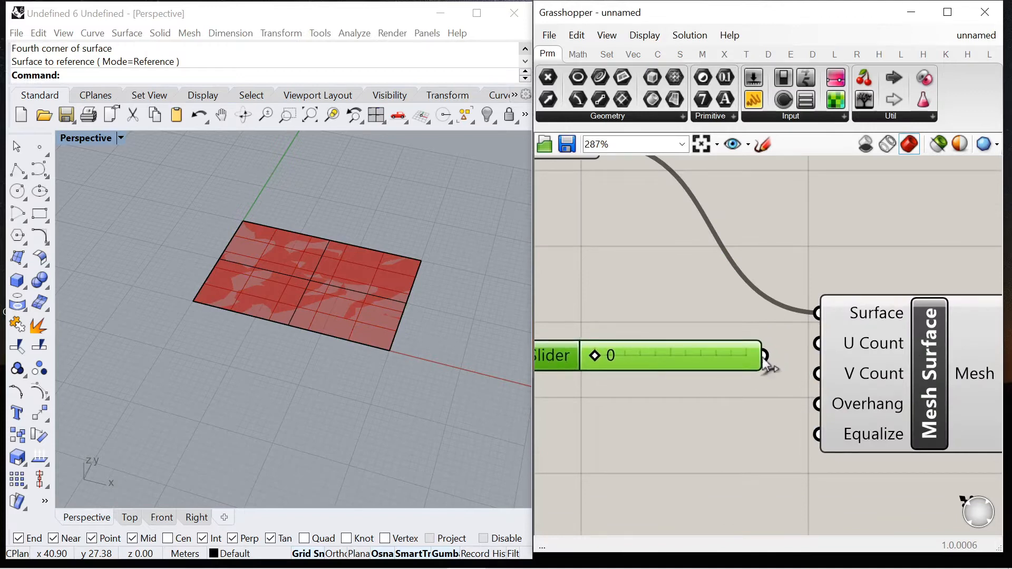
pyautogui.moveTo(799, 356); pyautogui.dragTo(813, 345)
pyautogui.scroll(-5, 735, 321)
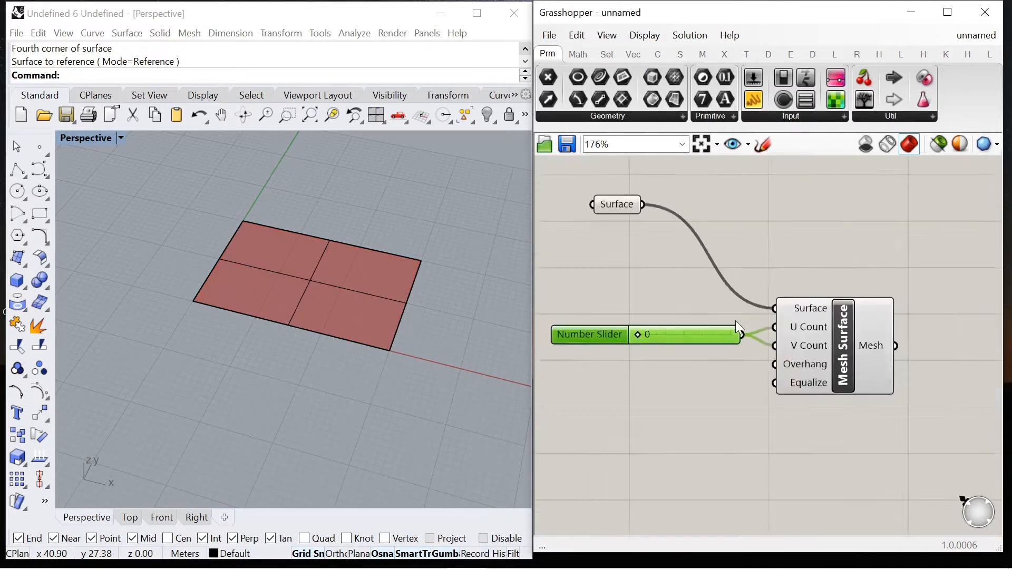
# Step: Set the U and V count slider to 20
pyautogui.scroll(4, 659, 332)
pyautogui.moveTo(613, 340); pyautogui.dragTo(735, 343)
pyautogui.scroll(-6, 632, 285)
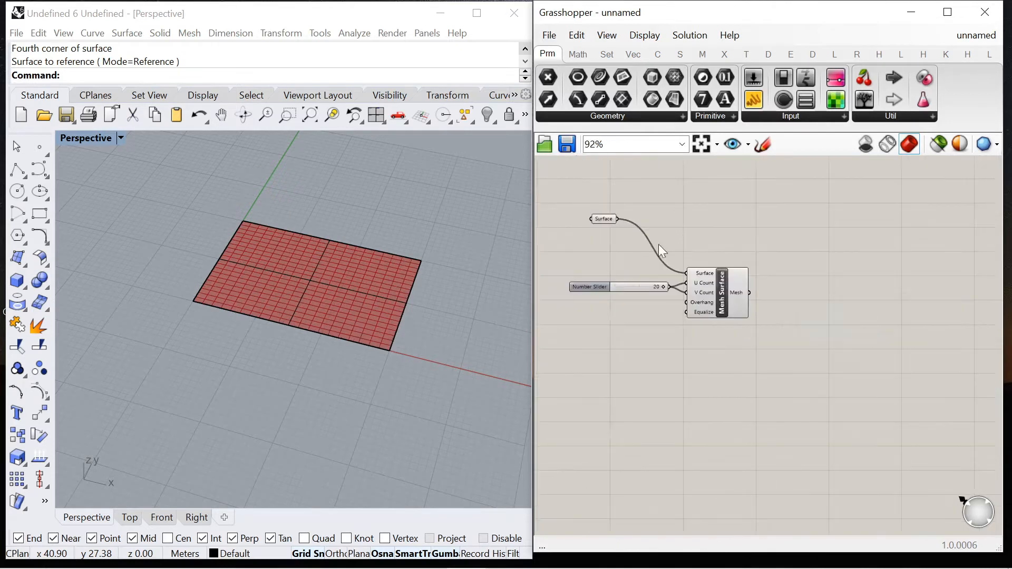
# Step: Turn off the preview of the Surface parameter
pyautogui.scroll(4, 657, 299)
pyautogui.scroll(-2, 752, 286)
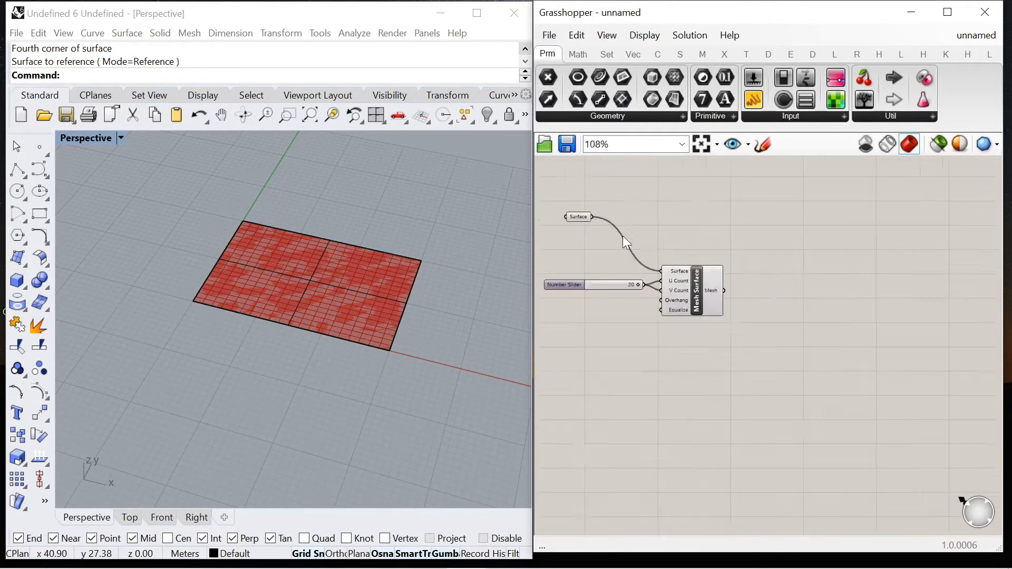
pyautogui.scroll(2, 622, 235)
pyautogui.click(558, 207)
pyautogui.rightClick(584, 184)
pyautogui.click(612, 195)
# Step: Add an EdgeLengths goal and connect the Mesh Surface output to its Mesh input
pyautogui.scroll(-4, 697, 222)
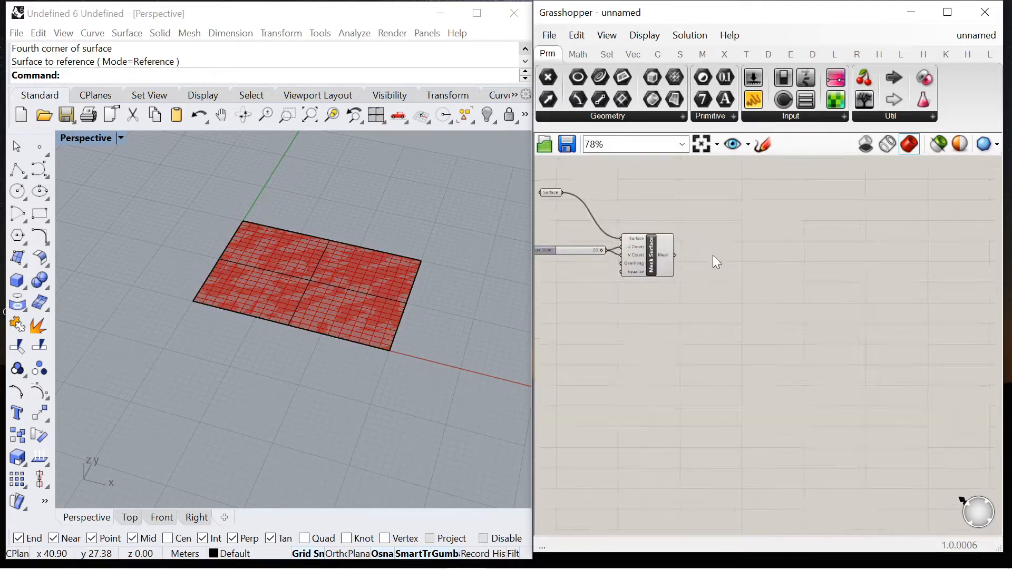
pyautogui.scroll(4, 713, 255)
pyautogui.doubleClick(770, 258)
pyautogui.write('edge')
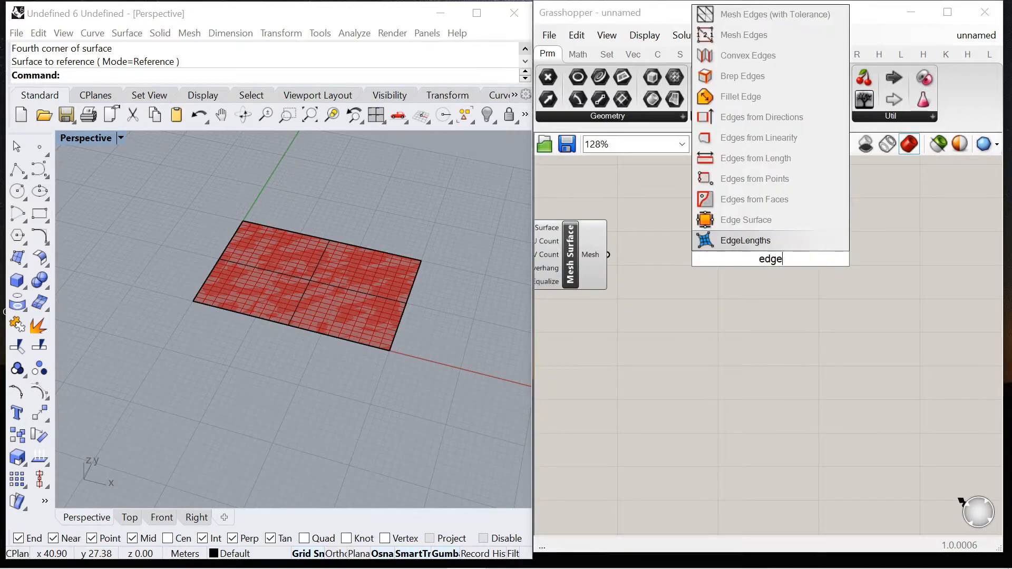
pyautogui.press('Return')
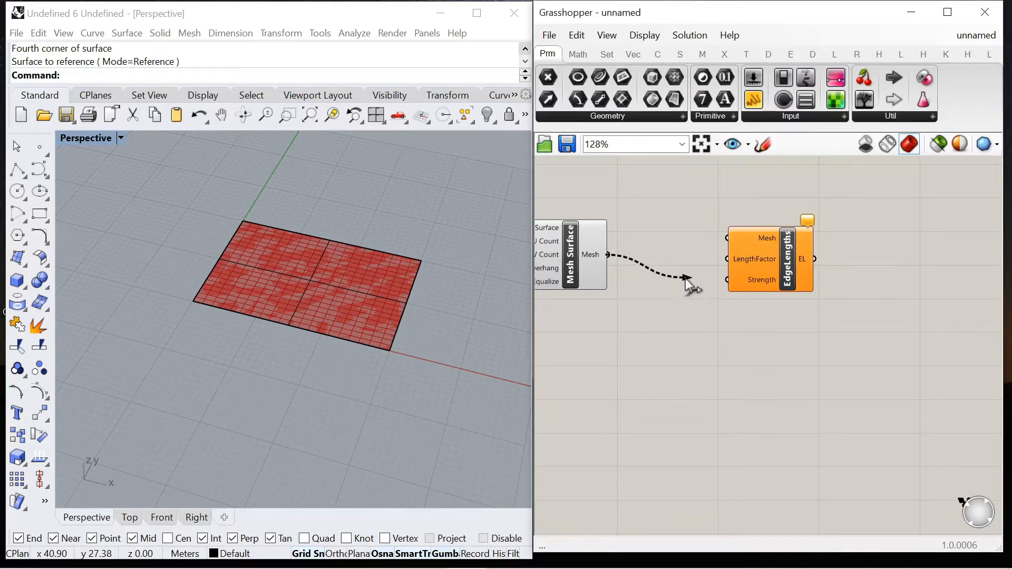
pyautogui.scroll(-4, 681, 287)
pyautogui.moveTo(721, 242); pyautogui.dragTo(794, 195)
# Step: Add a Show goal fed by the Mesh Surface output and arrange it below EdgeLengths
pyautogui.scroll(4, 716, 273)
pyautogui.doubleClick(719, 286)
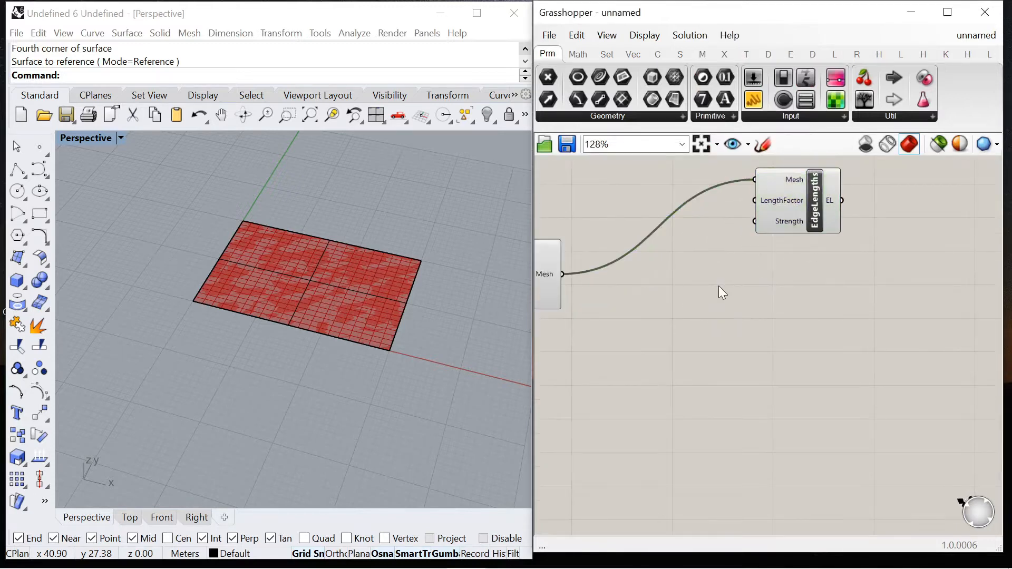
pyautogui.write('show')
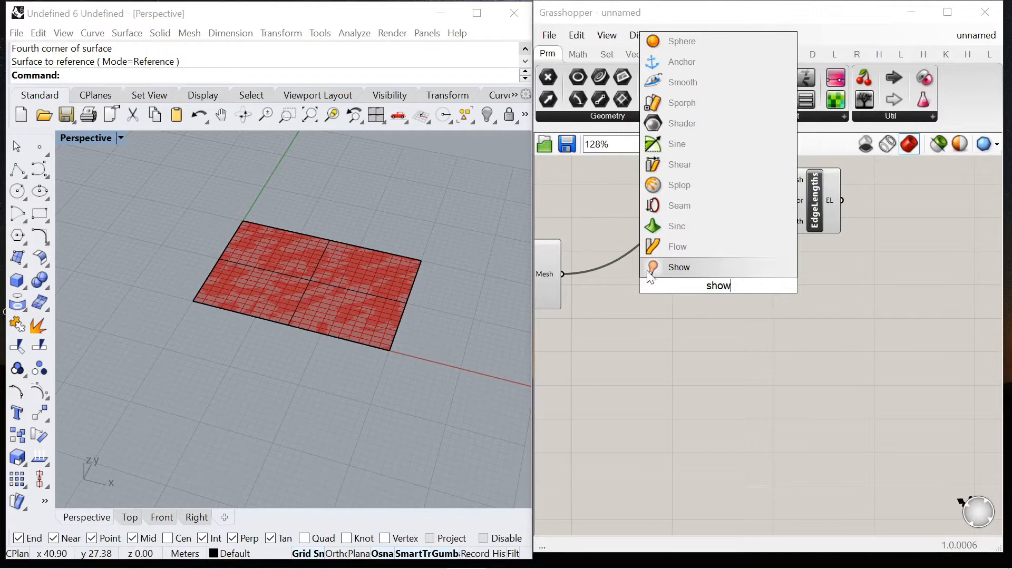
pyautogui.press('Return')
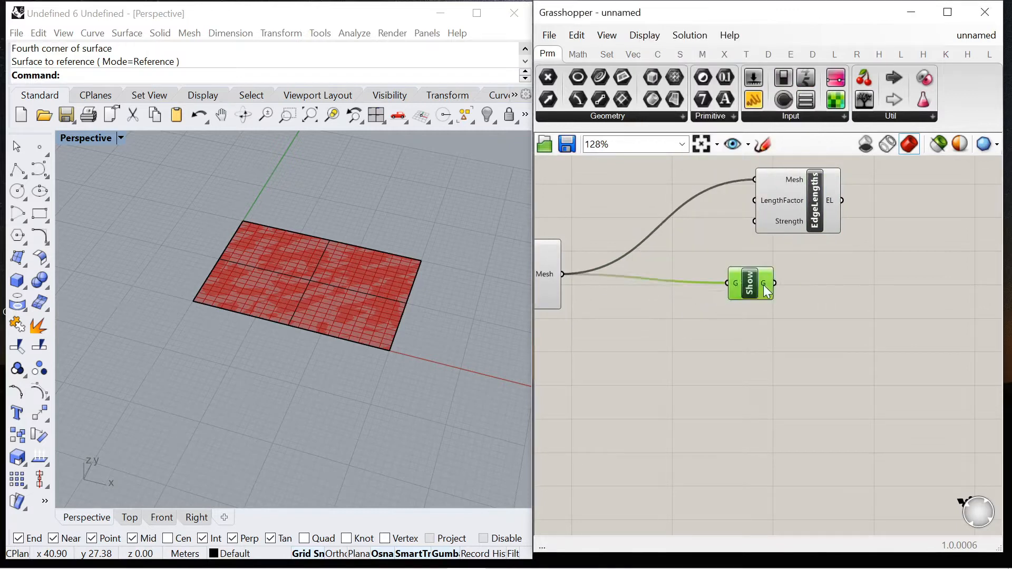
pyautogui.scroll(-4, 740, 217)
pyautogui.scroll(4, 803, 213)
pyautogui.moveTo(740, 209); pyautogui.dragTo(754, 211)
pyautogui.scroll(-4, 702, 274)
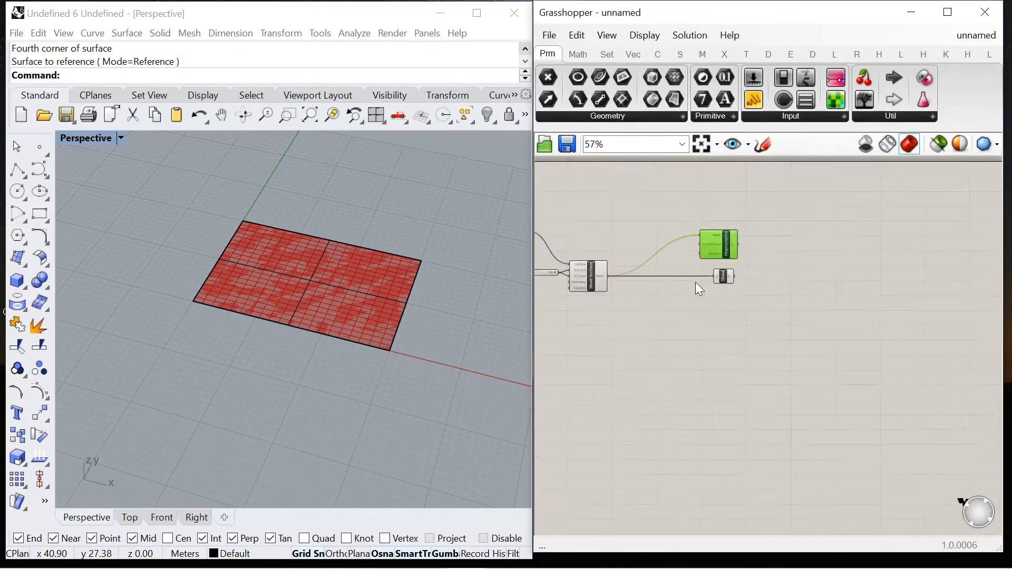
# Step: Add a BouncySolver and connect both the EdgeLengths and Show outputs to its GoalObjects input
pyautogui.scroll(4, 847, 214)
pyautogui.click(785, 261)
pyautogui.doubleClick(786, 262)
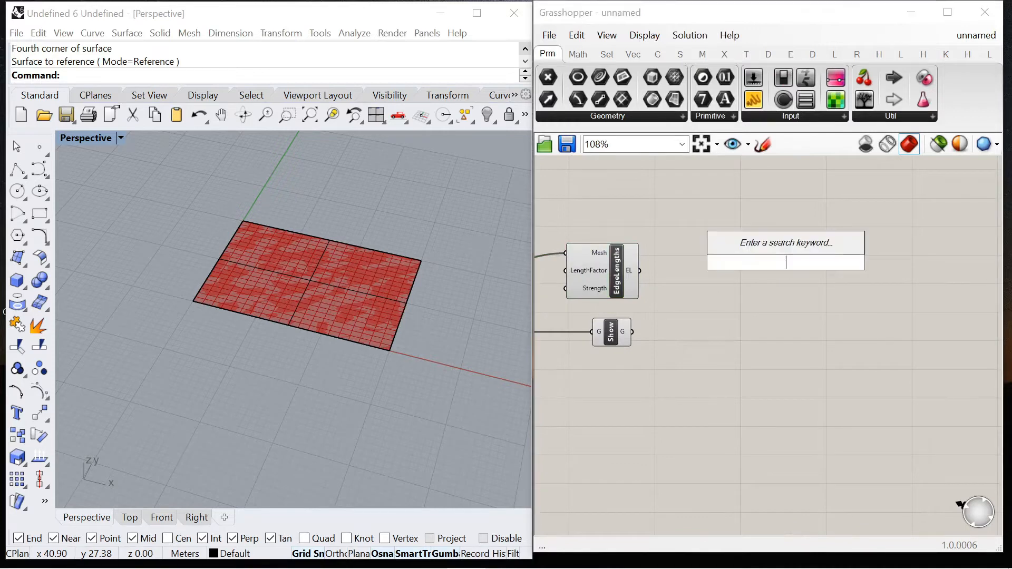
pyautogui.write('bouncy')
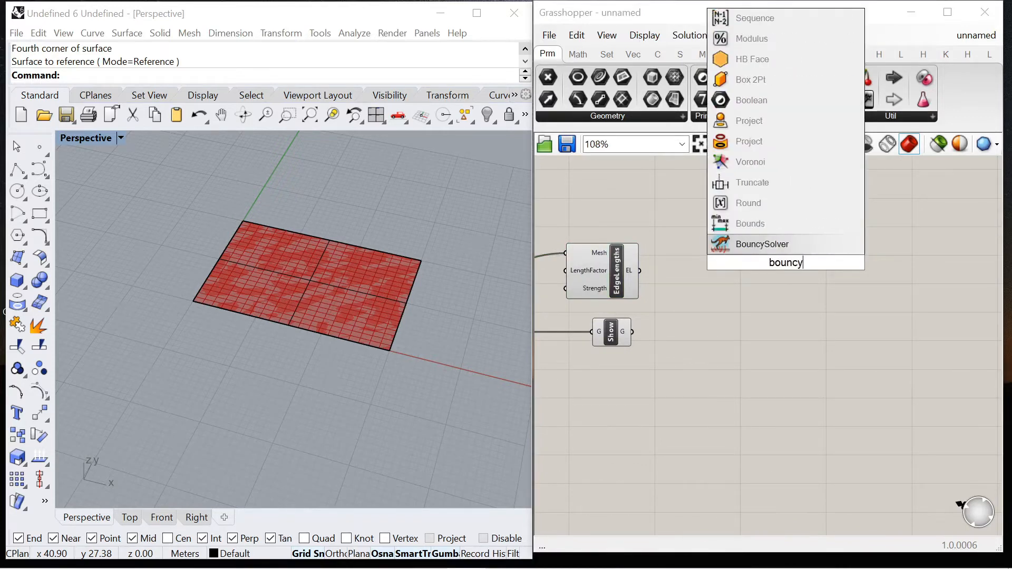
pyautogui.click(736, 242)
pyautogui.moveTo(713, 251); pyautogui.dragTo(751, 228)
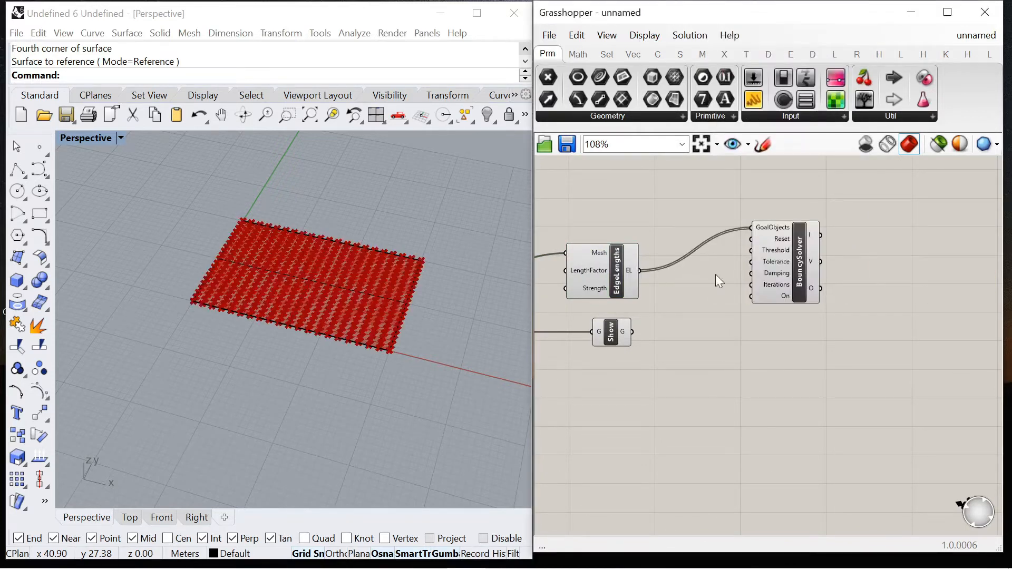
pyautogui.moveTo(633, 332); pyautogui.dragTo(751, 228)
pyautogui.moveTo(793, 278); pyautogui.dragTo(922, 313)
# Step: Add a NakedVertices component below the Show wire and connect the Mesh Surface output to its Mesh input
pyautogui.scroll(-4, 935, 213)
pyautogui.scroll(4, 702, 239)
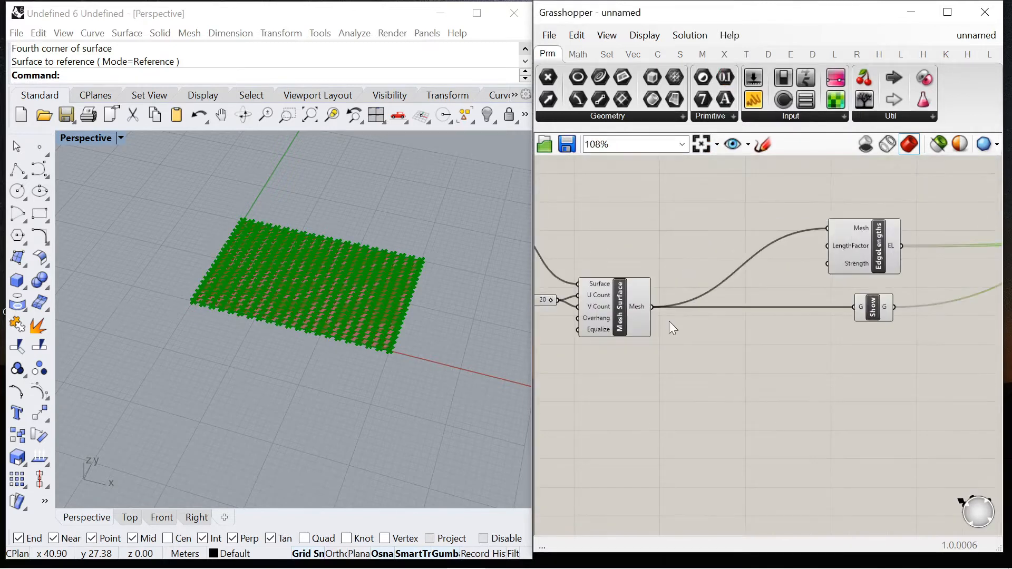
pyautogui.click(634, 309)
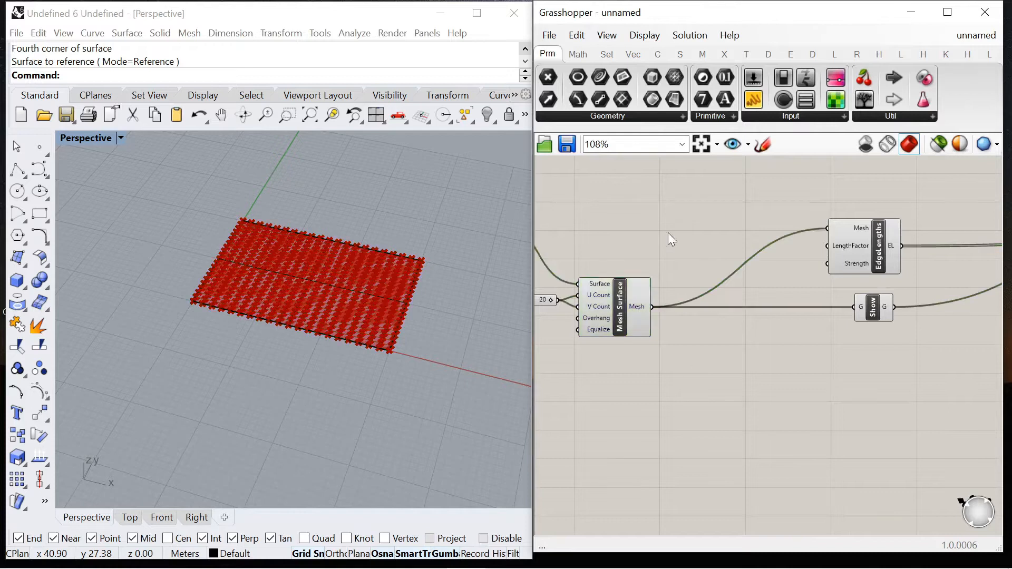
pyautogui.scroll(2, 668, 233)
pyautogui.scroll(1, 732, 271)
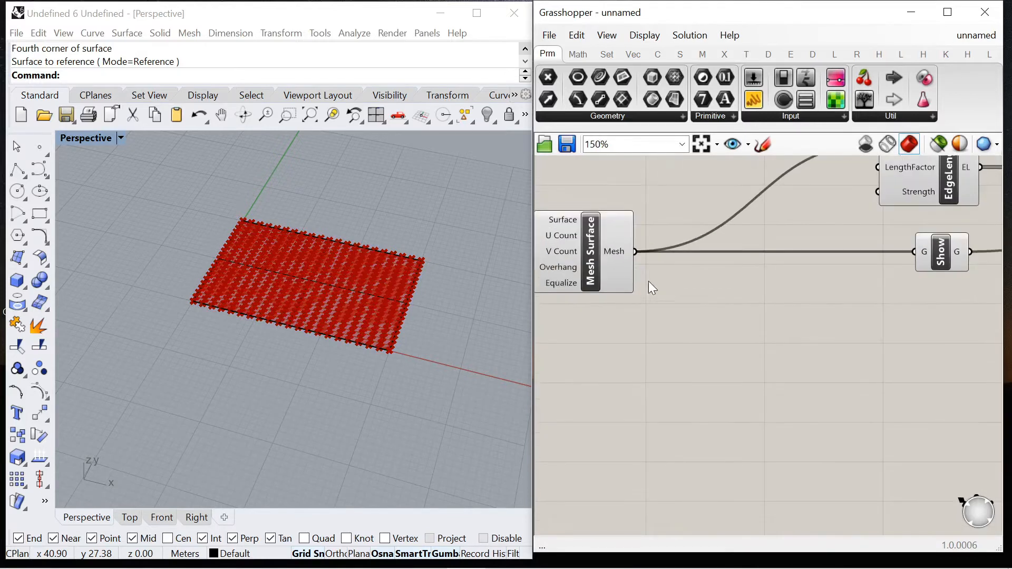
pyautogui.doubleClick(700, 351)
pyautogui.write('naked')
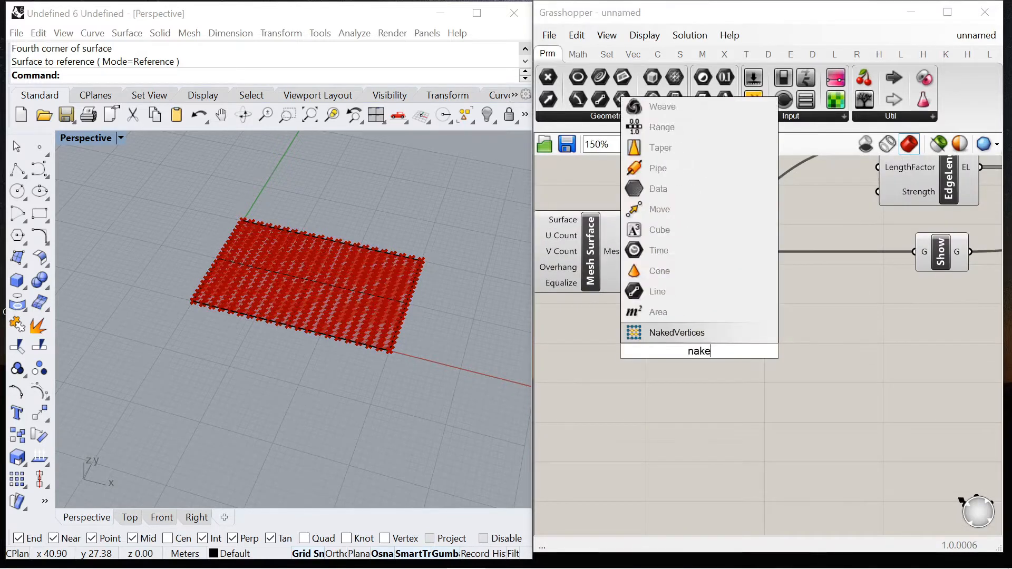
pyautogui.click(703, 328)
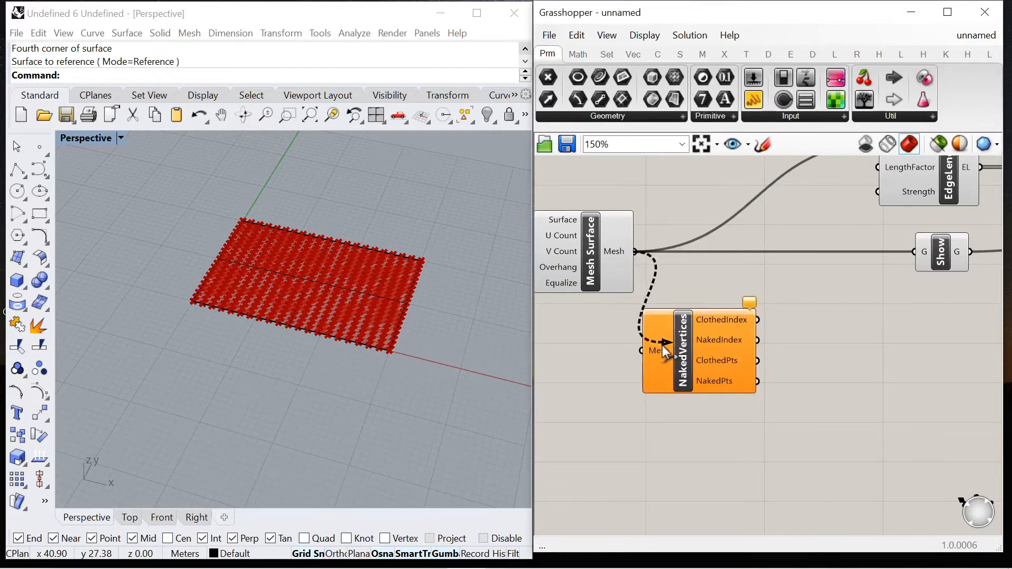
pyautogui.moveTo(662, 346); pyautogui.dragTo(643, 352)
pyautogui.scroll(1, 695, 401)
pyautogui.moveTo(695, 401); pyautogui.dragTo(609, 319, button='right')
pyautogui.moveTo(588, 215); pyautogui.dragTo(656, 243)
# Step: Add two Point parameters beside the ClothedPts and NakedPts outputs of NakedVertices
pyautogui.doubleClick(697, 397)
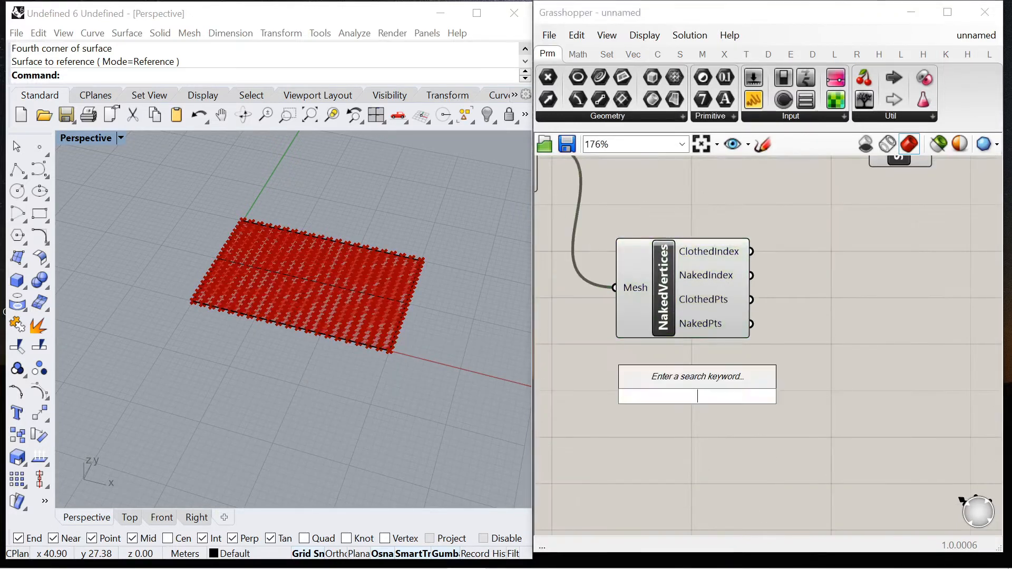
pyautogui.write('point')
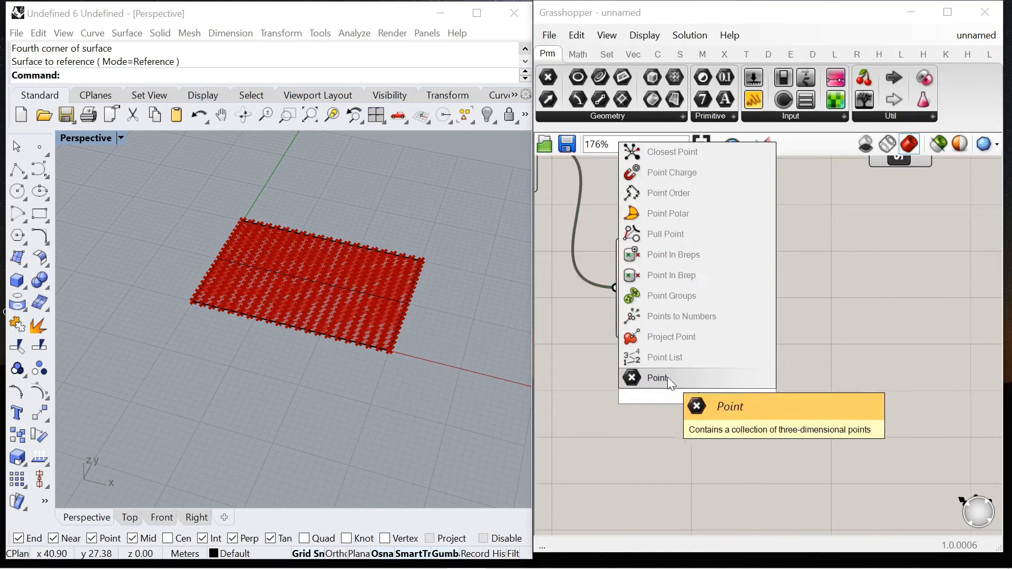
pyautogui.click(667, 377)
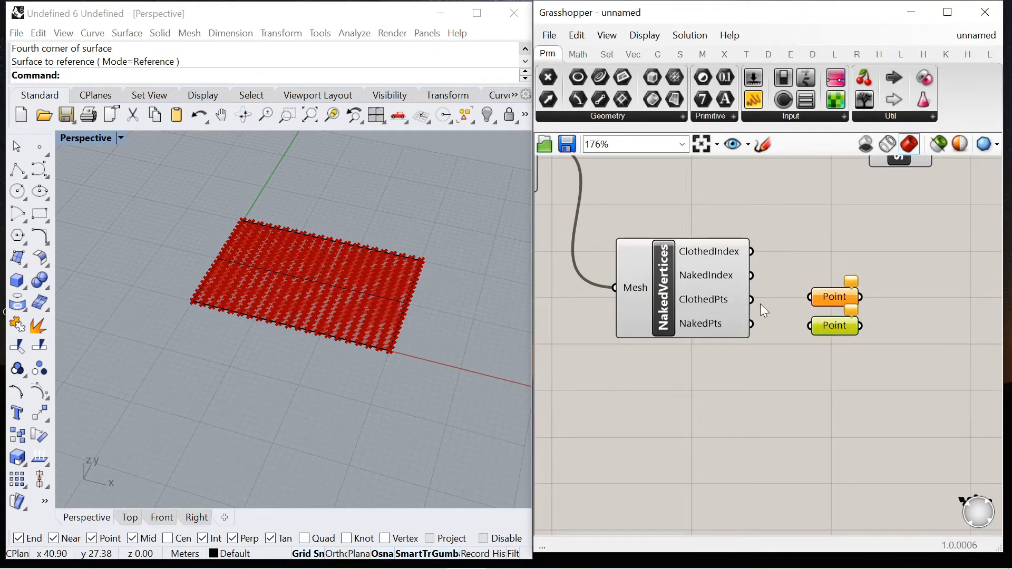
# Step: Connect the ClothedPts and NakedPts outputs of NakedVertices to their adjacent Point parameters and align the two parameters
pyautogui.moveTo(754, 324); pyautogui.dragTo(835, 319)
pyautogui.click(834, 303)
pyautogui.click(837, 304)
pyautogui.click(839, 323)
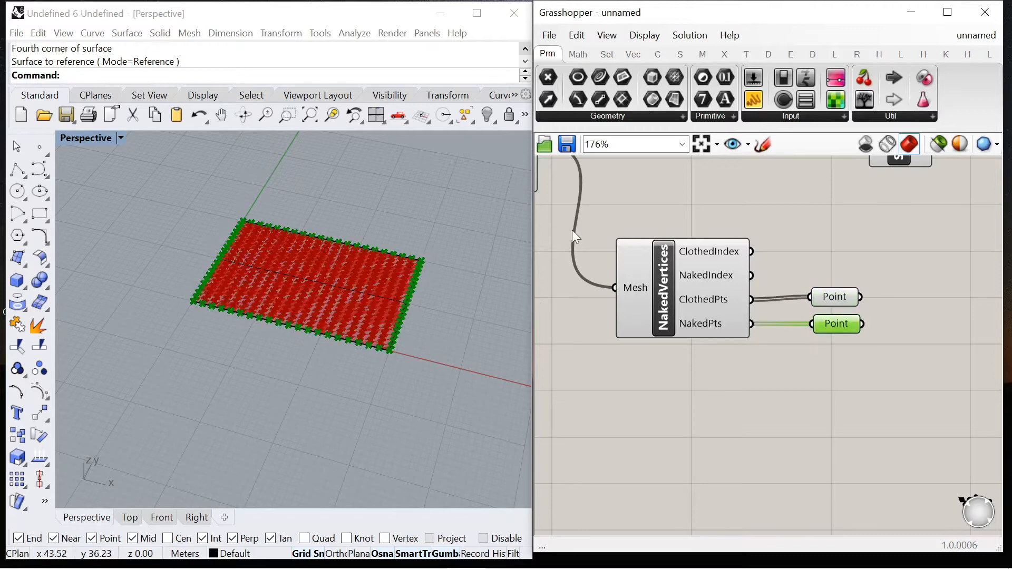
# Step: Turn off the preview of the Mesh Surface, EdgeLengths, Show and NakedVertices components
pyautogui.scroll(-4, 574, 237)
pyautogui.moveTo(689, 271); pyautogui.dragTo(597, 198)
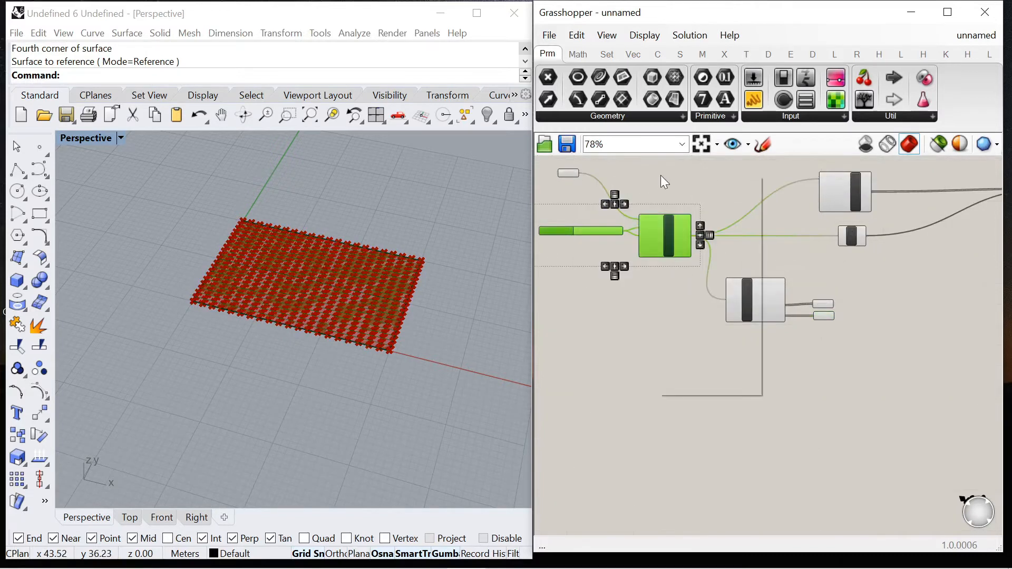
pyautogui.click(701, 198)
pyautogui.scroll(3, 839, 203)
pyautogui.click(840, 201)
pyautogui.moveTo(876, 291); pyautogui.dragTo(761, 182)
pyautogui.rightClick(717, 163)
pyautogui.click(763, 188)
pyautogui.scroll(2, 712, 338)
pyautogui.click(712, 346)
pyautogui.rightClick(716, 253)
pyautogui.click(736, 267)
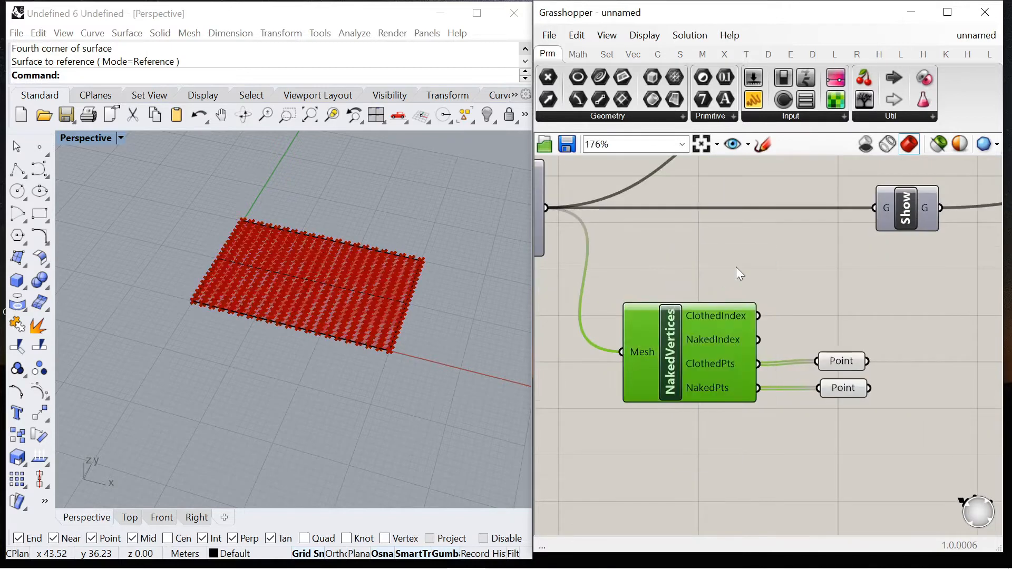
pyautogui.click(735, 266)
# Step: Examine which mesh vertices the ClothedPts and NakedPts Point parameters each highlight in the viewport
pyautogui.scroll(-1, 736, 266)
pyautogui.moveTo(856, 373); pyautogui.dragTo(779, 328, button='right')
pyautogui.scroll(2, 779, 327)
pyautogui.click(739, 295)
pyautogui.click(740, 323)
pyautogui.click(740, 294)
pyautogui.moveTo(772, 296); pyautogui.dragTo(709, 293, button='right')
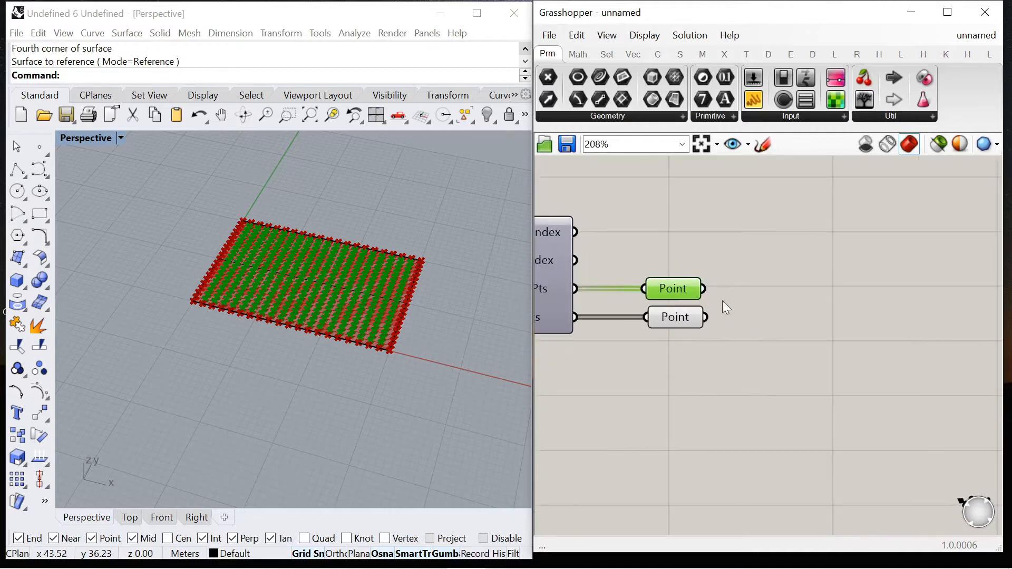
pyautogui.scroll(-6, 645, 253)
pyautogui.scroll(3, 711, 253)
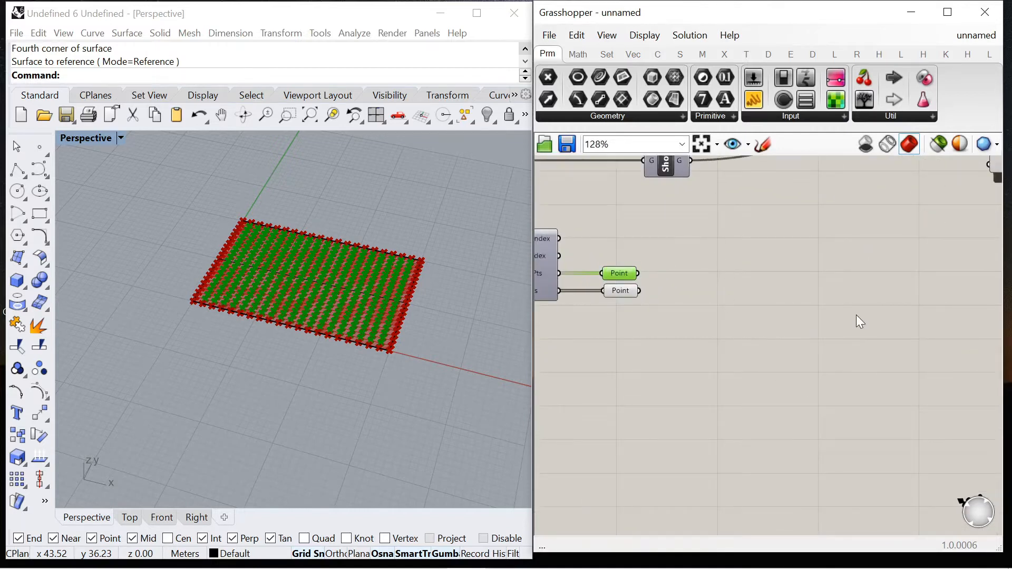
# Step: Add an Anchor goal to the canvas beyond the two Point parameters
pyautogui.doubleClick(858, 314)
pyautogui.write('anchor')
pyautogui.press('Return')
pyautogui.scroll(1, 871, 328)
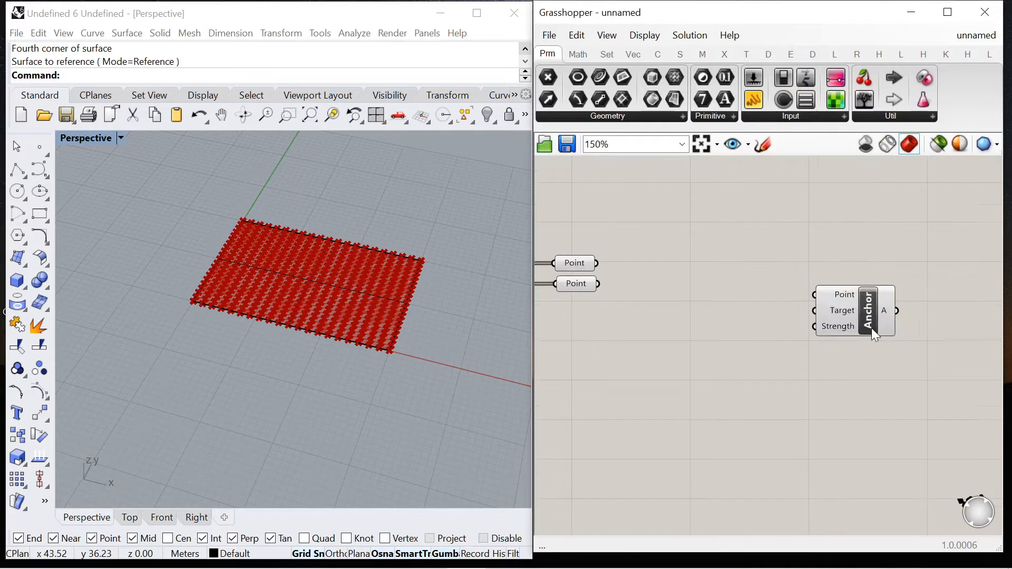
pyautogui.scroll(-3, 891, 301)
pyautogui.scroll(4, 630, 303)
# Step: Compare the vertices held by the two Point parameters and move Anchor slightly farther away from them
pyautogui.click(630, 305)
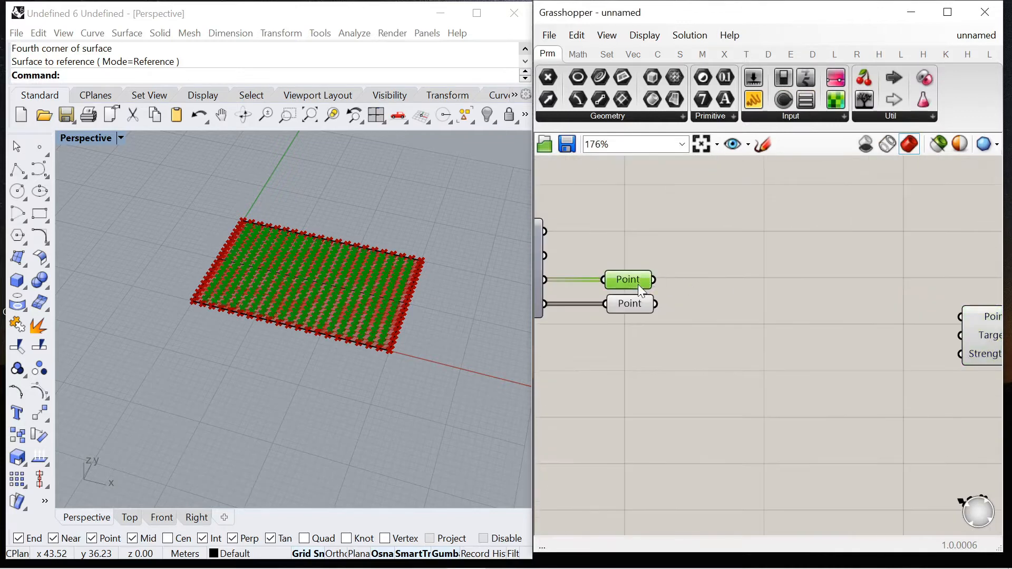
pyautogui.scroll(-3, 633, 303)
pyautogui.scroll(3, 661, 297)
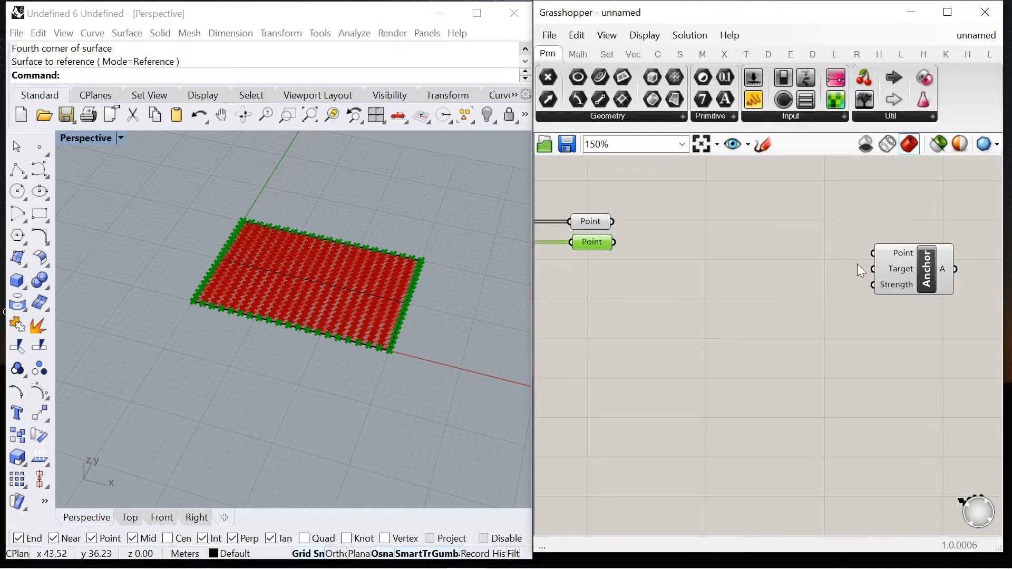
pyautogui.moveTo(906, 267); pyautogui.dragTo(928, 257)
pyautogui.click(600, 245)
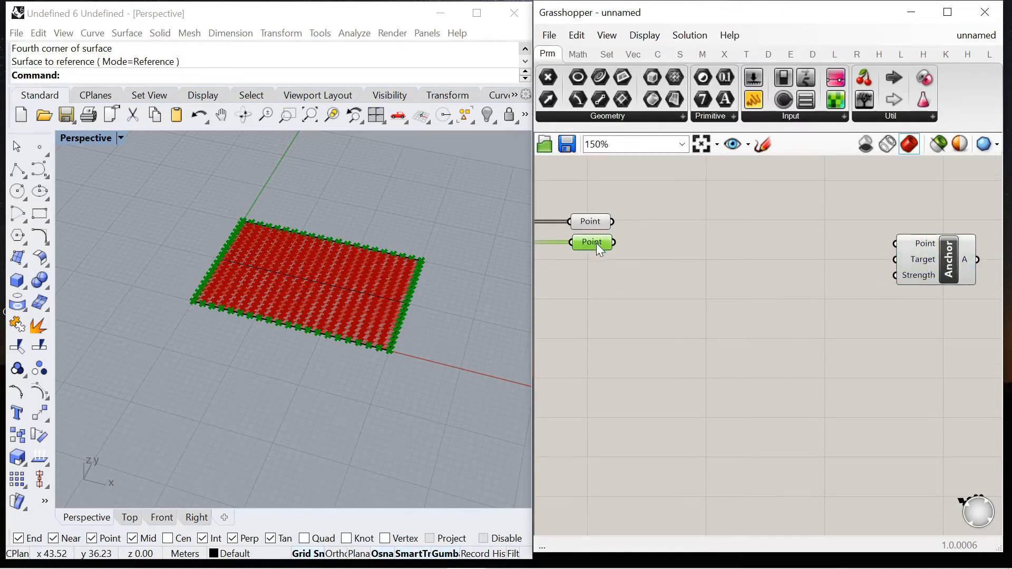
pyautogui.click(604, 227)
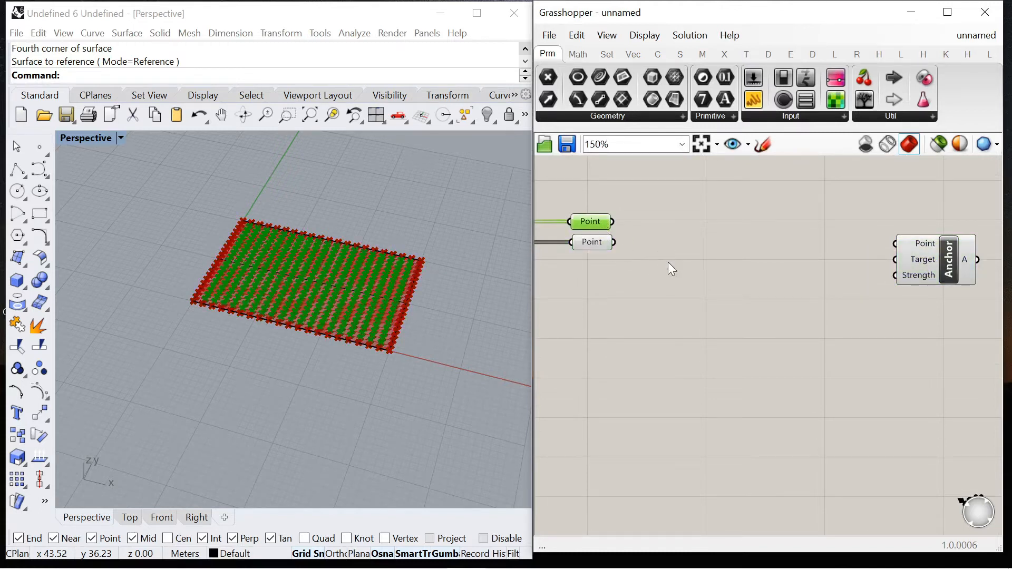
pyautogui.scroll(2, 671, 230)
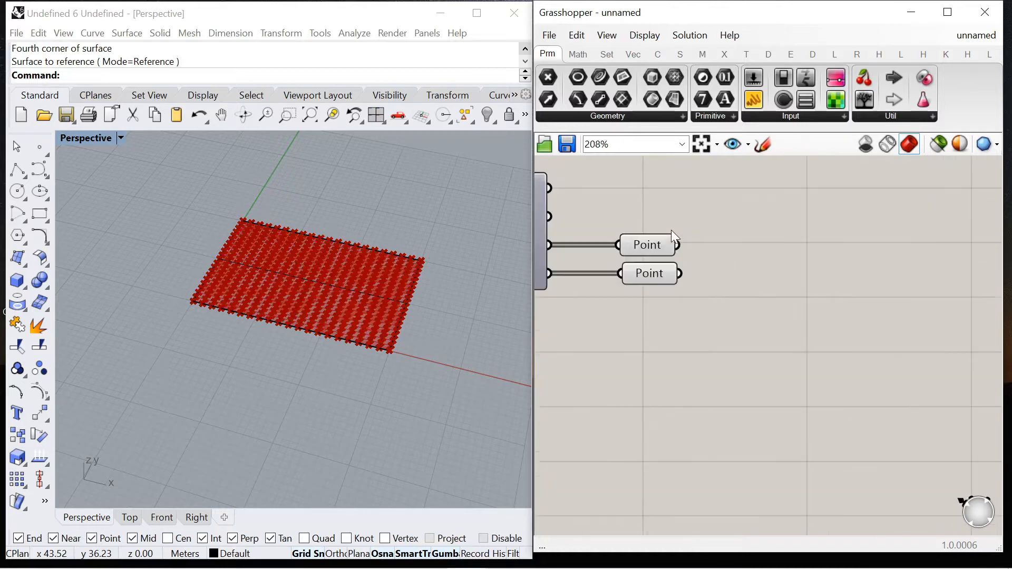
# Step: Add an Evaluate Surface component below Show and connect the Surface parameter to its Surface input
pyautogui.doubleClick(768, 230)
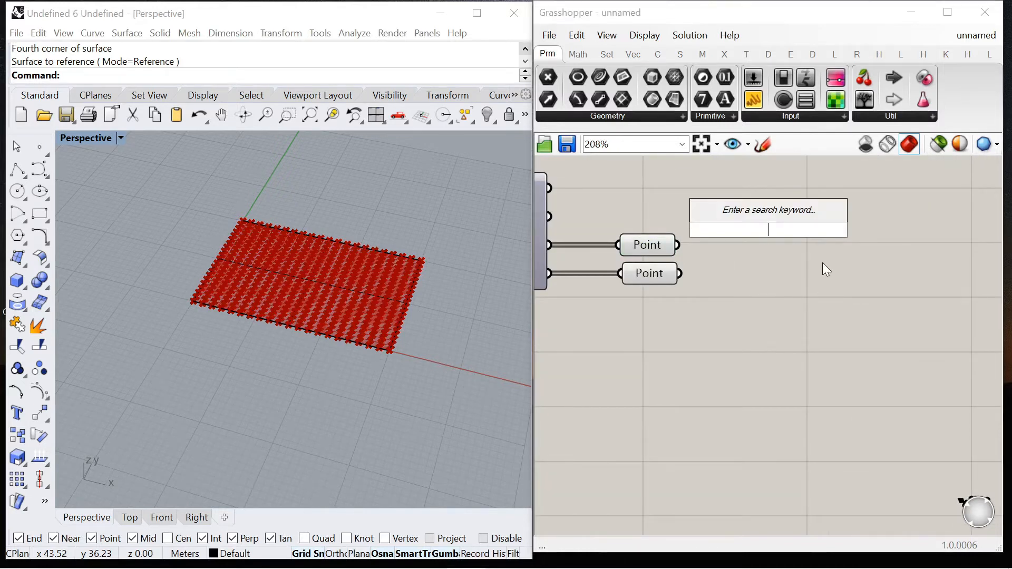
pyautogui.write('evaluate')
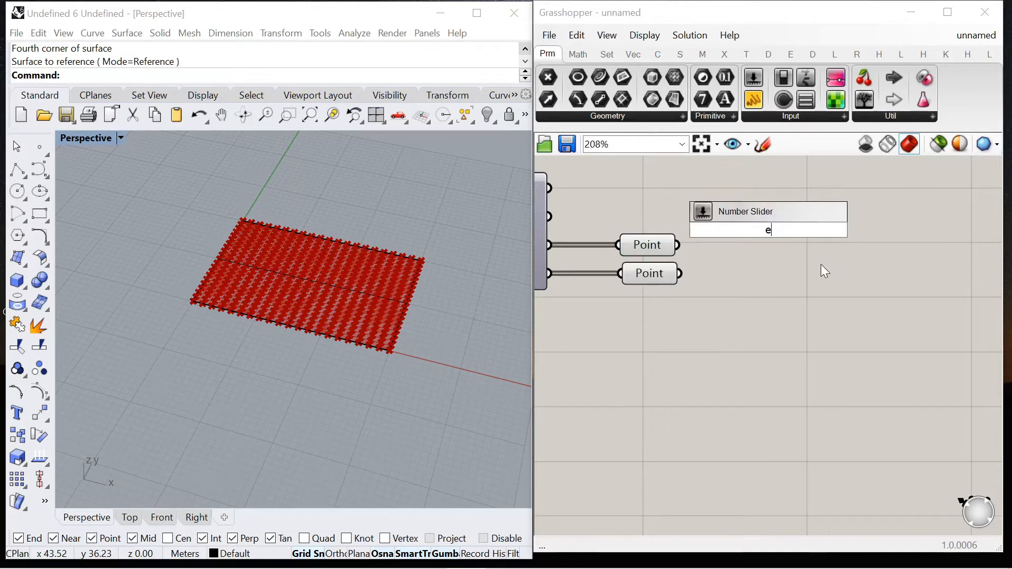
pyautogui.click(759, 192)
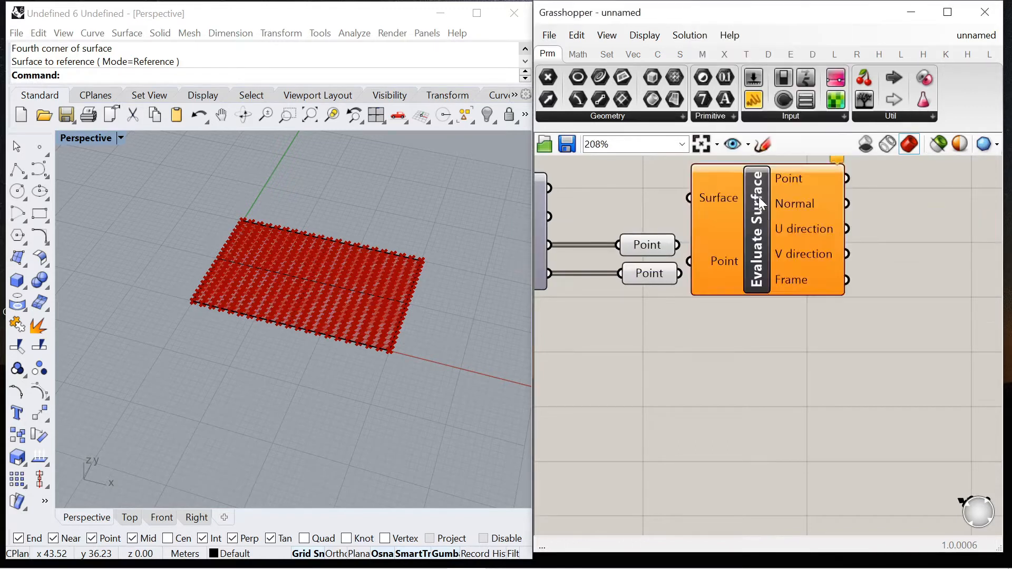
pyautogui.scroll(-6, 807, 379)
pyautogui.moveTo(794, 335); pyautogui.dragTo(741, 293)
pyautogui.scroll(-3, 741, 294)
pyautogui.scroll(4, 632, 242)
pyautogui.scroll(1, 634, 244)
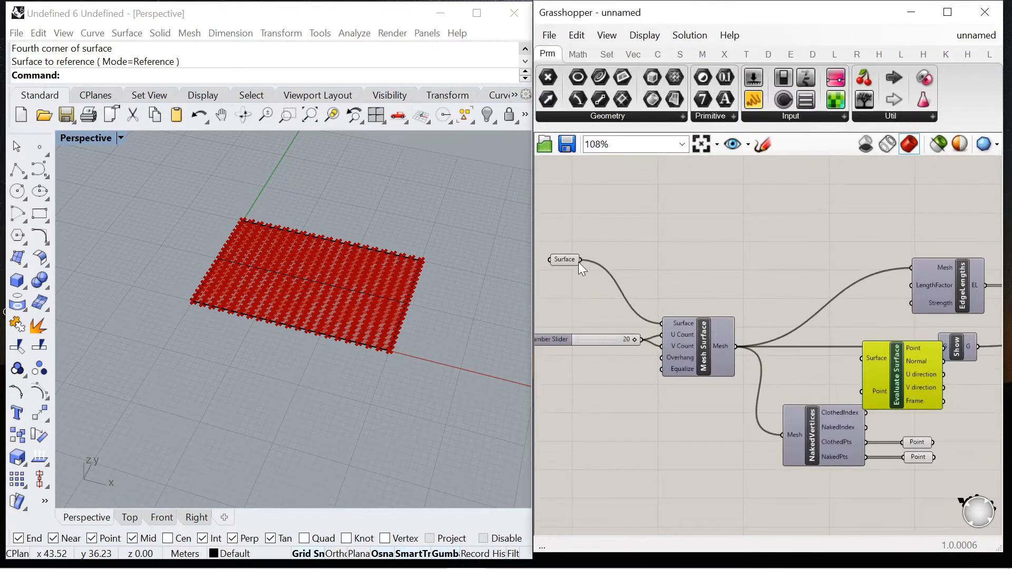
pyautogui.moveTo(857, 365); pyautogui.dragTo(861, 361)
pyautogui.scroll(-2, 748, 350)
pyautogui.moveTo(748, 350); pyautogui.dragTo(641, 305, button='right')
pyautogui.moveTo(787, 437); pyautogui.dragTo(725, 439)
pyautogui.moveTo(752, 340); pyautogui.dragTo(806, 383)
pyautogui.scroll(5, 719, 384)
# Step: Add an MD Slider and connect it to the Point input of Evaluate Surface
pyautogui.doubleClick(717, 386)
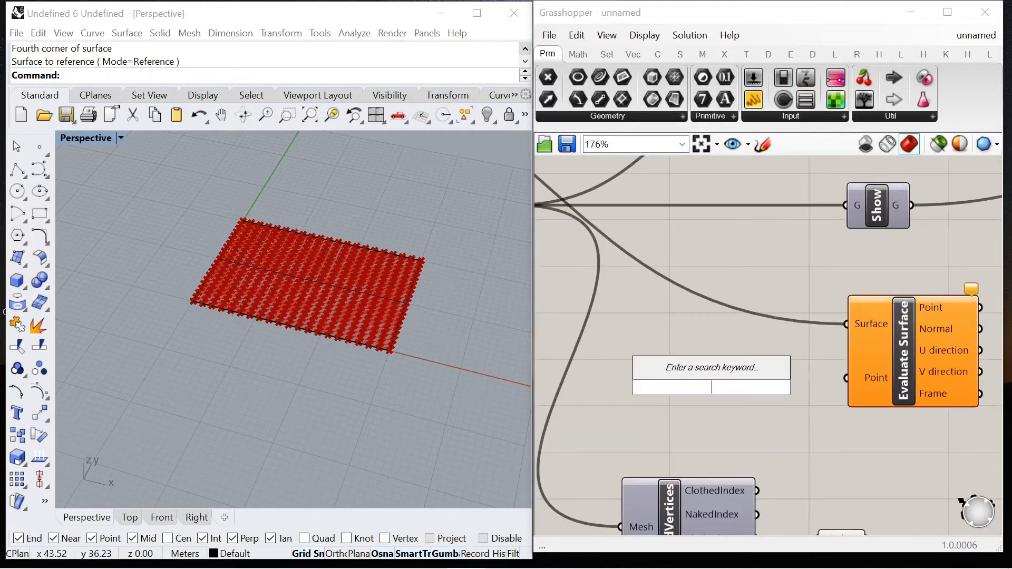
pyautogui.write('md')
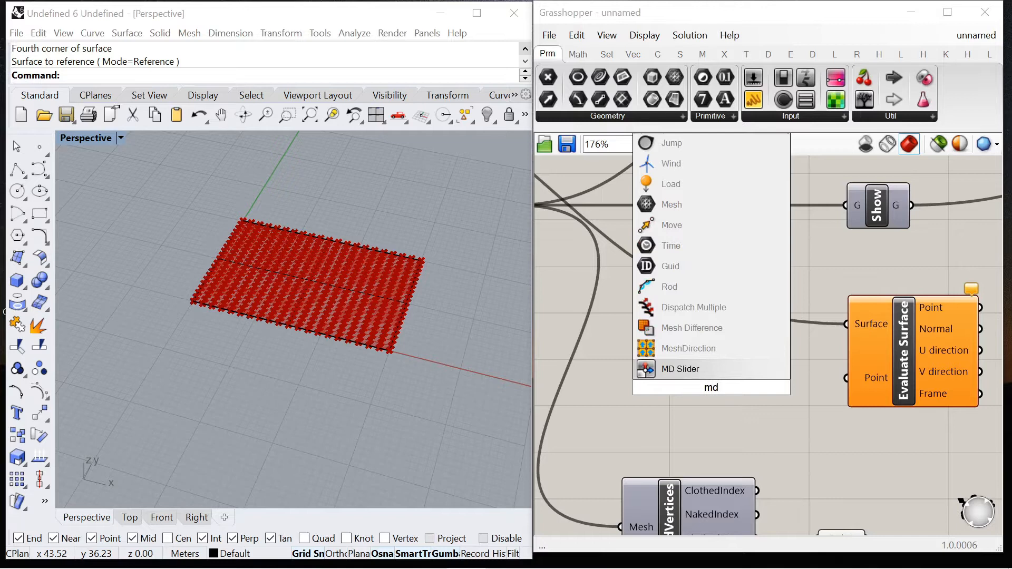
pyautogui.click(722, 367)
pyautogui.scroll(-4, 722, 317)
pyautogui.moveTo(814, 495); pyautogui.dragTo(712, 428)
pyautogui.moveTo(814, 337); pyautogui.dragTo(851, 360)
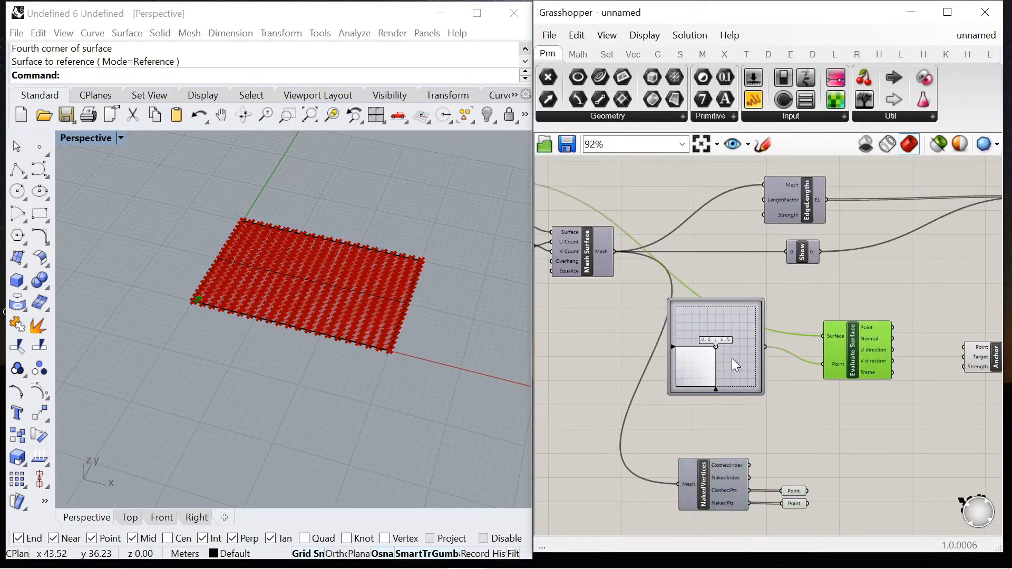
# Step: Arrange the MD Slider and Evaluate Surface between Show and NakedVertices, and move Anchor away to leave room
pyautogui.moveTo(732, 359); pyautogui.dragTo(748, 393)
pyautogui.moveTo(850, 360); pyautogui.dragTo(875, 316)
pyautogui.moveTo(750, 366); pyautogui.dragTo(760, 333)
pyautogui.scroll(4, 823, 338)
pyautogui.click(822, 339)
pyautogui.scroll(-3, 711, 337)
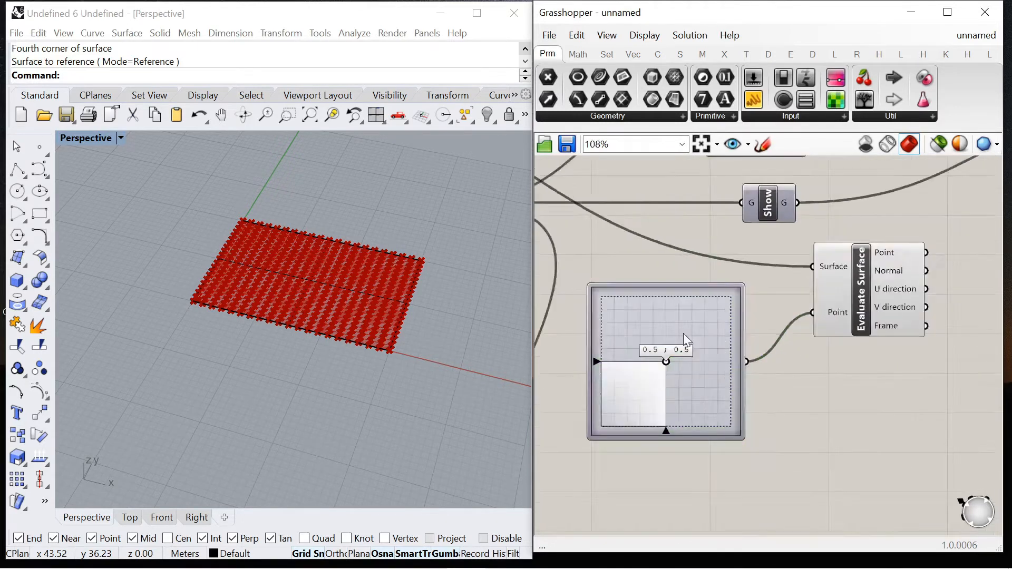
pyautogui.scroll(-4, 683, 334)
pyautogui.scroll(3, 836, 342)
pyautogui.scroll(-3, 836, 347)
pyautogui.scroll(3, 826, 366)
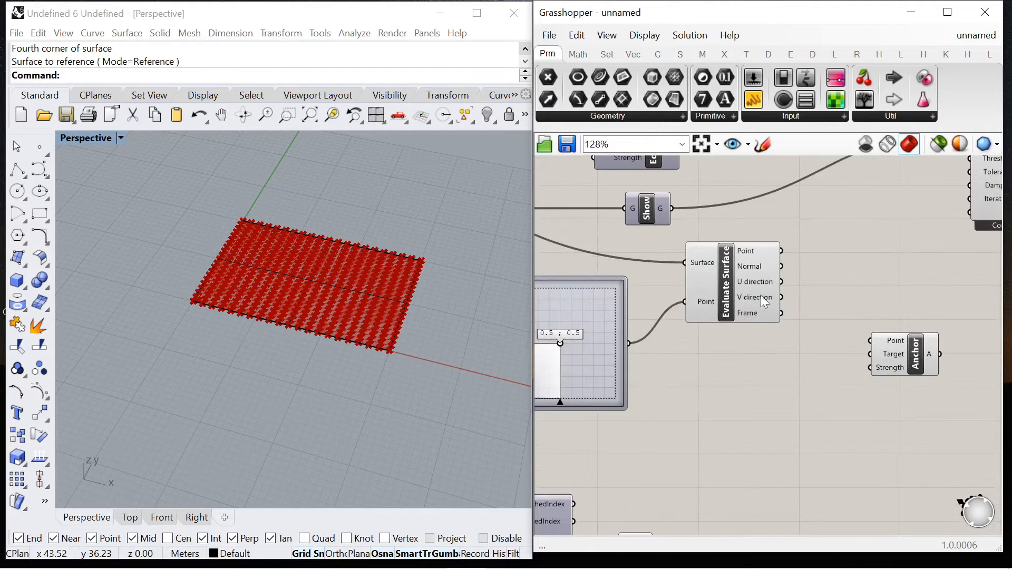
pyautogui.scroll(-2, 761, 296)
pyautogui.moveTo(905, 338); pyautogui.dragTo(935, 342)
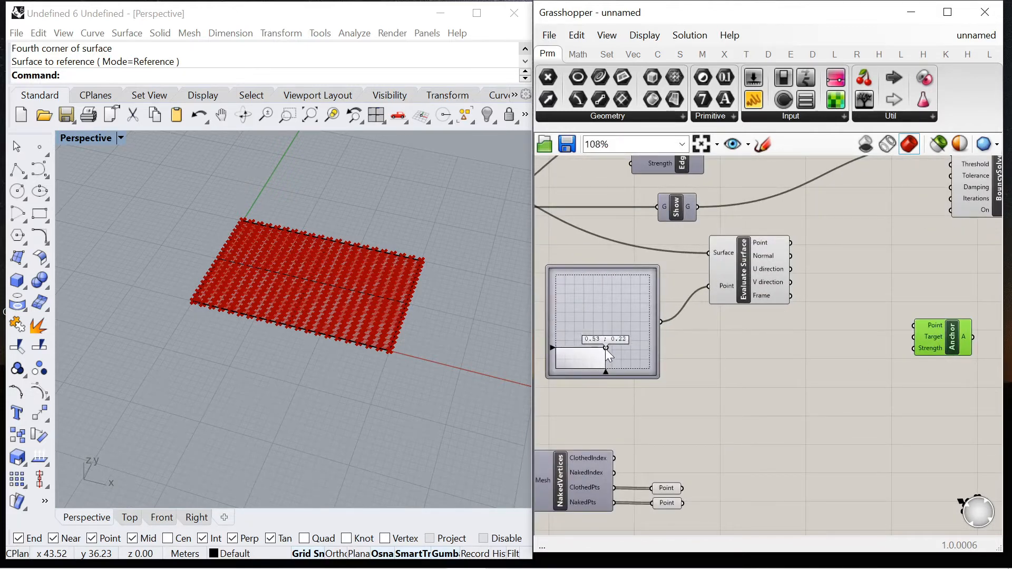
# Step: Reparameterize the Surface input of Evaluate Surface and set the MD Slider to about 0.52 ; 0.4
pyautogui.rightClick(719, 254)
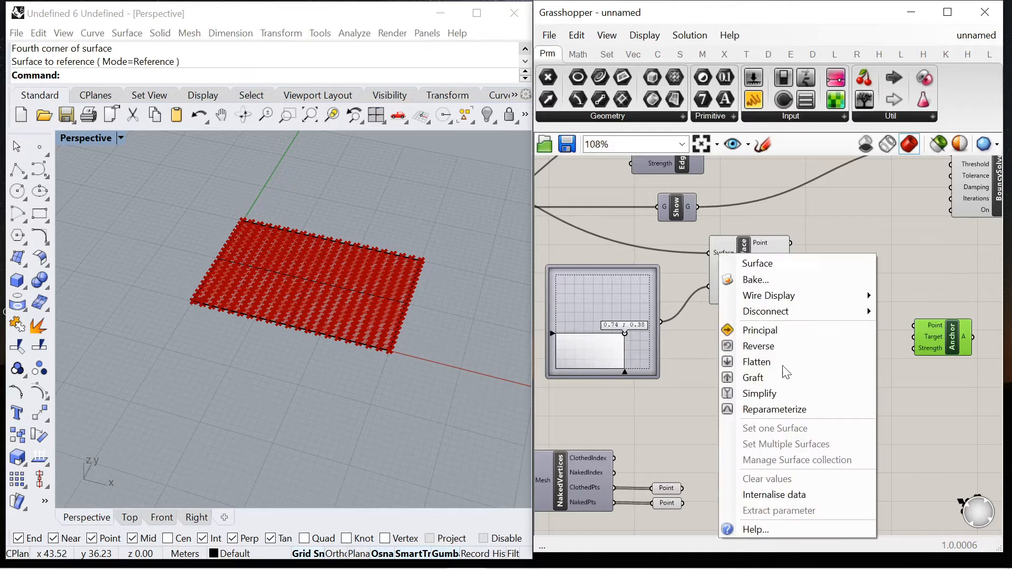
pyautogui.click(788, 411)
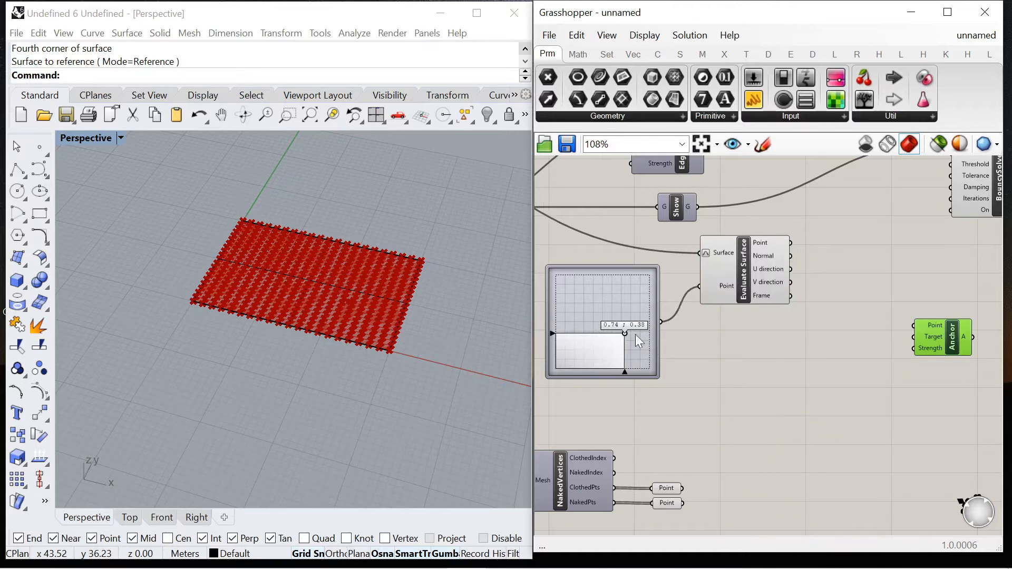
# Step: Add a Closest Point component and connect Evaluate Surface's Point output to Point and the ClothedPts Point parameter to Cloud
pyautogui.doubleClick(810, 346)
pyautogui.write('closest')
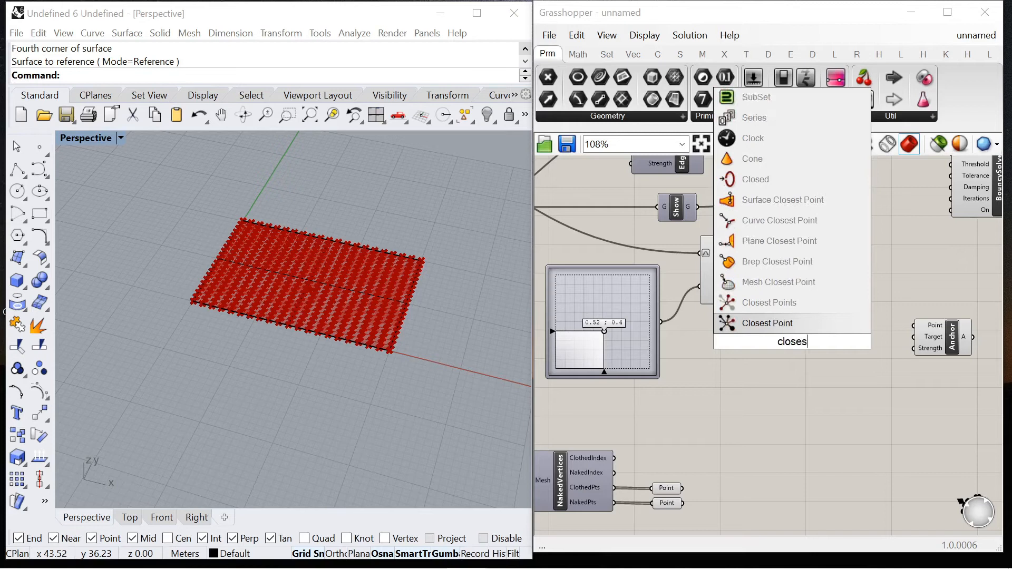
pyautogui.click(772, 320)
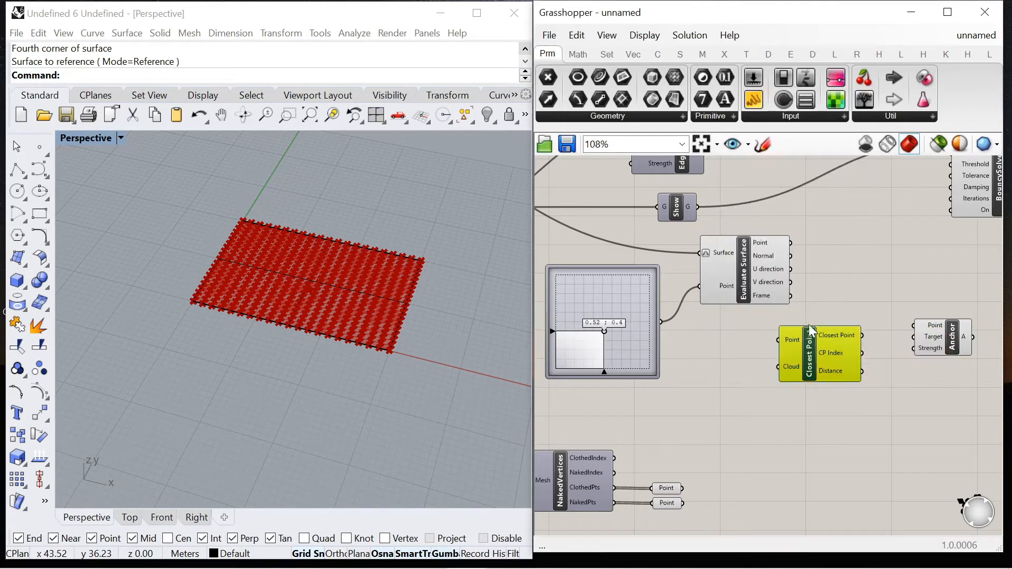
pyautogui.scroll(2, 738, 384)
pyautogui.click(705, 446)
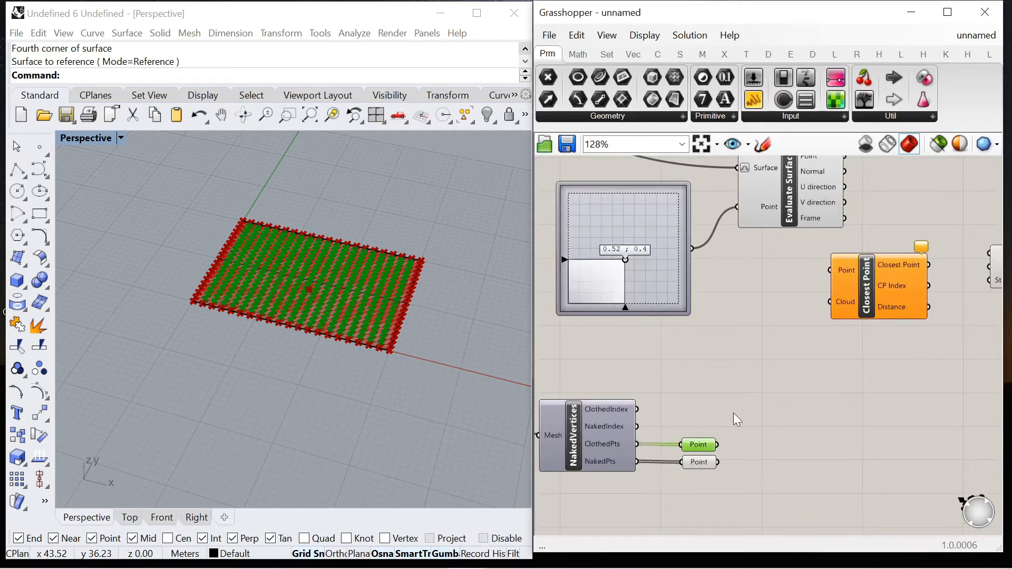
pyautogui.scroll(1, 780, 363)
pyautogui.moveTo(742, 382); pyautogui.dragTo(766, 349)
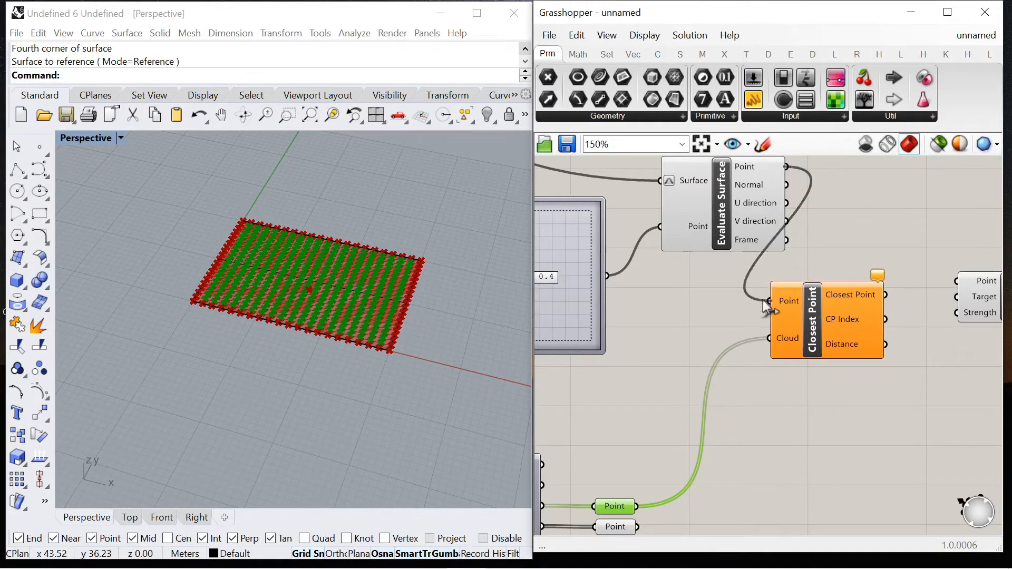
pyautogui.moveTo(764, 299); pyautogui.dragTo(768, 301)
# Step: Add a Point parameter fed by the Closest Point output and line it up between Closest Point and Anchor
pyautogui.doubleClick(800, 399)
pyautogui.write('point')
pyautogui.press('Return')
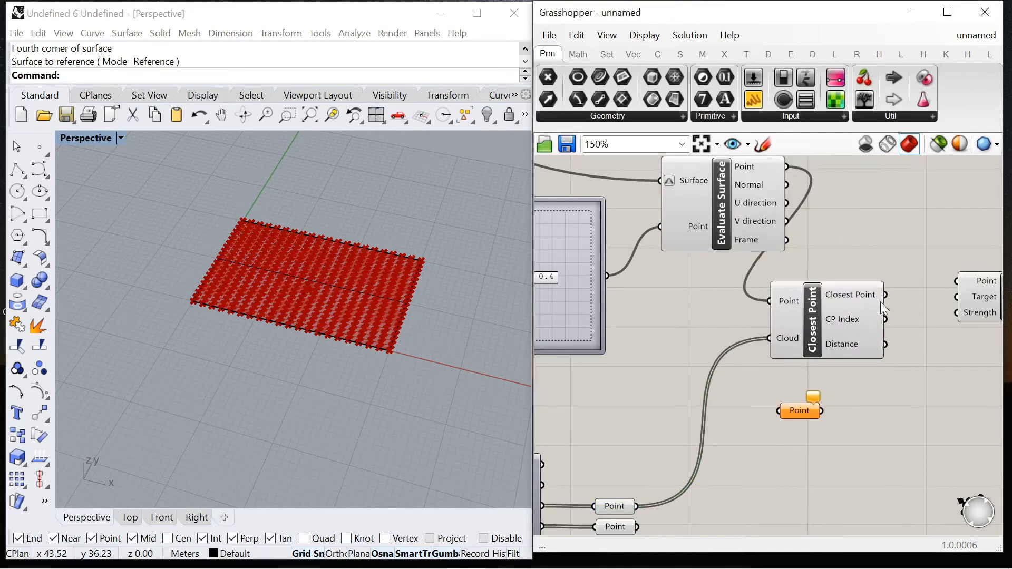
pyautogui.moveTo(774, 412); pyautogui.dragTo(775, 412)
pyautogui.moveTo(942, 316); pyautogui.dragTo(749, 344, button='right')
pyautogui.scroll(-1, 749, 345)
pyautogui.moveTo(799, 334); pyautogui.dragTo(841, 336)
pyautogui.moveTo(639, 421); pyautogui.dragTo(688, 414)
pyautogui.moveTo(839, 341); pyautogui.dragTo(914, 334)
pyautogui.moveTo(638, 350); pyautogui.dragTo(696, 334)
pyautogui.click(775, 357)
# Step: Add a Merge component, connecting the closest-point parameter to Data 1 and the NakedPts Point parameter to Data 2
pyautogui.scroll(-2, 663, 366)
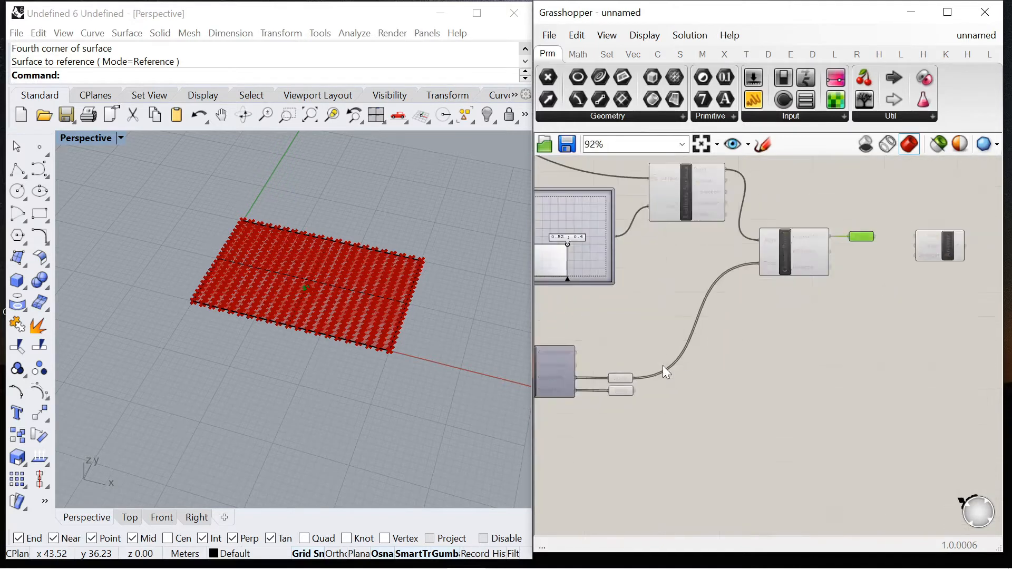
pyautogui.click(626, 390)
pyautogui.scroll(1, 906, 243)
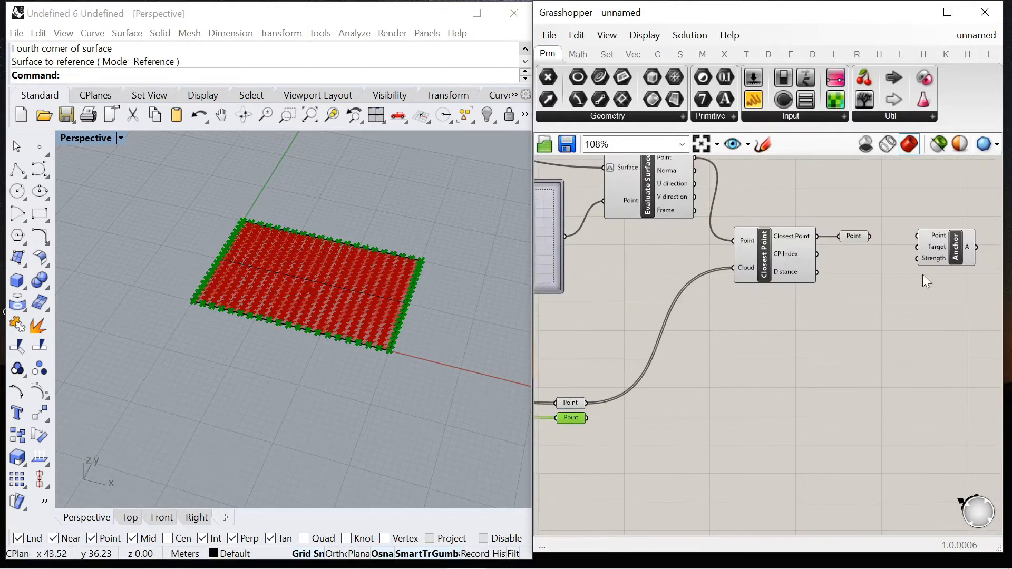
pyautogui.doubleClick(870, 296)
pyautogui.write('merge')
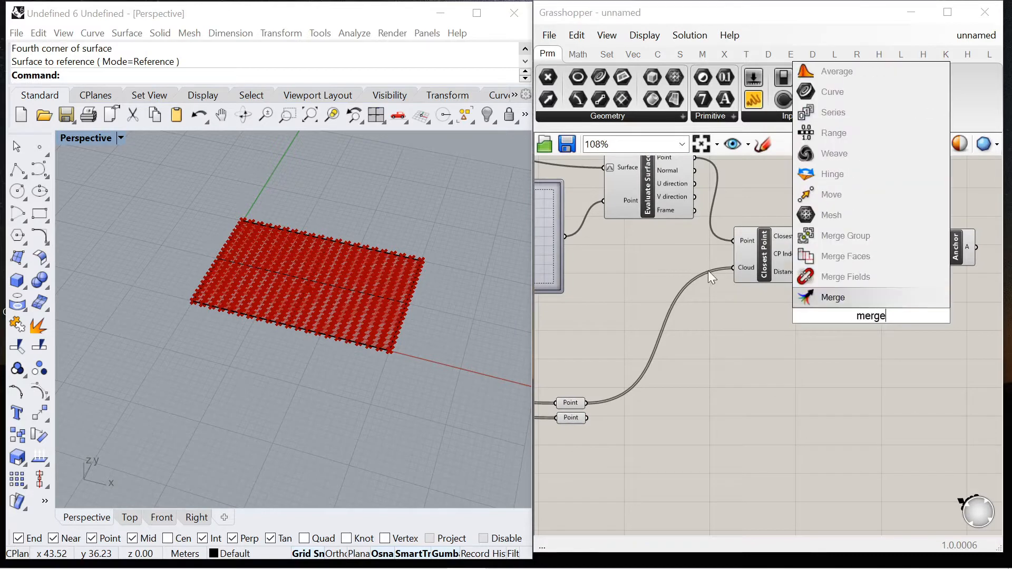
pyautogui.press('Return')
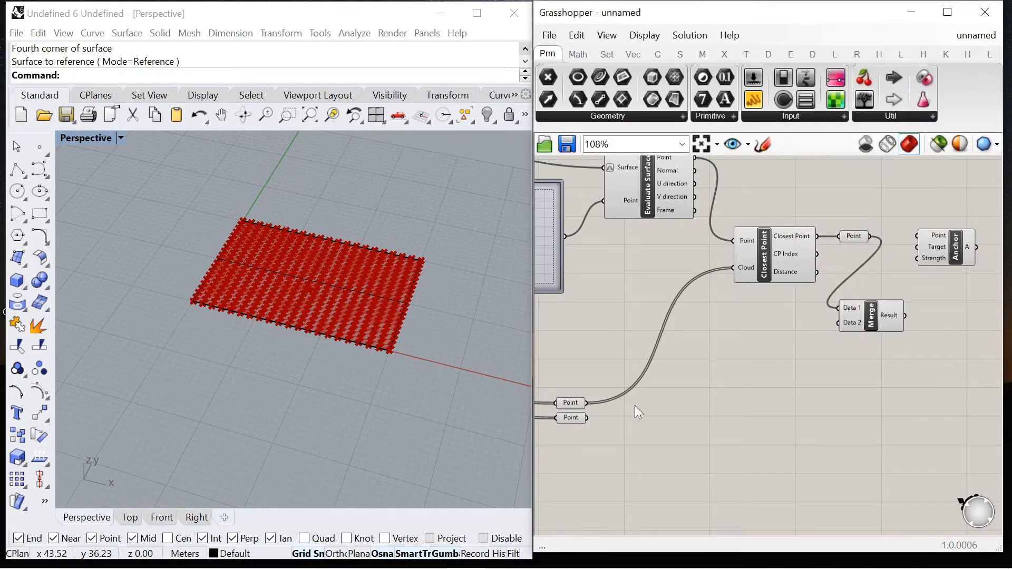
pyautogui.moveTo(587, 417); pyautogui.dragTo(839, 322)
# Step: Connect the Merge result to Anchor's Point input and arrange Merge and Anchor in line after the closest-point parameter
pyautogui.scroll(4, 863, 340)
pyautogui.scroll(4, 861, 324)
pyautogui.click(865, 331)
pyautogui.scroll(-5, 682, 370)
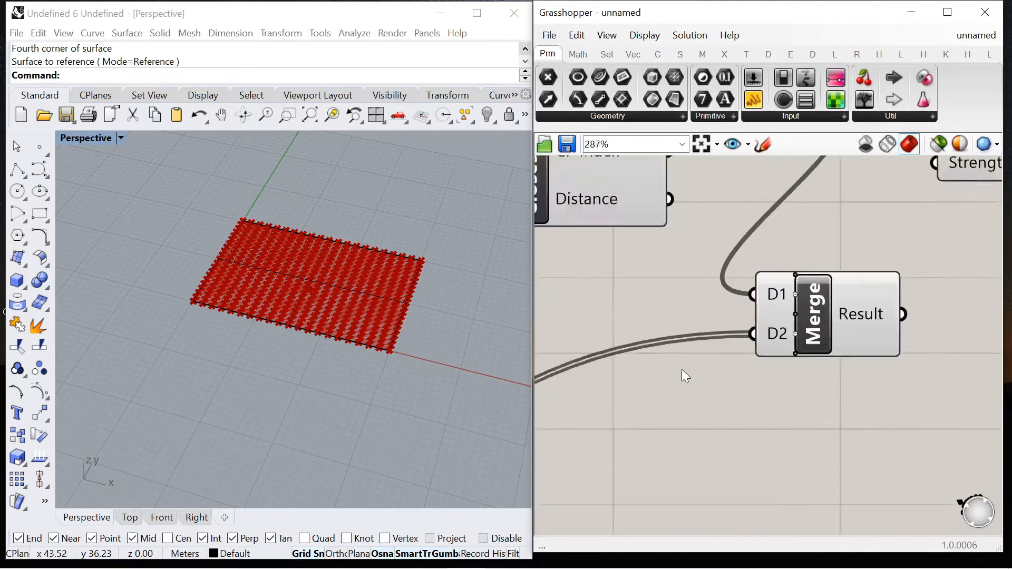
pyautogui.scroll(1, 846, 336)
pyautogui.scroll(-2, 848, 344)
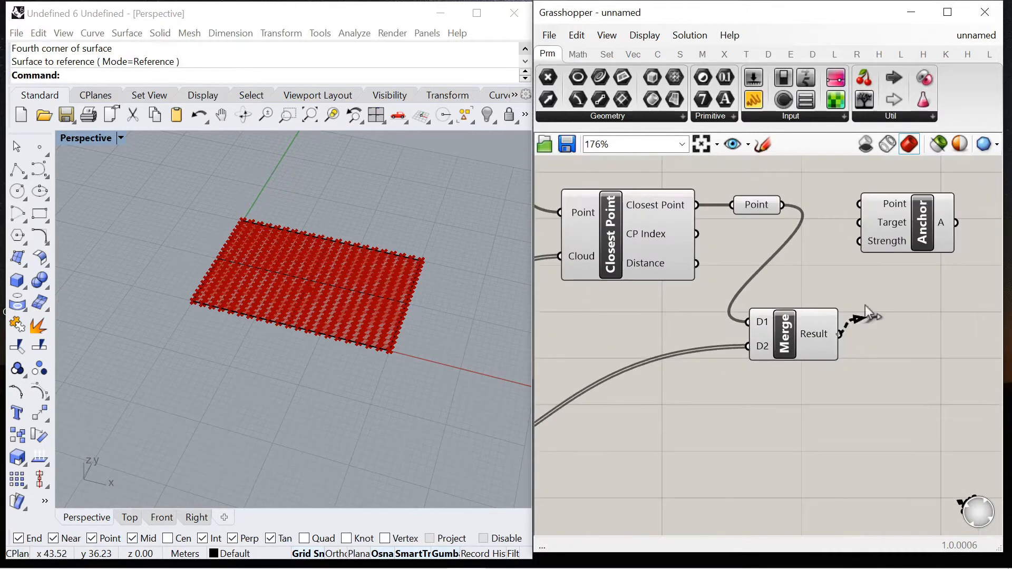
pyautogui.scroll(-3, 823, 238)
pyautogui.moveTo(794, 303); pyautogui.dragTo(854, 275)
pyautogui.moveTo(915, 275); pyautogui.dragTo(933, 298)
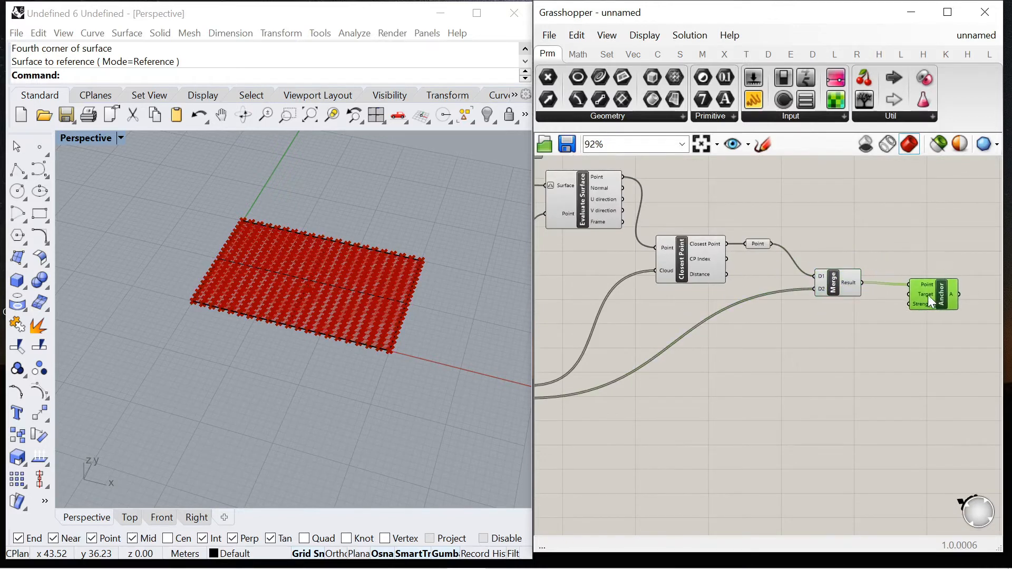
# Step: Add a Move component and connect the NakedPts Point parameter to its Geometry input
pyautogui.click(836, 288)
pyautogui.click(854, 365)
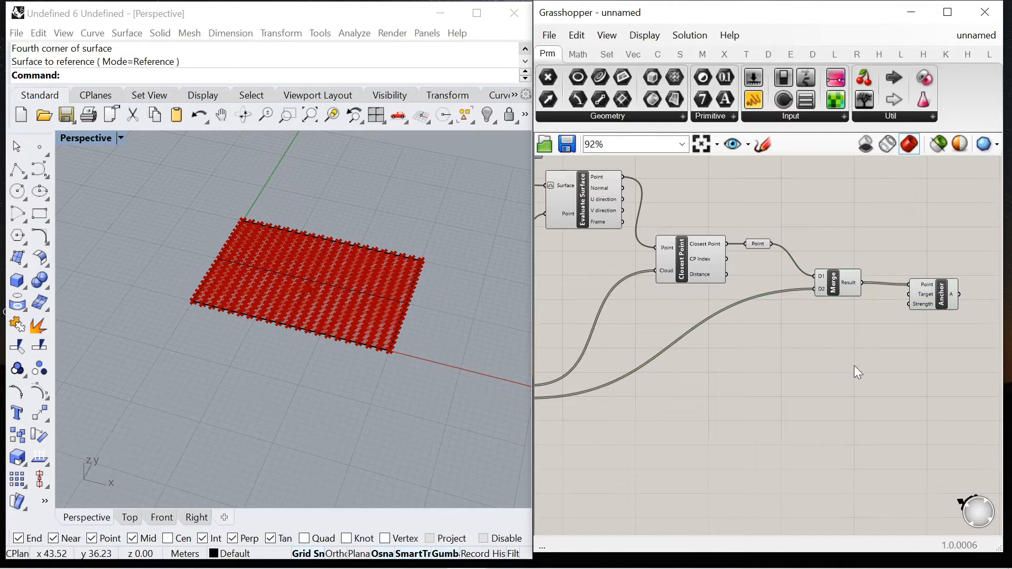
pyautogui.scroll(3, 826, 327)
pyautogui.scroll(-4, 716, 278)
pyautogui.scroll(3, 641, 339)
pyautogui.click(602, 364)
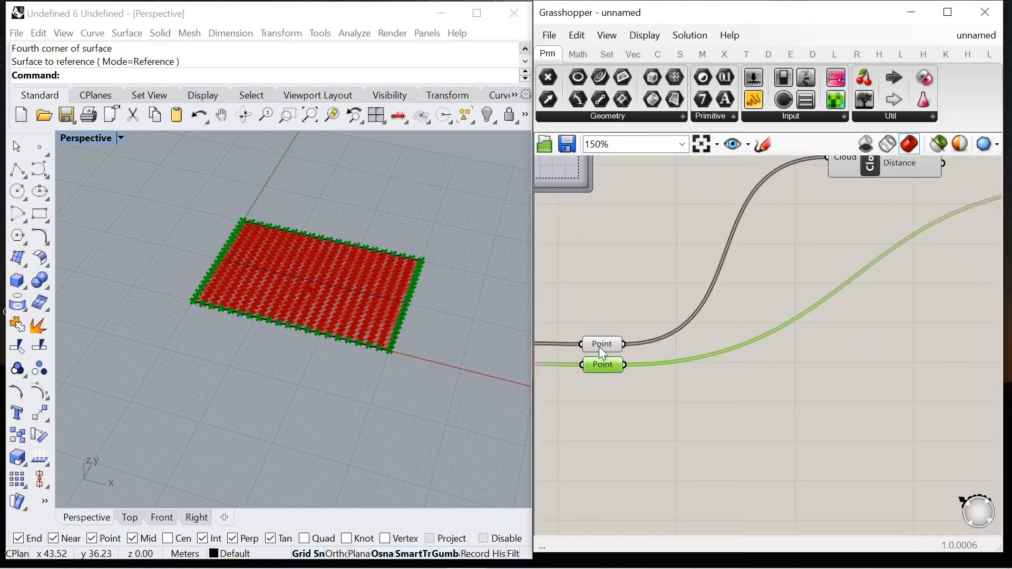
pyautogui.moveTo(718, 408); pyautogui.dragTo(692, 387, button='right')
pyautogui.doubleClick(691, 388)
pyautogui.write('move')
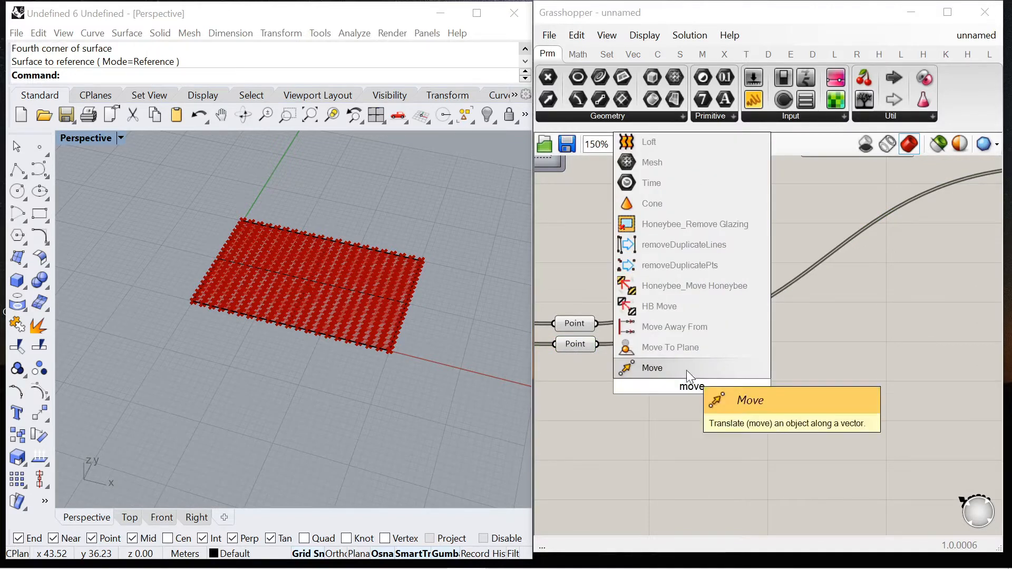
pyautogui.click(686, 369)
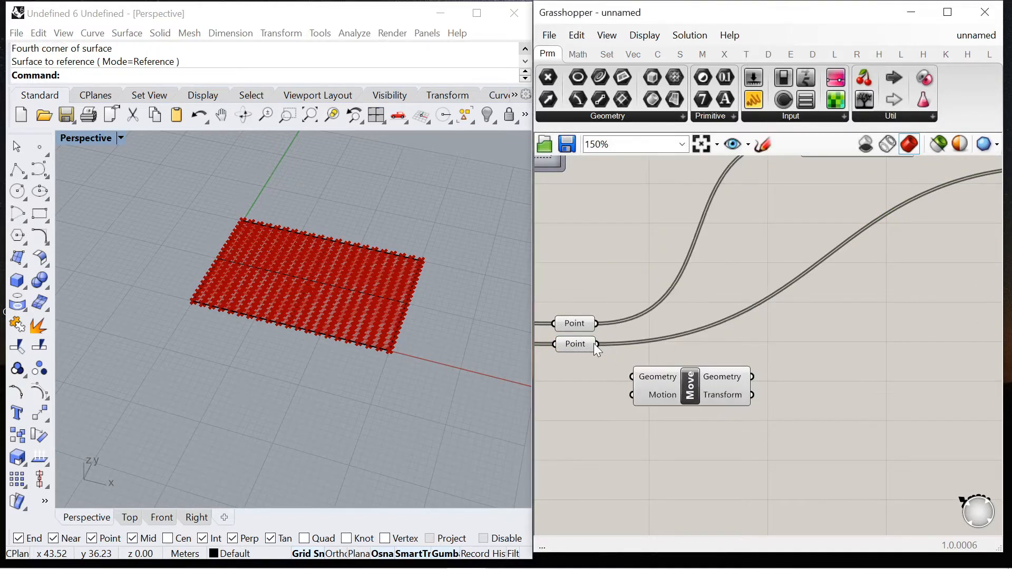
pyautogui.moveTo(630, 389); pyautogui.dragTo(632, 385)
pyautogui.moveTo(680, 391); pyautogui.dragTo(849, 391)
# Step: Add a Unit Z component, connect its Unit vector output to Move's Motion input, and space both components out
pyautogui.doubleClick(755, 441)
pyautogui.click(706, 423)
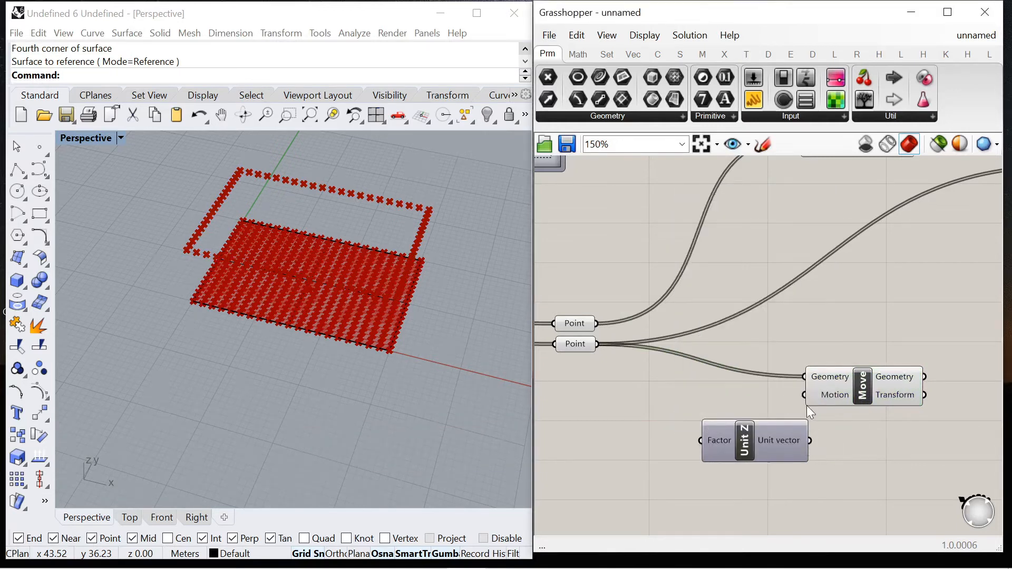
pyautogui.moveTo(810, 441); pyautogui.dragTo(803, 395)
pyautogui.scroll(-1, 749, 361)
pyautogui.moveTo(748, 362); pyautogui.dragTo(659, 326, button='right')
pyautogui.moveTo(776, 351); pyautogui.dragTo(896, 333)
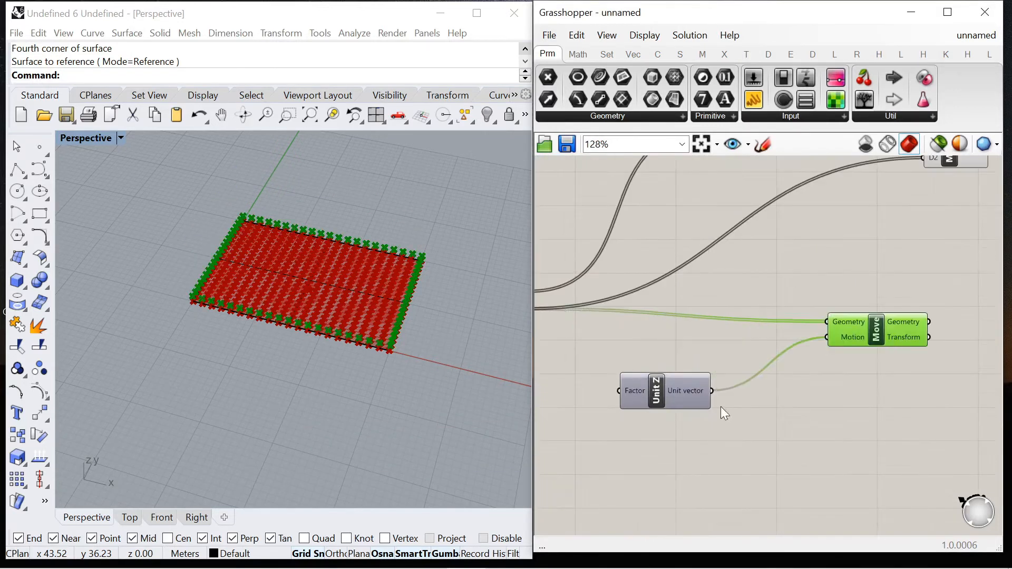
pyautogui.moveTo(693, 400); pyautogui.dragTo(762, 398)
# Step: Add a Range component before Unit Z and place a Subtraction component in front of it
pyautogui.scroll(-1, 727, 358)
pyautogui.moveTo(580, 380); pyautogui.dragTo(674, 375, button='right')
pyautogui.doubleClick(682, 376)
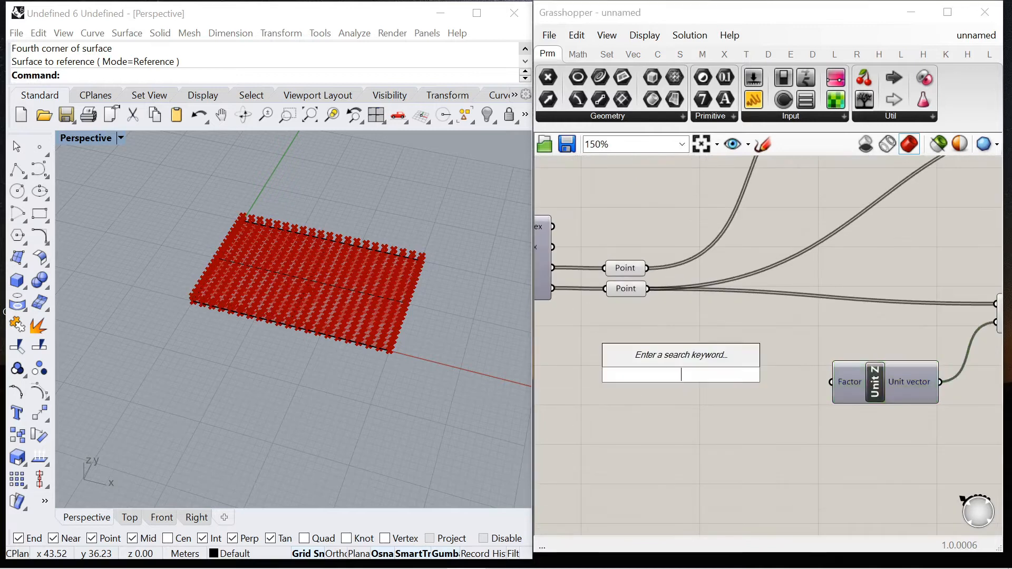
pyautogui.write('range')
pyautogui.click(634, 359)
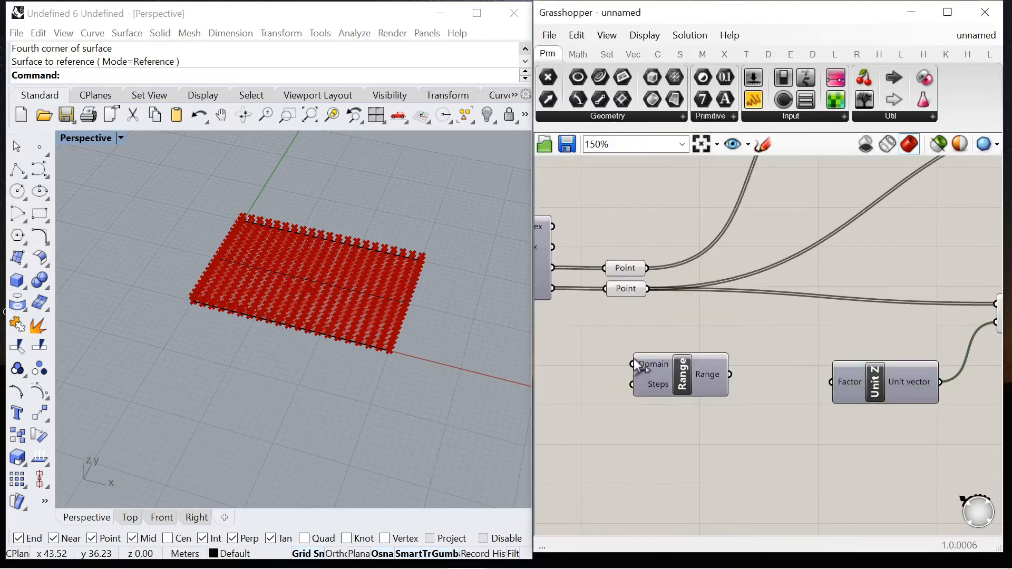
pyautogui.click(579, 53)
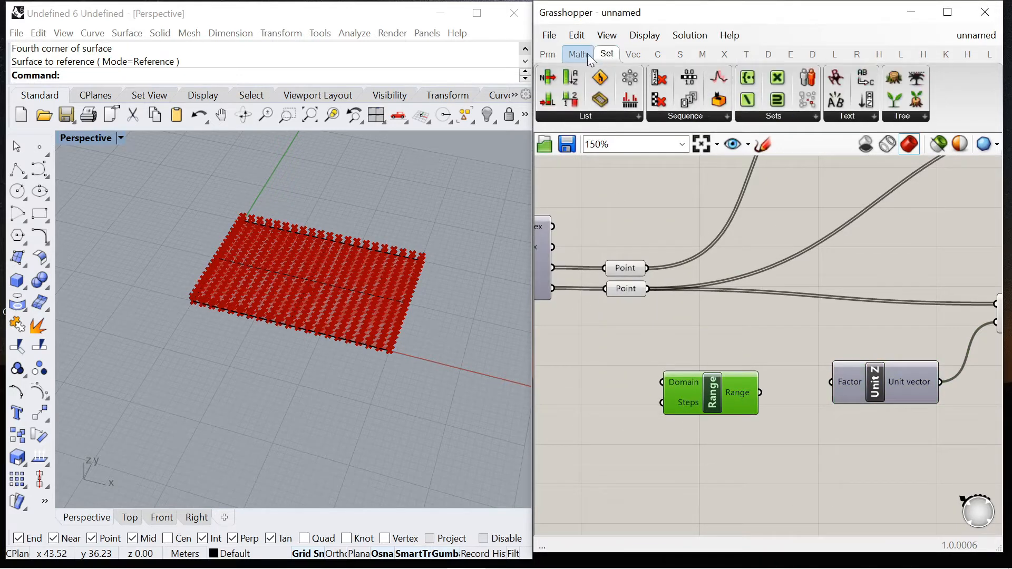
pyautogui.moveTo(658, 99); pyautogui.dragTo(610, 410)
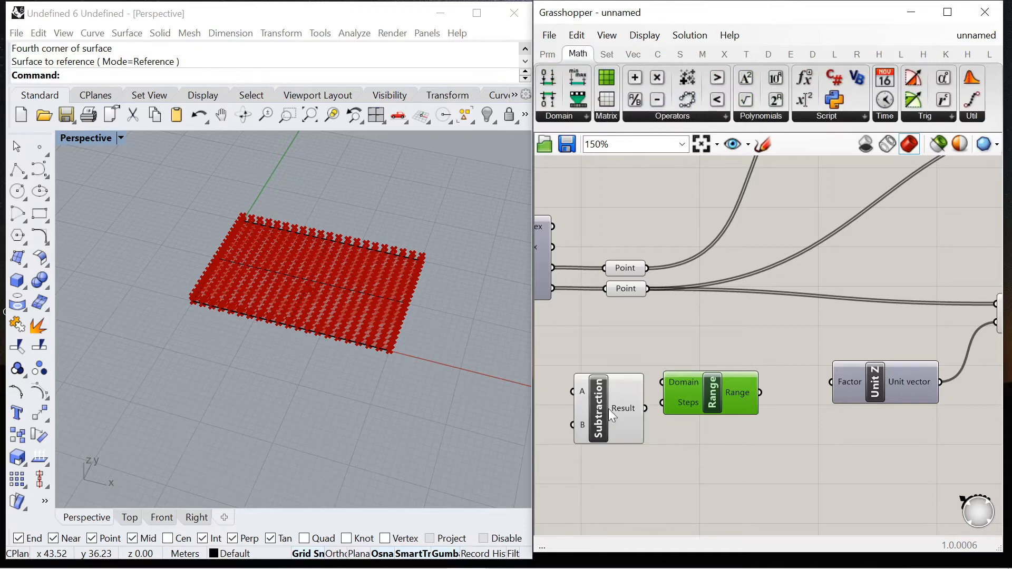
# Step: Add a List Length component and connect the NakedPts Point parameter to its List input
pyautogui.scroll(1, 664, 404)
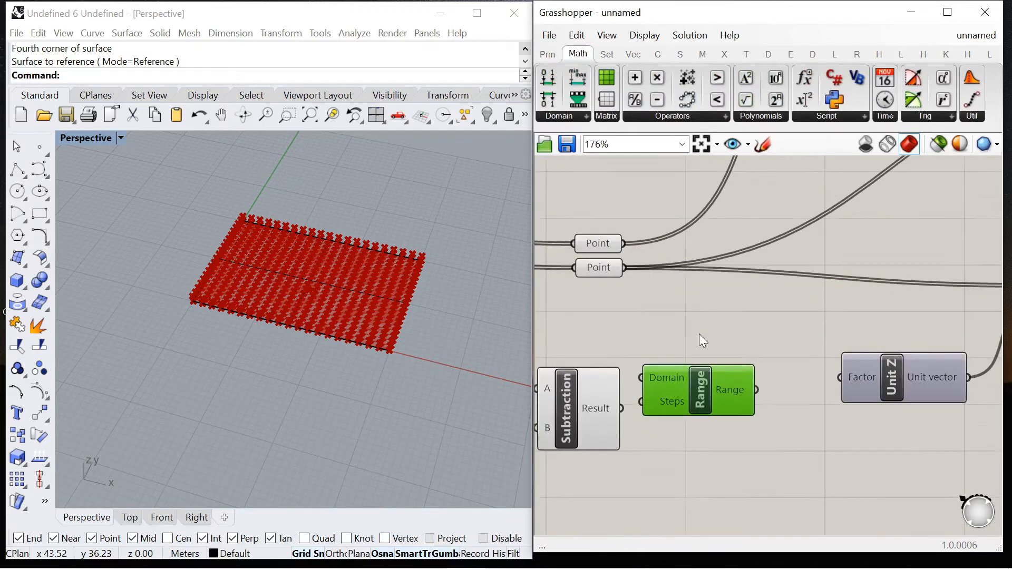
pyautogui.doubleClick(659, 334)
pyautogui.write('list')
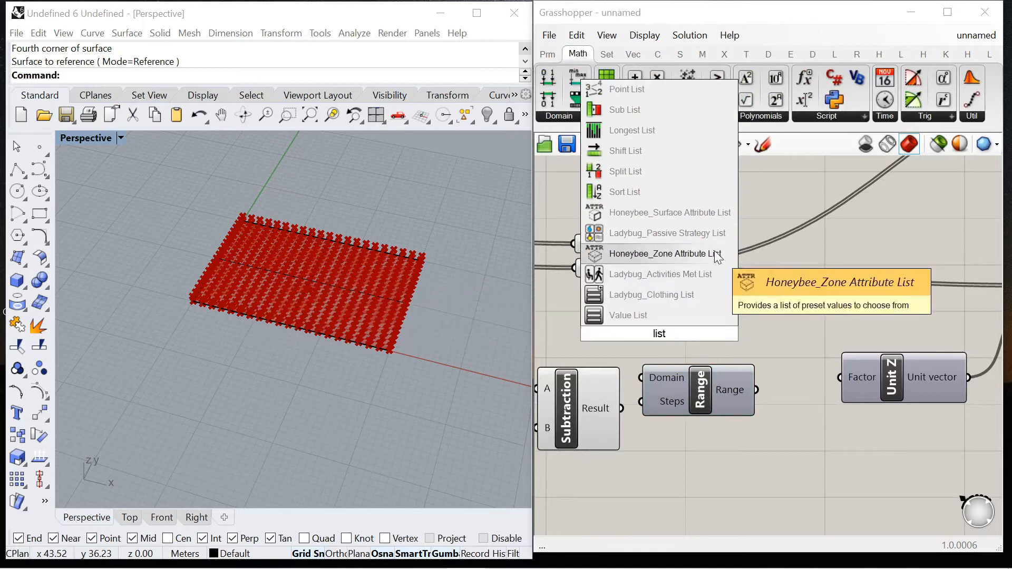
pyautogui.write(' length')
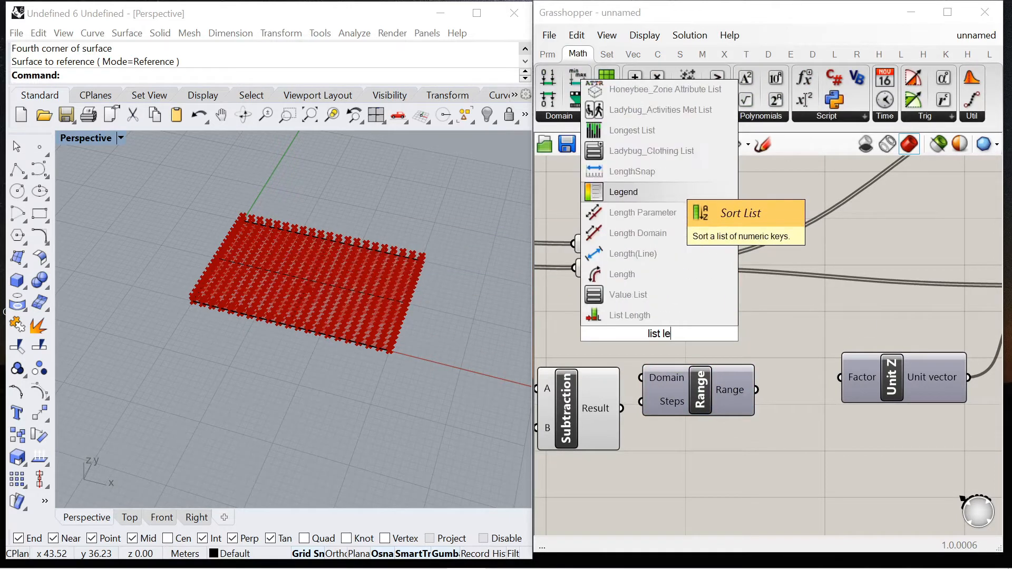
pyautogui.press('Return')
pyautogui.moveTo(624, 267); pyautogui.dragTo(611, 333)
# Step: Shift the Move and Unit Z components together farther away from Range to free up canvas space
pyautogui.scroll(-5, 598, 284)
pyautogui.scroll(3, 783, 296)
pyautogui.moveTo(850, 381); pyautogui.dragTo(657, 280)
pyautogui.moveTo(799, 296); pyautogui.dragTo(986, 284)
pyautogui.moveTo(622, 364); pyautogui.dragTo(928, 293, button='right')
pyautogui.scroll(-4, 738, 318)
pyautogui.scroll(4, 802, 273)
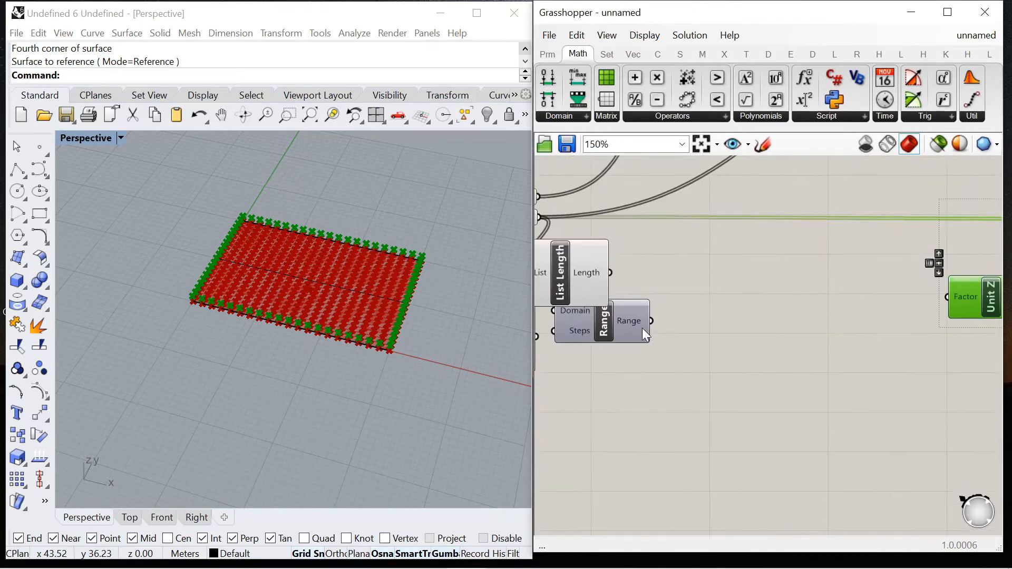
# Step: Separate the overlapping components so Subtraction and Range follow List Length
pyautogui.click(626, 302)
pyautogui.moveTo(637, 329); pyautogui.dragTo(740, 339)
pyautogui.moveTo(546, 338); pyautogui.dragTo(670, 371)
pyautogui.moveTo(706, 337); pyautogui.dragTo(760, 326)
pyautogui.moveTo(643, 378); pyautogui.dragTo(675, 367)
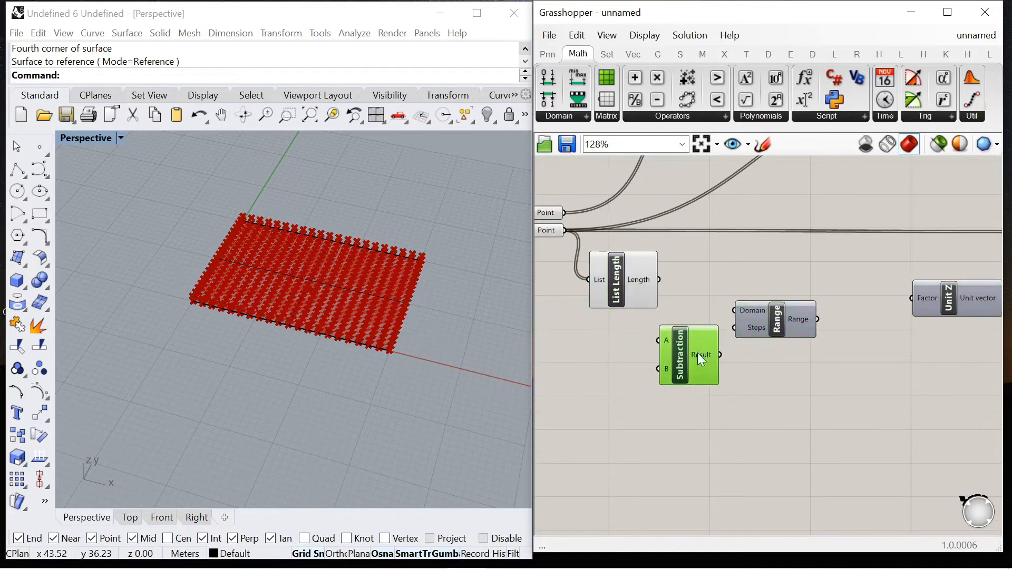
pyautogui.scroll(1, 755, 326)
pyautogui.moveTo(769, 315); pyautogui.dragTo(790, 306)
# Step: Connect List Length to Subtraction's A, a panel containing 1 to B, and the Result to Range's Steps input
pyautogui.moveTo(642, 272); pyautogui.dragTo(637, 343)
pyautogui.doubleClick(585, 372)
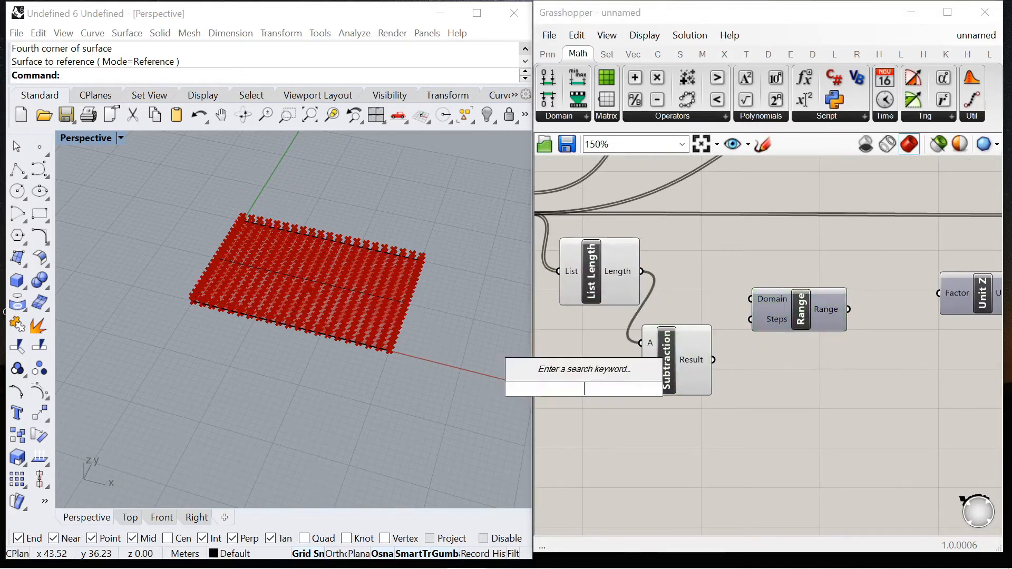
pyautogui.write('1')
pyautogui.press('Return')
pyautogui.moveTo(599, 388); pyautogui.dragTo(700, 287)
pyautogui.moveTo(593, 381); pyautogui.dragTo(613, 323)
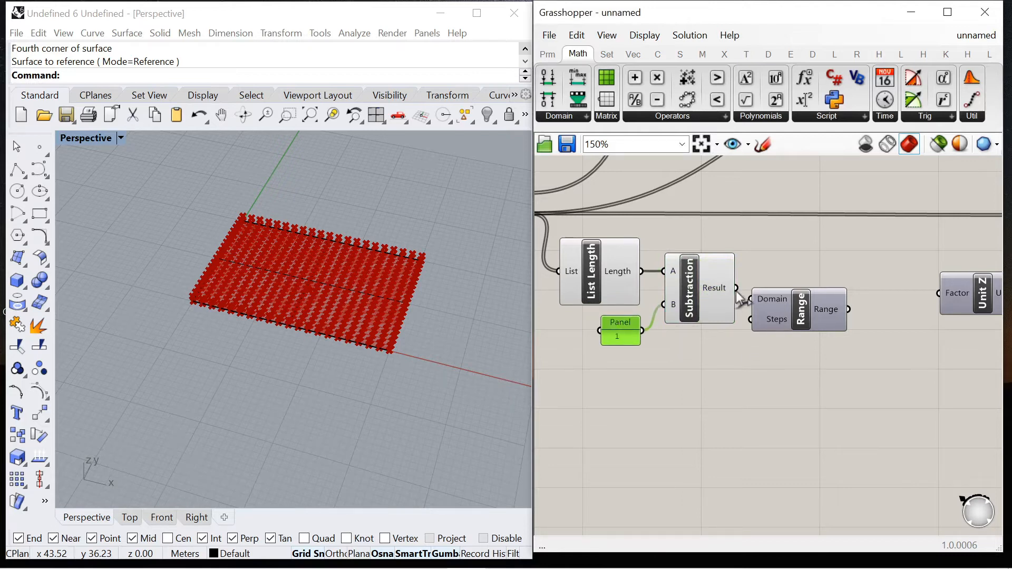
pyautogui.moveTo(736, 323); pyautogui.dragTo(751, 319)
# Step: Widen the gap between Range and the Unit Z and Move components
pyautogui.click(813, 308)
pyautogui.scroll(-4, 707, 350)
pyautogui.scroll(5, 707, 350)
pyautogui.moveTo(823, 371); pyautogui.dragTo(689, 365, button='right')
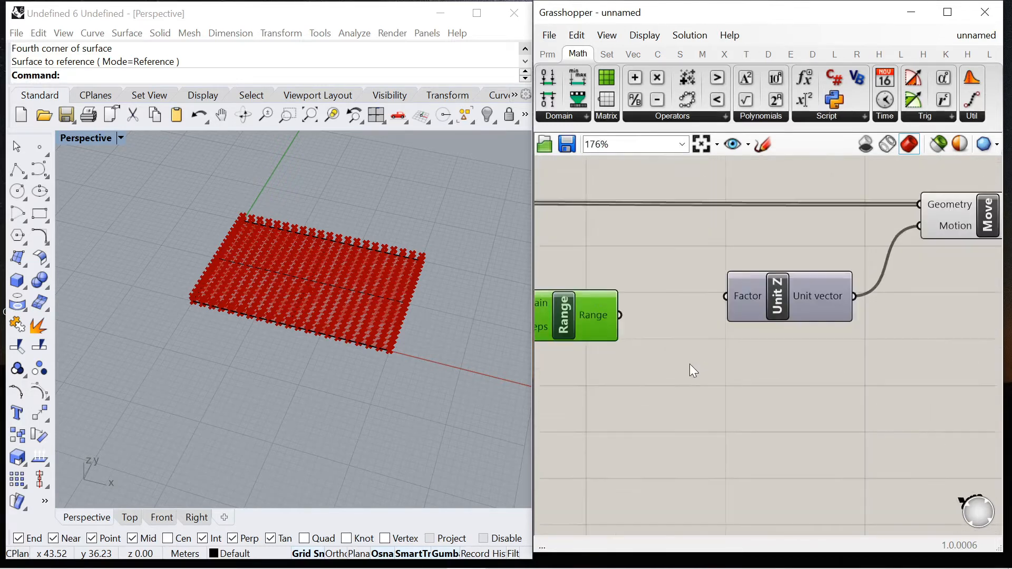
pyautogui.scroll(-4, 670, 347)
pyautogui.moveTo(670, 347); pyautogui.dragTo(843, 274)
pyautogui.moveTo(799, 299); pyautogui.dragTo(912, 286)
pyautogui.click(644, 361)
pyautogui.moveTo(633, 338); pyautogui.dragTo(640, 321)
pyautogui.click(667, 361)
pyautogui.scroll(3, 666, 354)
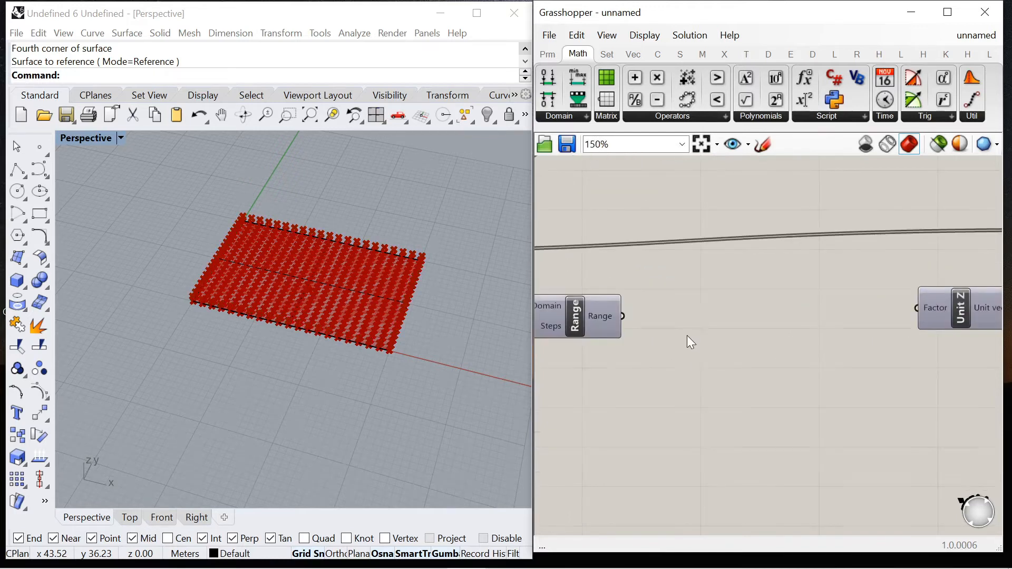
# Step: Add a Graph Mapper after Range and connect the Range output to its input
pyautogui.doubleClick(689, 335)
pyautogui.write('graph')
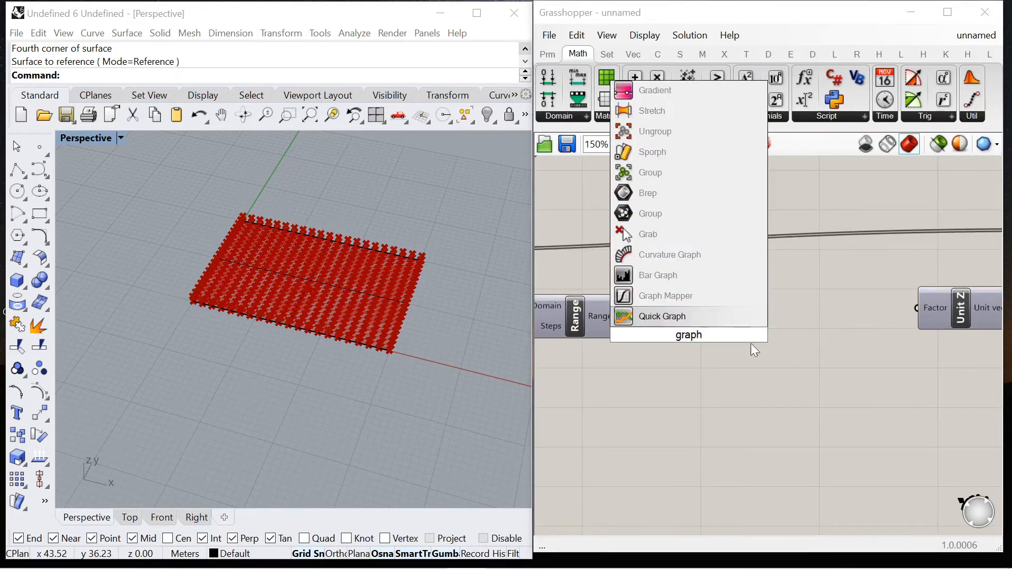
pyautogui.press('Return')
pyautogui.moveTo(623, 318); pyautogui.dragTo(628, 333)
# Step: Set the Graph Mapper's type to Sine and shift the wave's peak to about 40% of the graph's width
pyautogui.rightClick(693, 348)
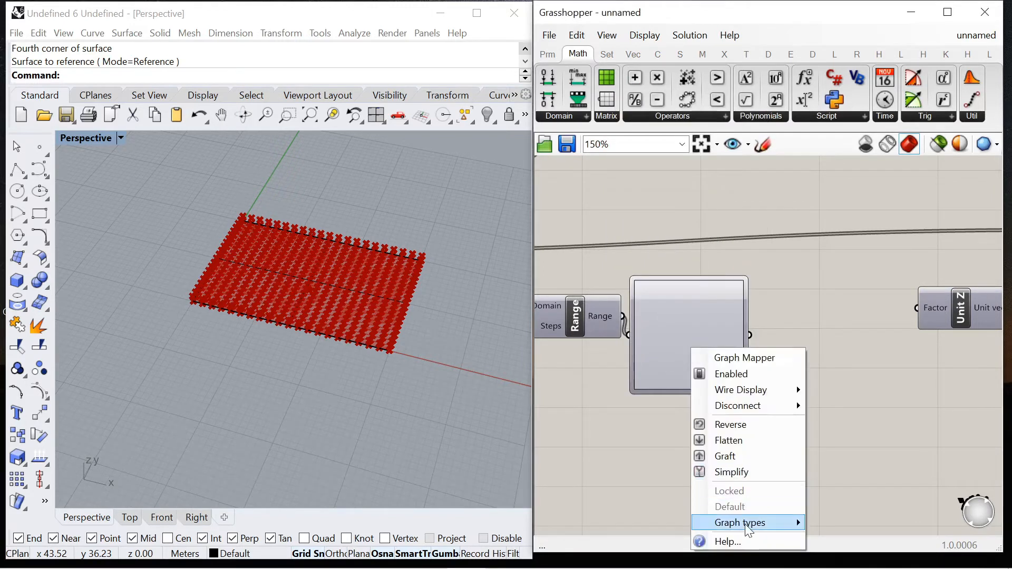
pyautogui.moveTo(795, 522)
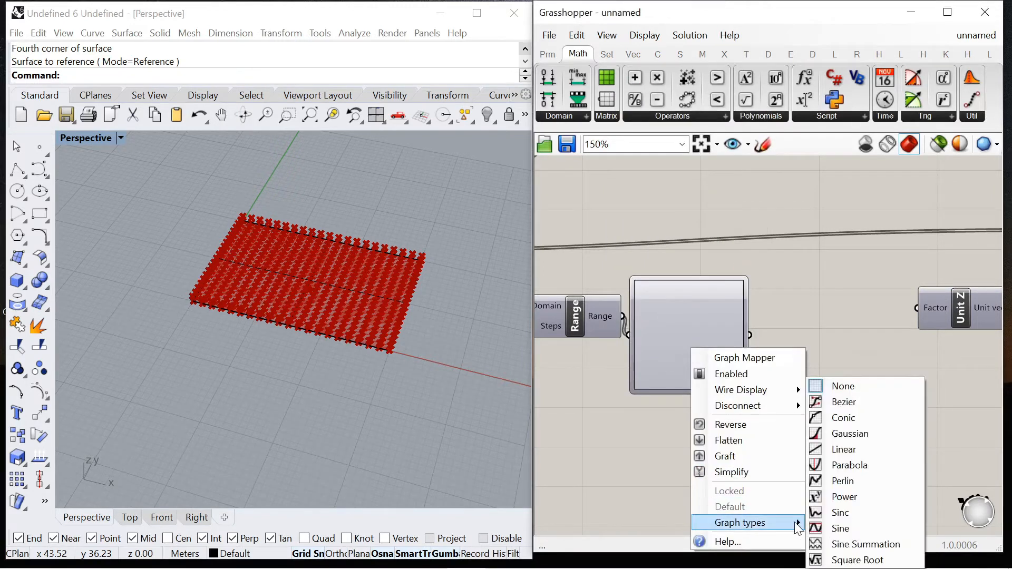
pyautogui.click(850, 529)
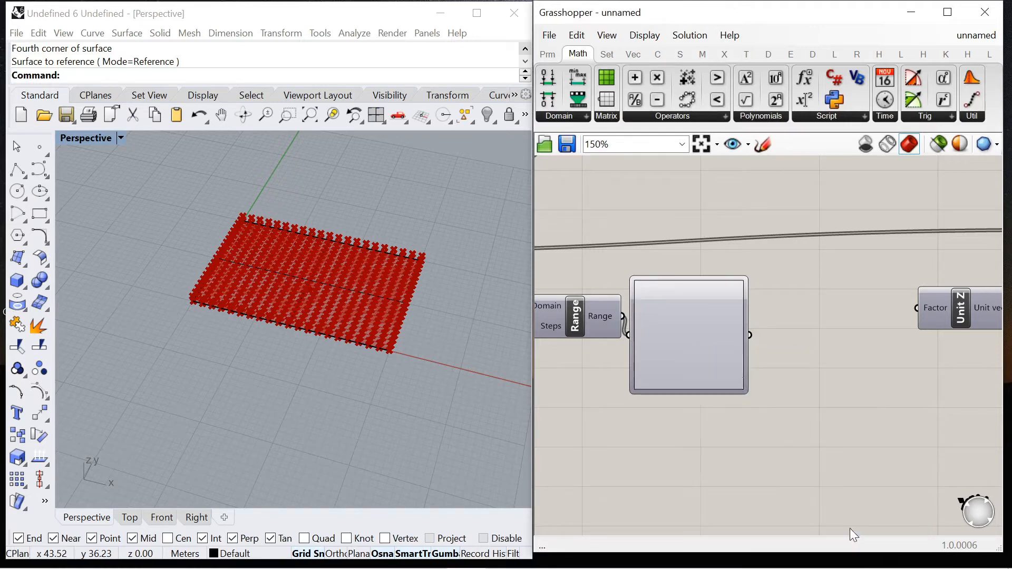
pyautogui.moveTo(742, 281); pyautogui.dragTo(680, 282)
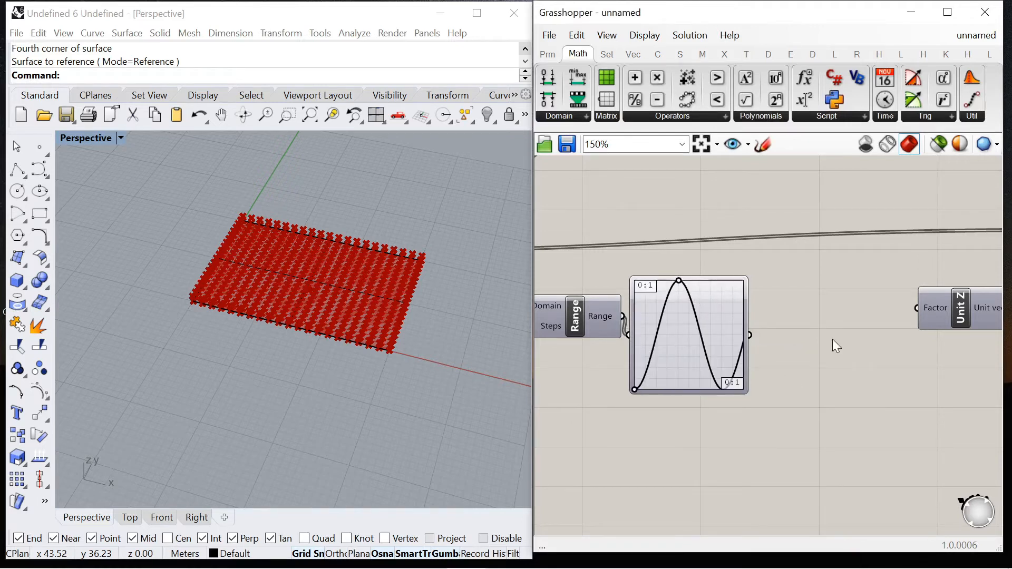
# Step: Add a Multiplication component and connect the Graph Mapper's output to its A input
pyautogui.rightClick(825, 340)
pyautogui.scroll(-3, 757, 330)
pyautogui.scroll(4, 841, 323)
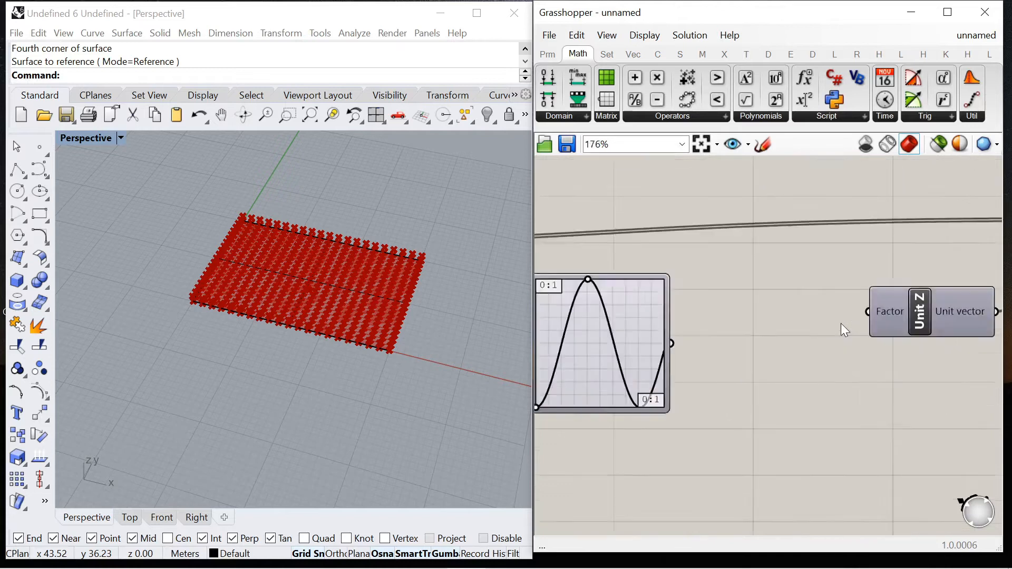
pyautogui.scroll(1, 840, 323)
pyautogui.doubleClick(723, 322)
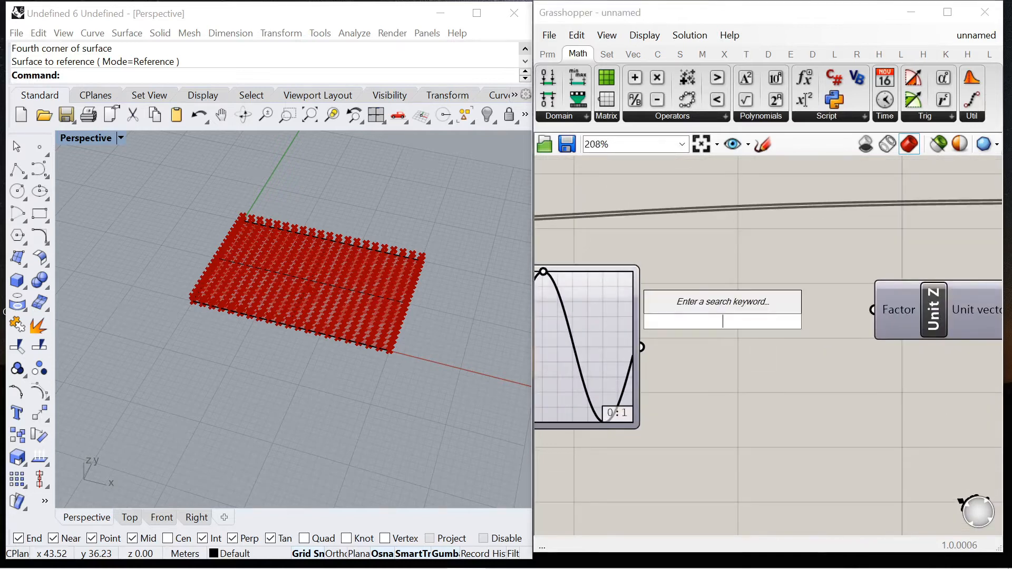
pyautogui.write('multi')
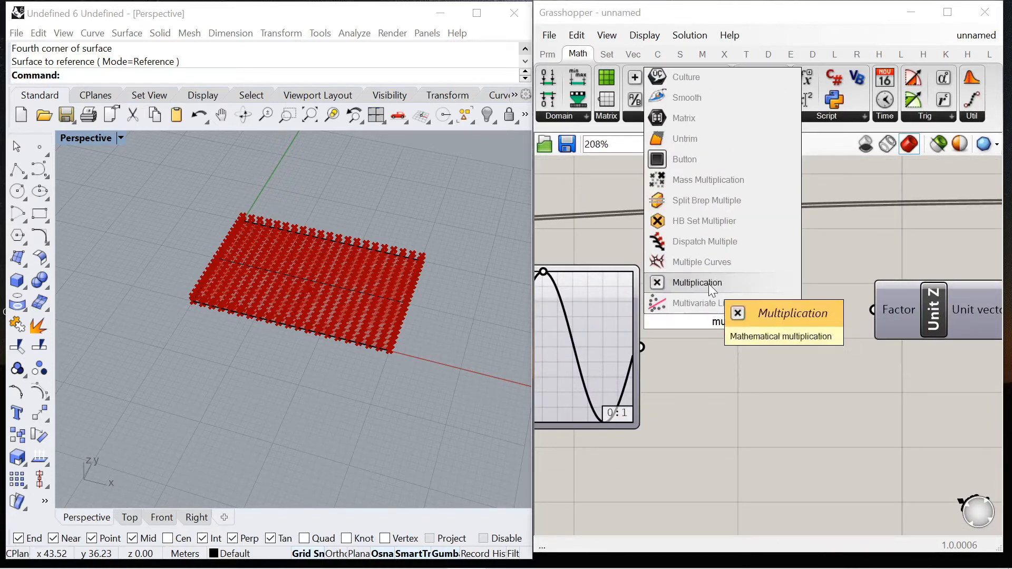
pyautogui.click(708, 284)
pyautogui.moveTo(643, 347); pyautogui.dragTo(718, 347)
# Step: Add a panel containing 10, connect it to Multiplication's B input, and place it beside that input
pyautogui.doubleClick(650, 463)
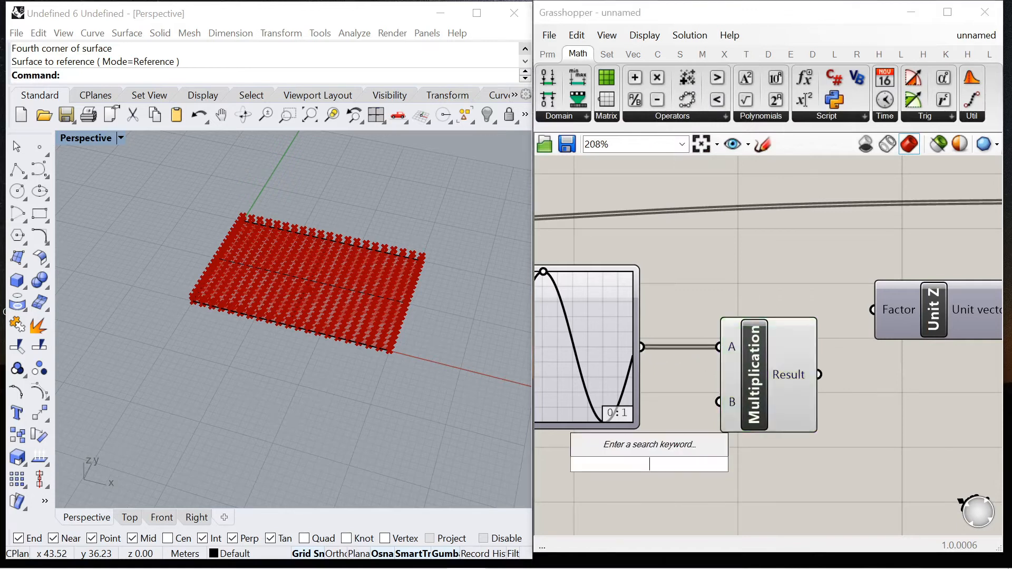
pyautogui.write('//10')
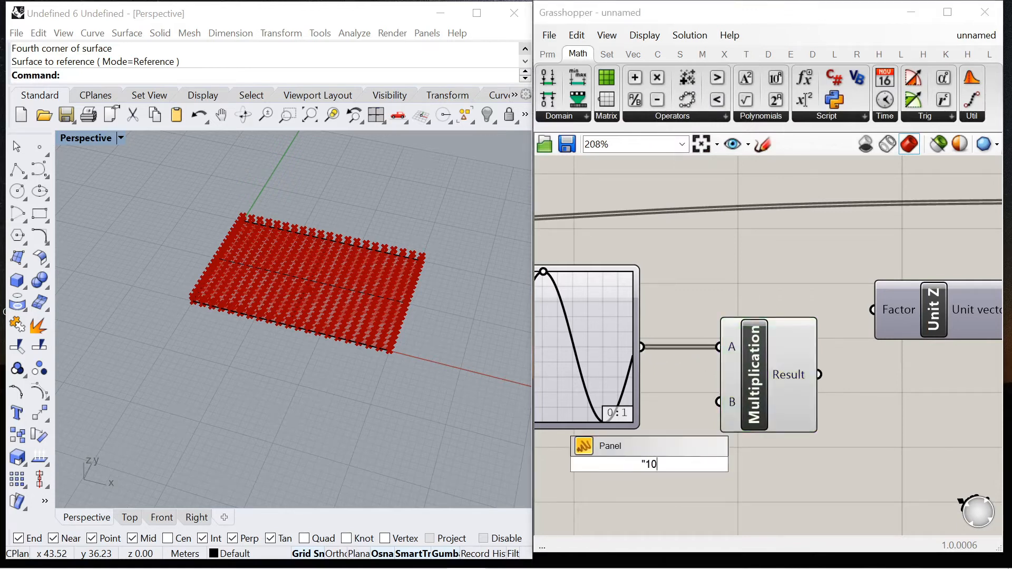
pyautogui.press('Return')
pyautogui.scroll(2, 650, 472)
pyautogui.moveTo(671, 464); pyautogui.dragTo(736, 376)
pyautogui.moveTo(643, 445); pyautogui.dragTo(684, 359)
# Step: Connect Multiplication's Result to Unit Z's Factor input and adjust Unit Z's position
pyautogui.moveTo(967, 271); pyautogui.dragTo(821, 328, button='right')
pyautogui.scroll(-2, 820, 328)
pyautogui.scroll(1, 822, 326)
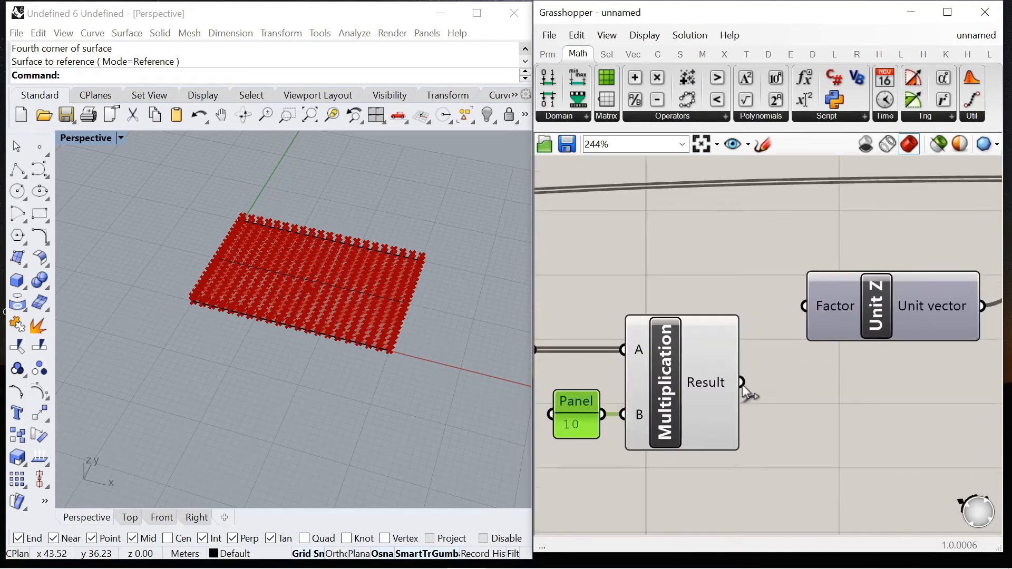
pyautogui.moveTo(797, 305); pyautogui.dragTo(801, 306)
pyautogui.scroll(-4, 781, 360)
pyautogui.scroll(2, 845, 319)
pyautogui.moveTo(827, 338); pyautogui.dragTo(839, 341)
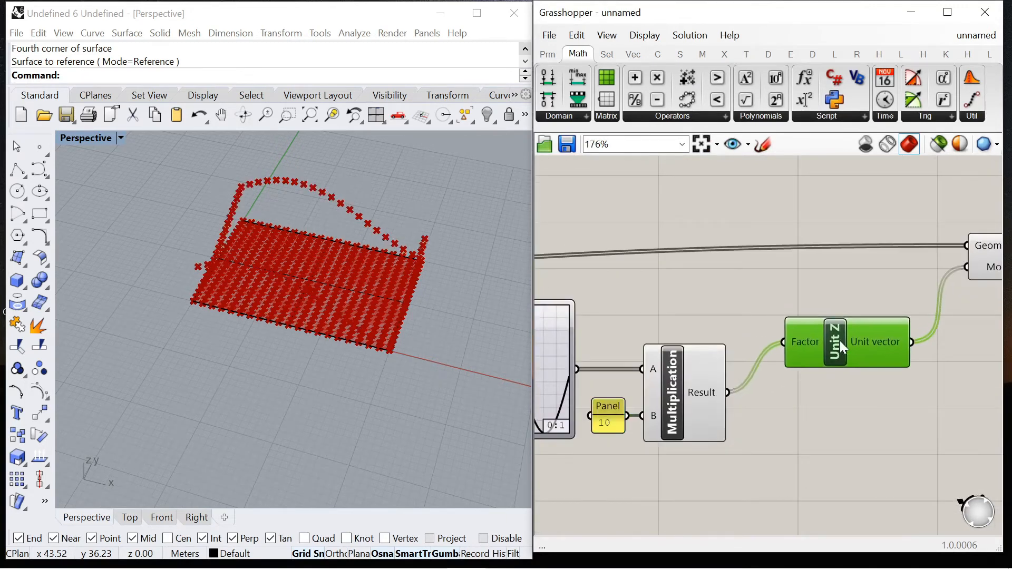
# Step: Shorten the Graph Mapper's sine period so about 2.5 waves fit across the graph
pyautogui.moveTo(337, 330); pyautogui.dragTo(403, 276, button='right')
pyautogui.scroll(-5, 850, 324)
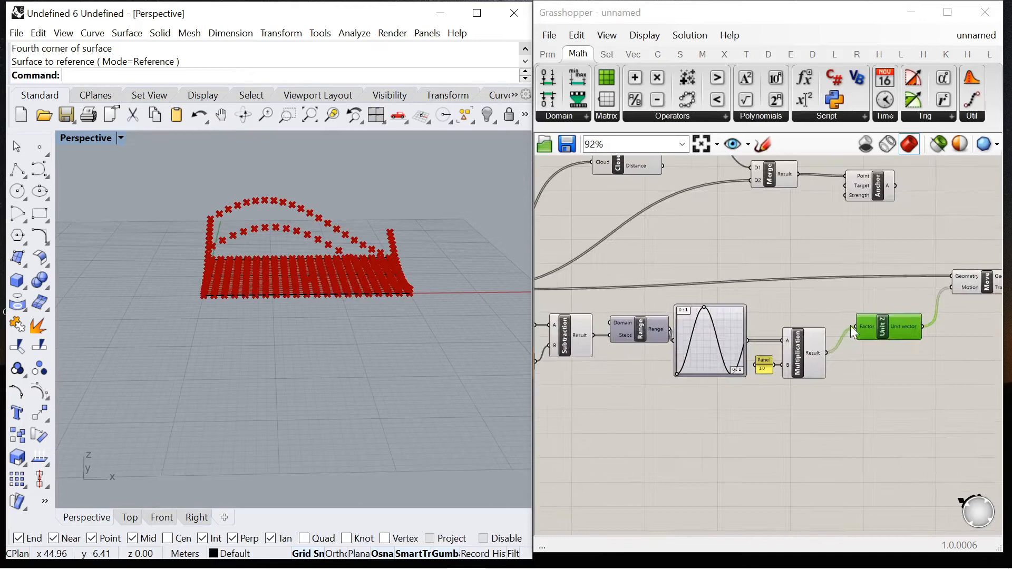
pyautogui.scroll(6, 632, 255)
pyautogui.moveTo(621, 250); pyautogui.dragTo(586, 256)
pyautogui.moveTo(440, 260)
pyautogui.mouseDown(button='right')
pyautogui.moveTo(293, 240)
pyautogui.moveTo(221, 255)
pyautogui.moveTo(283, 268)
pyautogui.moveTo(352, 266)
pyautogui.moveTo(425, 232)
pyautogui.moveTo(386, 269)
pyautogui.moveTo(293, 242)
pyautogui.moveTo(255, 256)
pyautogui.moveTo(278, 271)
pyautogui.moveTo(244, 263)
pyautogui.moveTo(428, 247)
pyautogui.mouseUp(button='right')
pyautogui.scroll(-7, 884, 296)
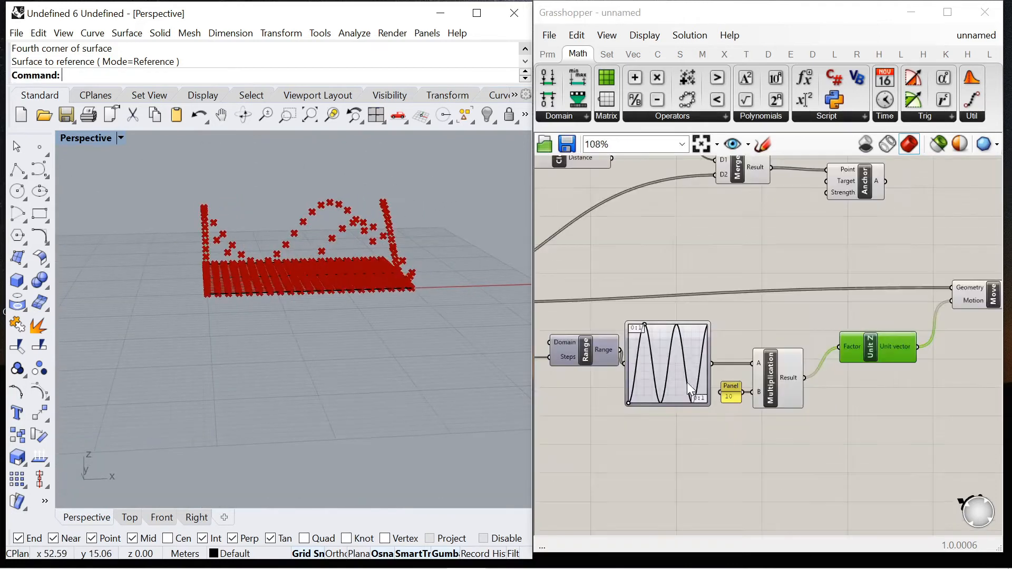
# Step: Move the Anchor component farther away from Merge to open a gap between them
pyautogui.scroll(4, 884, 296)
pyautogui.moveTo(666, 257); pyautogui.dragTo(947, 274)
pyautogui.scroll(-3, 877, 356)
pyautogui.scroll(3, 644, 279)
# Step: Add a Move component near the Point parameter that follows Closest Point, with room before it for a vector component
pyautogui.click(615, 268)
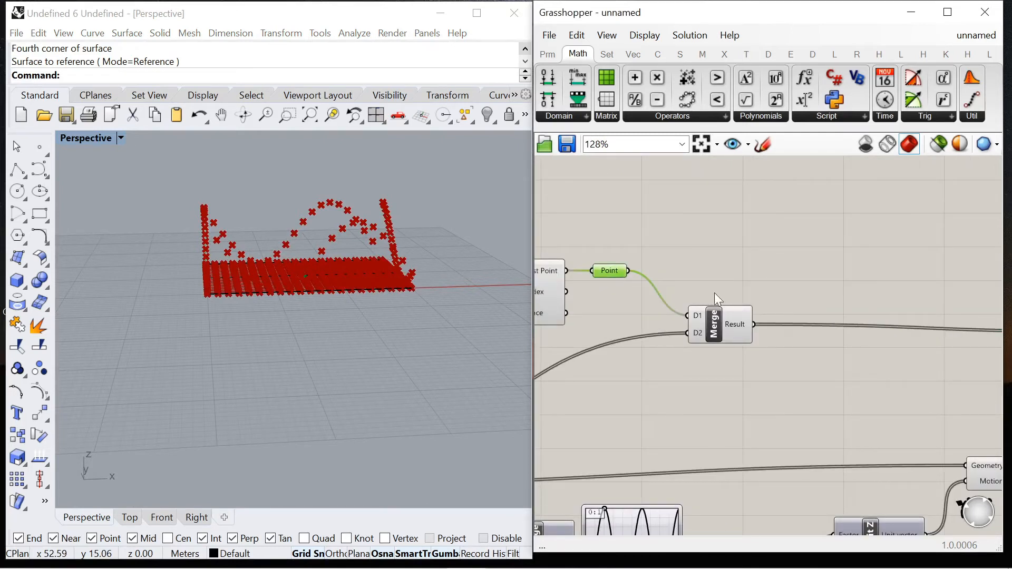
pyautogui.scroll(-4, 722, 266)
pyautogui.scroll(3, 731, 244)
pyautogui.doubleClick(788, 249)
pyautogui.write('move')
pyautogui.press('Return')
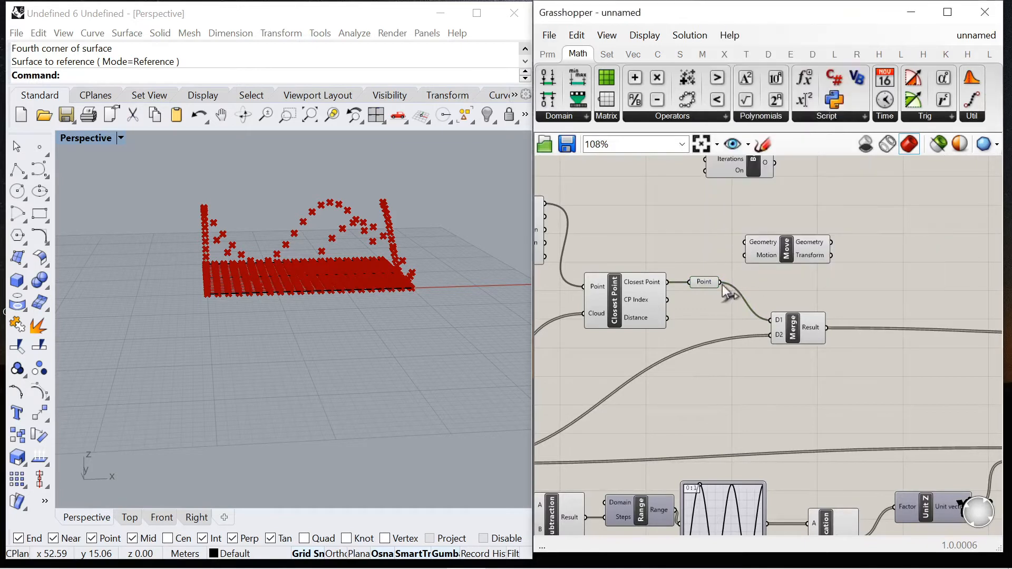
pyautogui.moveTo(799, 245); pyautogui.dragTo(867, 245)
# Step: Add a Unit Z component for the new Move's Motion input, connect Point to its Geometry input, and arrange both components
pyautogui.doubleClick(748, 245)
pyautogui.write('z')
pyautogui.press('Return')
pyautogui.scroll(2, 786, 258)
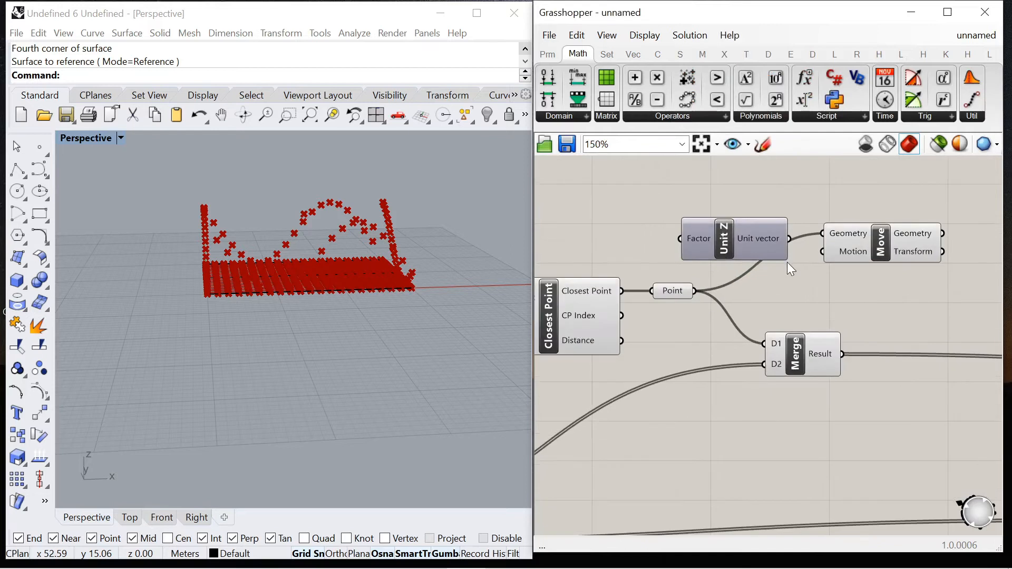
pyautogui.scroll(1, 787, 244)
pyautogui.moveTo(813, 258); pyautogui.dragTo(827, 261)
pyautogui.moveTo(716, 236); pyautogui.dragTo(713, 207)
pyautogui.moveTo(343, 287); pyautogui.dragTo(736, 228, button='right')
pyautogui.scroll(-2, 837, 251)
pyautogui.moveTo(838, 251); pyautogui.dragTo(871, 265)
pyautogui.moveTo(745, 222); pyautogui.dragTo(760, 236)
pyautogui.scroll(-3, 796, 243)
pyautogui.scroll(3, 720, 243)
# Step: Add a number slider driving the new Unit Z's Factor input, raise its value, and space out the slider, Unit Z and Move
pyautogui.doubleClick(720, 243)
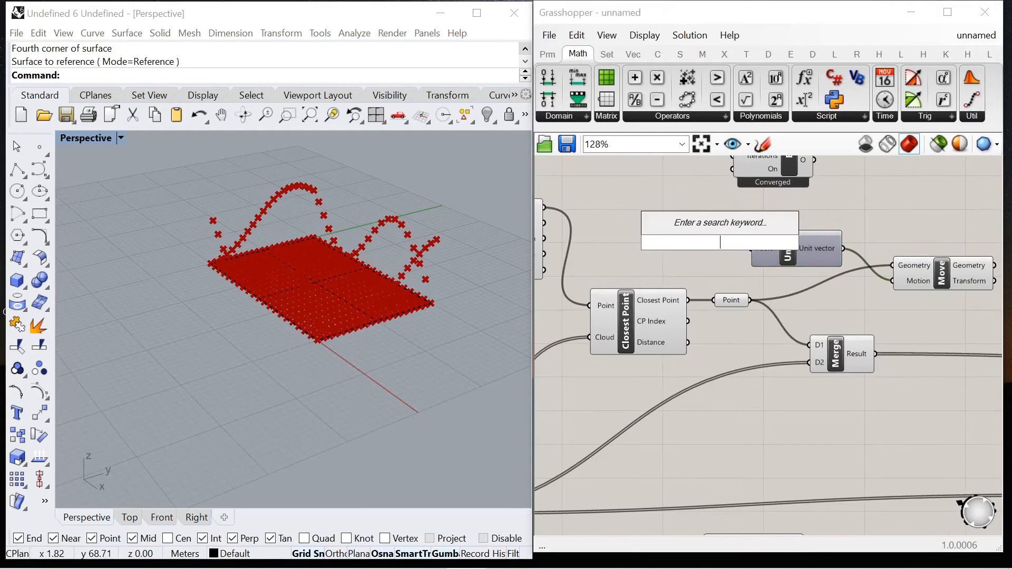
pyautogui.write('0')
pyautogui.press('Return')
pyautogui.scroll(-2, 817, 273)
pyautogui.moveTo(900, 278); pyautogui.dragTo(967, 294)
pyautogui.moveTo(824, 263); pyautogui.dragTo(878, 273)
pyautogui.scroll(3, 797, 258)
pyautogui.moveTo(800, 251); pyautogui.dragTo(842, 273)
pyautogui.moveTo(678, 251); pyautogui.dragTo(677, 272)
pyautogui.moveTo(754, 270); pyautogui.dragTo(794, 270)
pyautogui.moveTo(260, 323); pyautogui.dragTo(298, 253, button='right')
# Step: Lower the Graph Mapper's sine peak to slightly over half of the graph height
pyautogui.scroll(-1, 706, 280)
pyautogui.scroll(-2, 706, 280)
pyautogui.moveTo(708, 457); pyautogui.dragTo(706, 357, button='right')
pyautogui.scroll(4, 714, 352)
pyautogui.moveTo(724, 333); pyautogui.dragTo(729, 379)
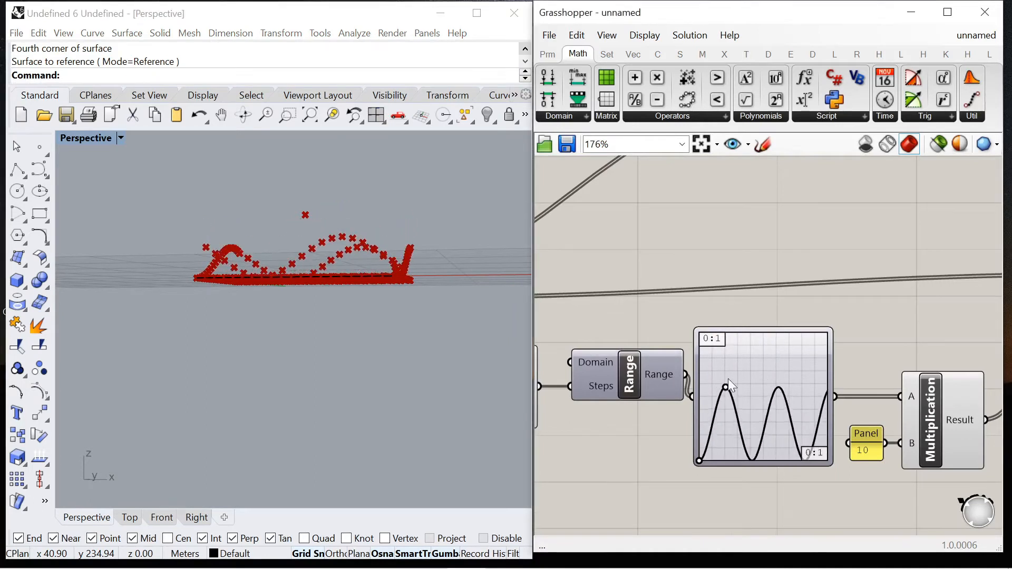
# Step: Tidy the layout of Multiplication, its panel and Unit Z after the Graph Mapper
pyautogui.scroll(-3, 728, 379)
pyautogui.moveTo(818, 455); pyautogui.dragTo(729, 383)
pyautogui.moveTo(778, 381); pyautogui.dragTo(794, 359)
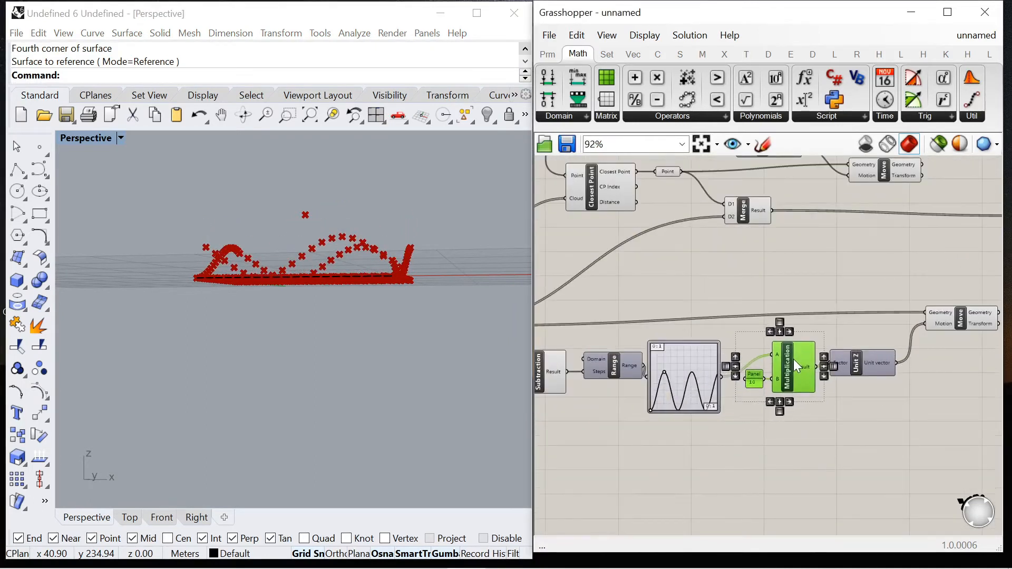
pyautogui.scroll(3, 899, 362)
pyautogui.moveTo(904, 410); pyautogui.dragTo(893, 404)
pyautogui.click(880, 376)
pyautogui.scroll(-3, 822, 378)
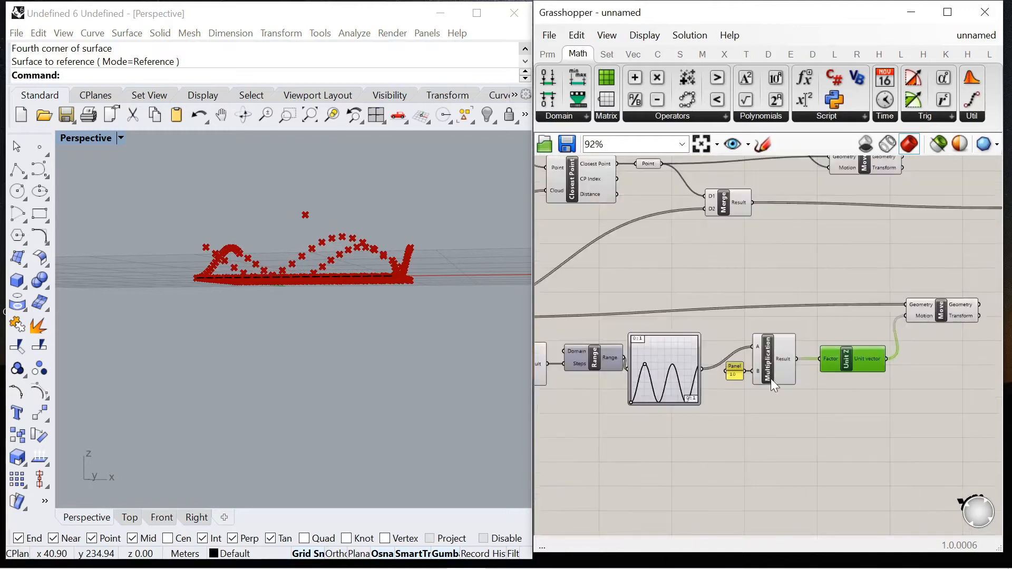
pyautogui.scroll(3, 727, 369)
pyautogui.moveTo(628, 346); pyautogui.dragTo(647, 326)
pyautogui.click(614, 411)
# Step: Add a second Merge component and connect the two Move components' Geometry outputs to its D1 and D2 inputs
pyautogui.scroll(-6, 589, 381)
pyautogui.scroll(2, 794, 276)
pyautogui.scroll(2, 794, 276)
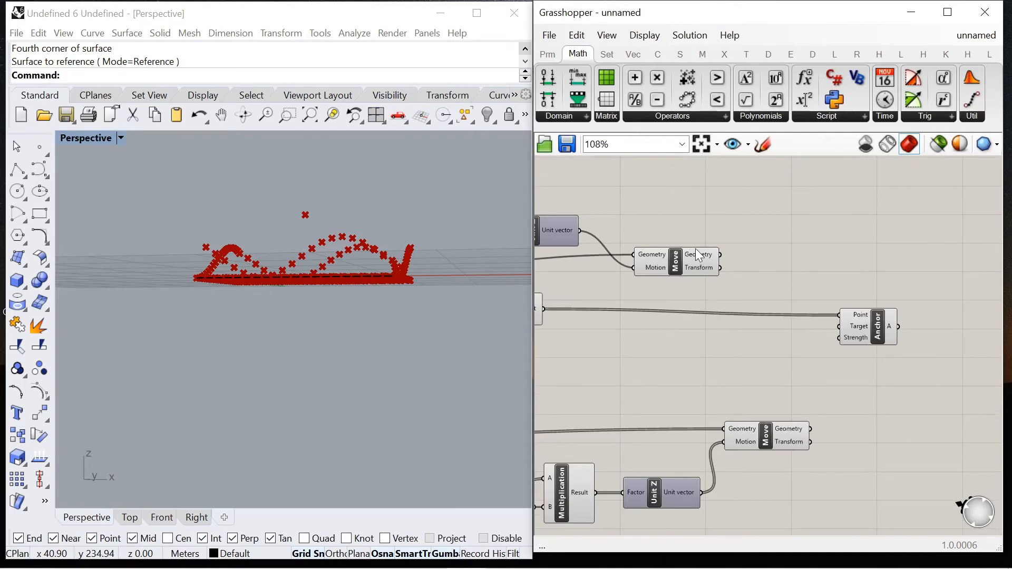
pyautogui.doubleClick(722, 365)
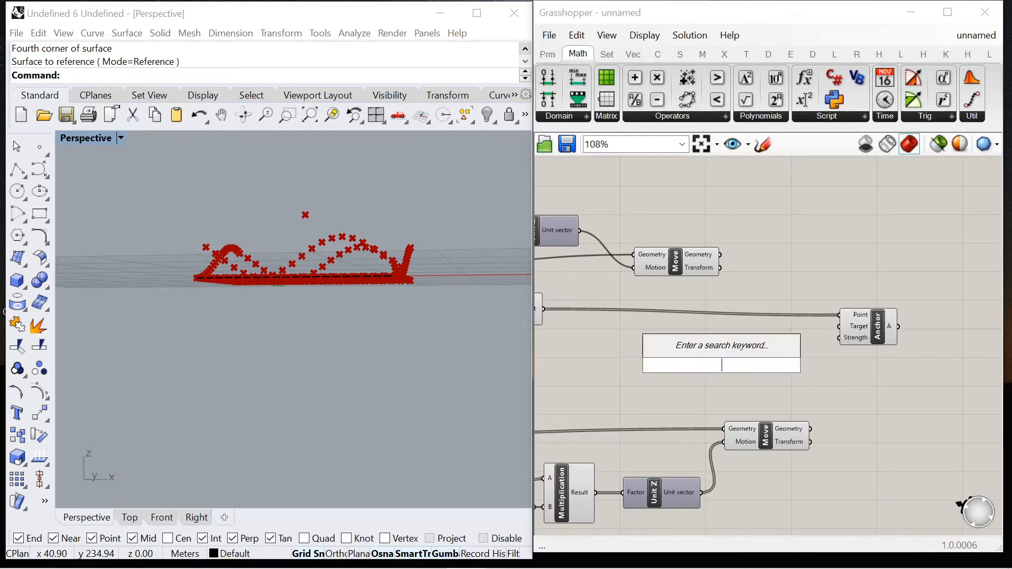
pyautogui.write('mer')
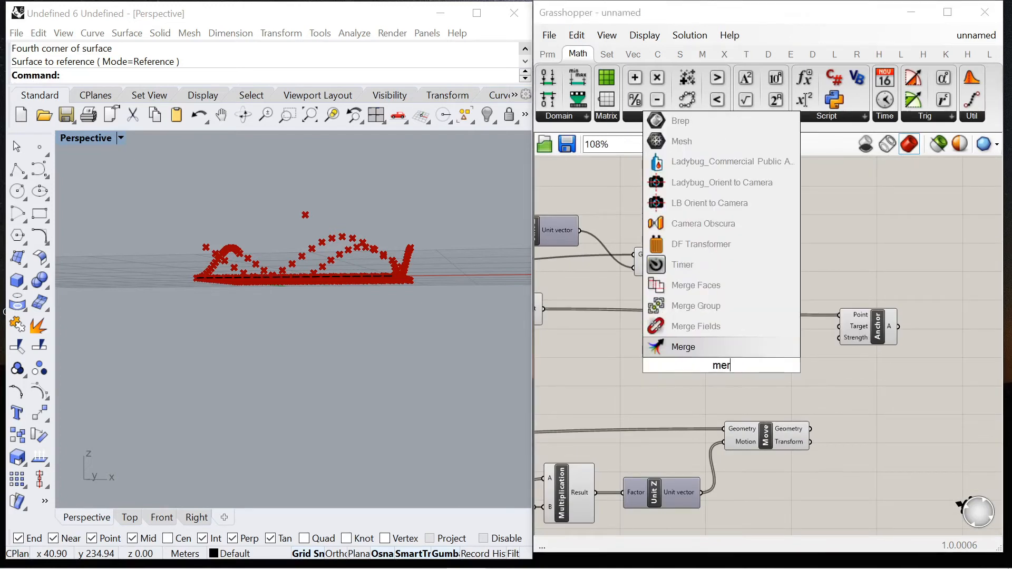
pyautogui.click(728, 348)
pyautogui.scroll(-1, 829, 326)
pyautogui.moveTo(538, 324); pyautogui.dragTo(638, 321, button='right')
pyautogui.scroll(2, 654, 311)
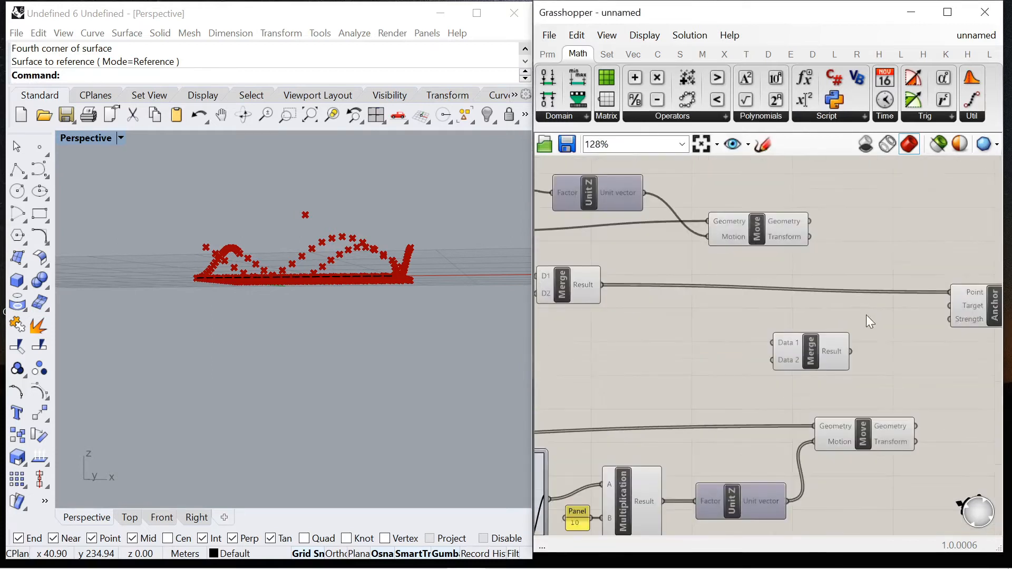
pyautogui.moveTo(810, 221); pyautogui.dragTo(908, 359)
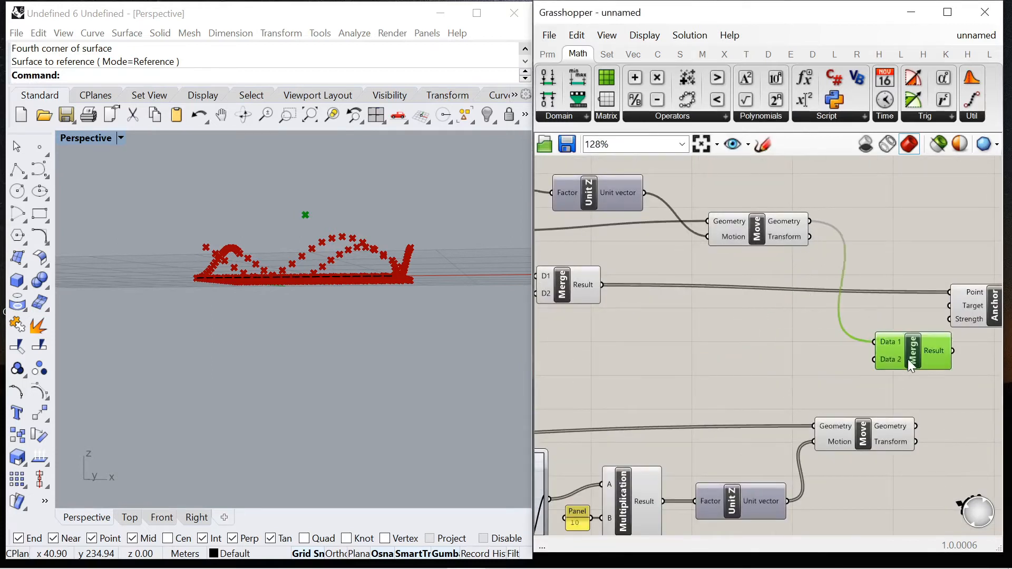
pyautogui.moveTo(916, 427); pyautogui.dragTo(883, 364)
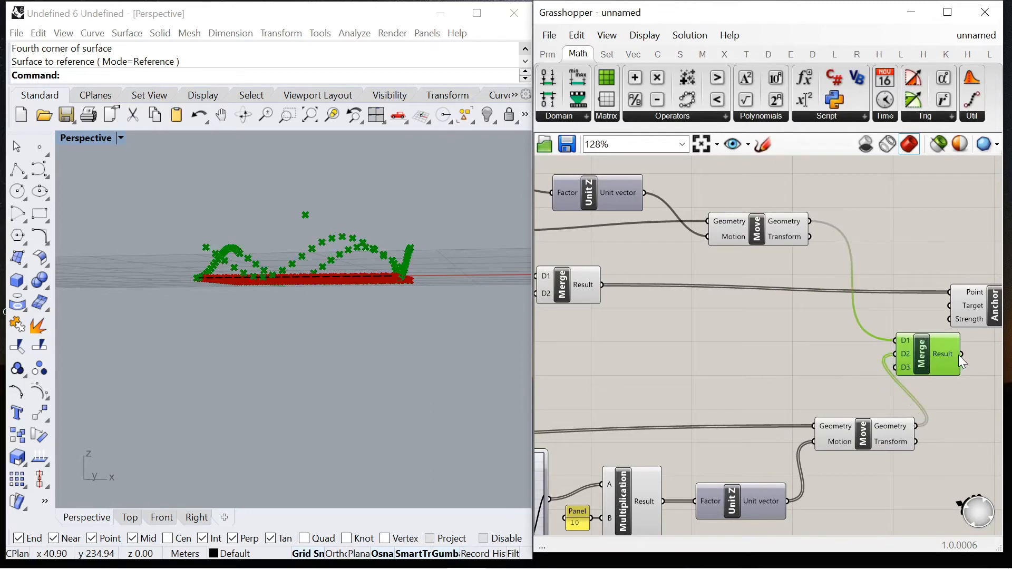
# Step: Connect the second Merge's Result to Anchor's Target input and move Anchor farther from Merge
pyautogui.scroll(-4, 933, 329)
pyautogui.scroll(3, 929, 322)
pyautogui.moveTo(797, 371); pyautogui.dragTo(879, 376)
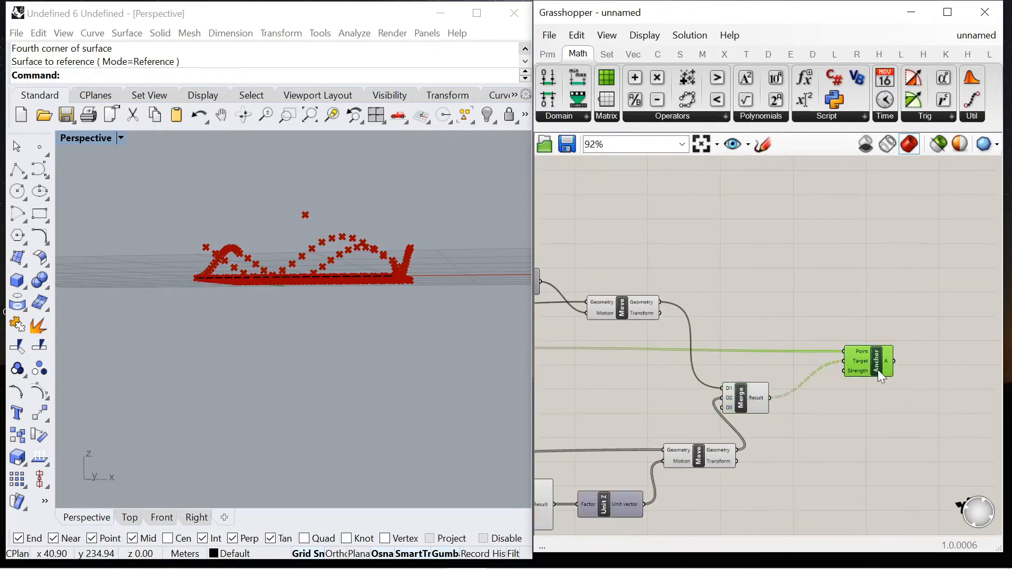
# Step: Flatten the Geometry outputs of both Move components and shift the second Merge closer to Anchor
pyautogui.rightClick(632, 304)
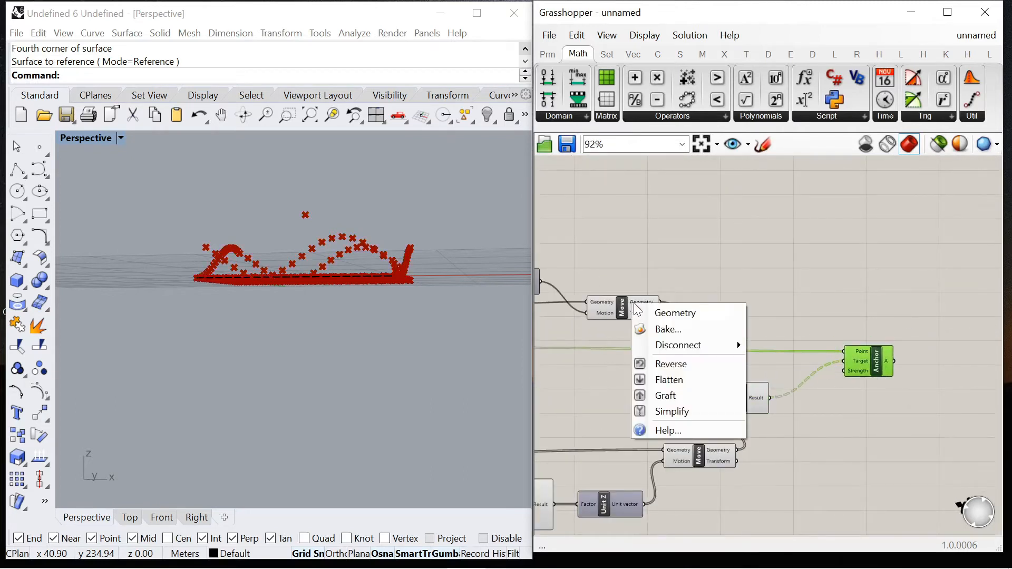
pyautogui.click(668, 378)
pyautogui.scroll(2, 706, 465)
pyautogui.rightClick(720, 442)
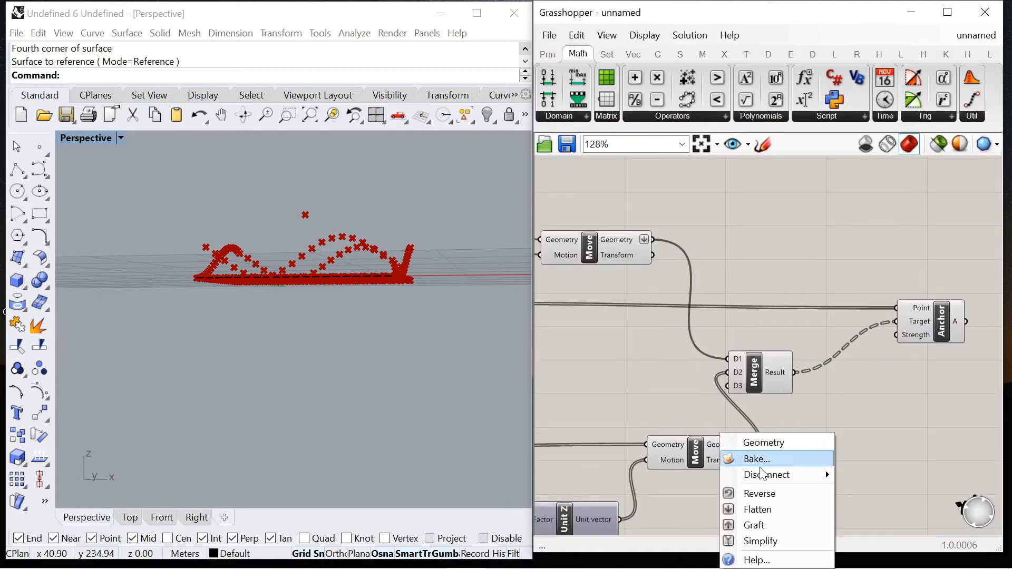
pyautogui.click(747, 509)
pyautogui.moveTo(764, 382); pyautogui.dragTo(815, 375)
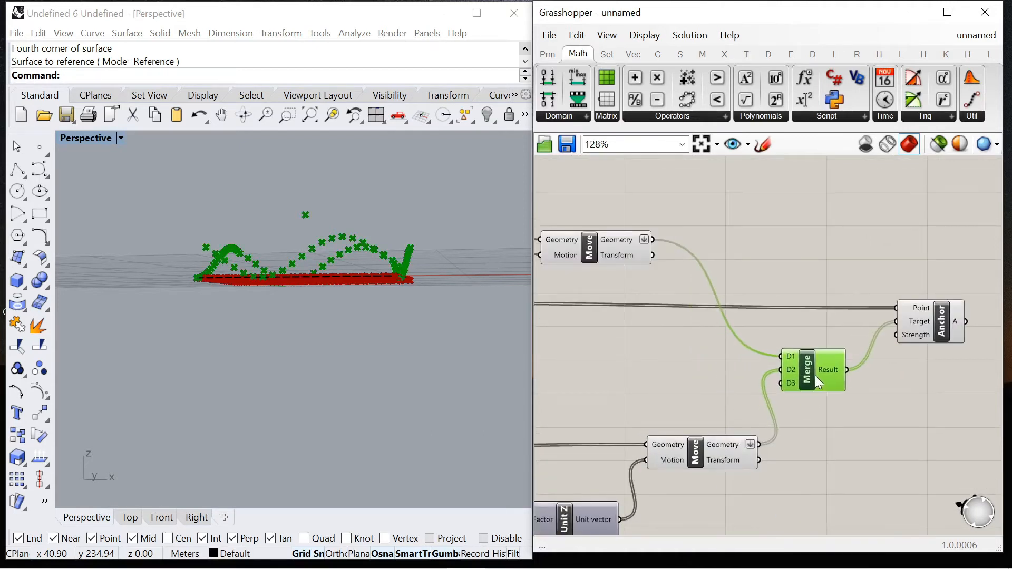
# Step: Reposition BouncySolver beyond Anchor and add Anchor's output to its GoalObjects input alongside the existing goals
pyautogui.scroll(-6, 827, 368)
pyautogui.moveTo(720, 319); pyautogui.dragTo(954, 327)
pyautogui.scroll(5, 943, 332)
pyautogui.moveTo(827, 482); pyautogui.dragTo(939, 262)
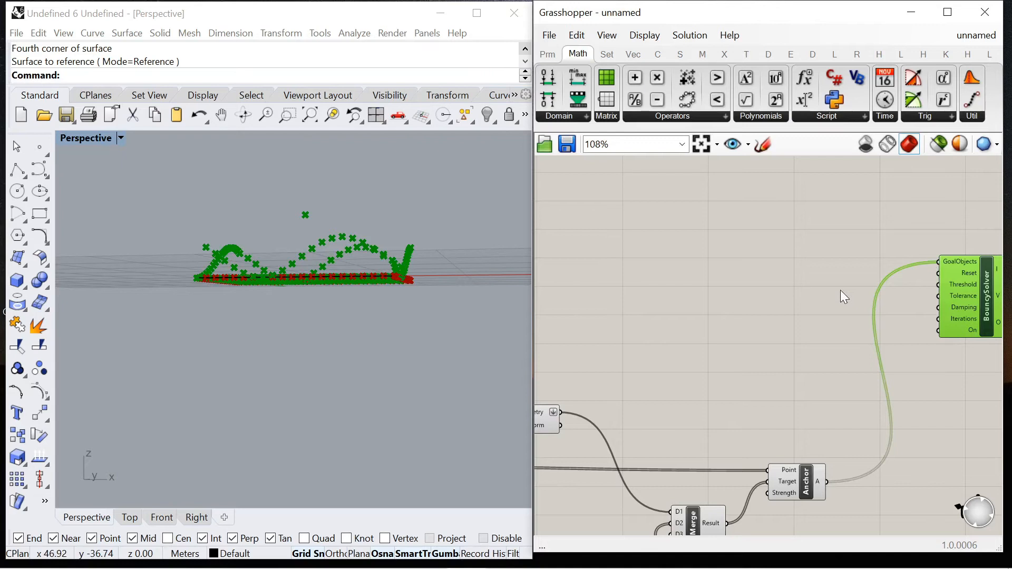
pyautogui.hotkey('ctrl', 'z')
pyautogui.moveTo(827, 481); pyautogui.dragTo(939, 261)
pyautogui.moveTo(455, 286); pyautogui.dragTo(203, 311, button='right')
pyautogui.scroll(-4, 717, 308)
pyautogui.scroll(6, 833, 319)
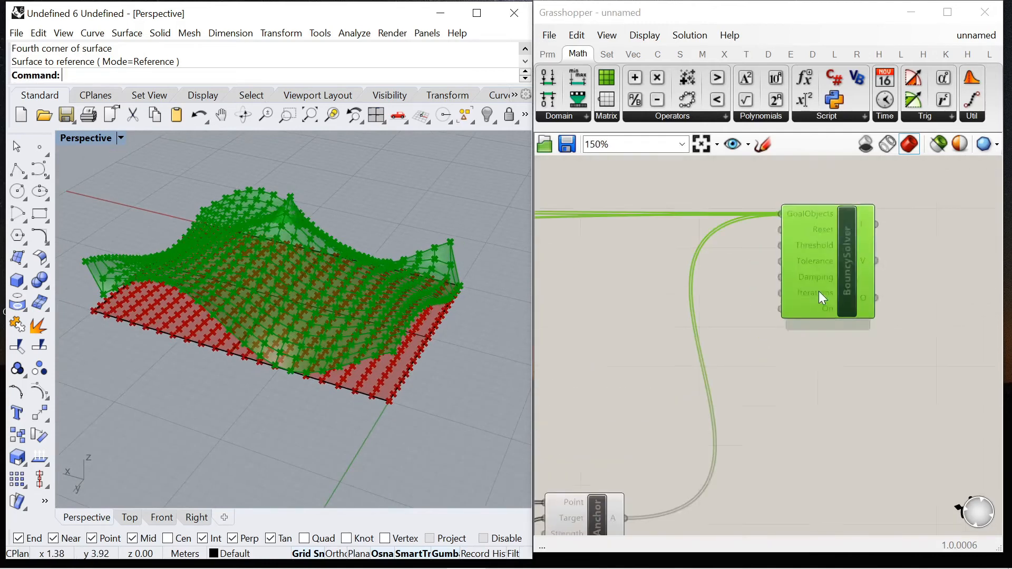
# Step: Add a Boolean Toggle, connect it to BouncySolver's Reset input, and switch it to True and back to False
pyautogui.doubleClick(770, 347)
pyautogui.write('bo')
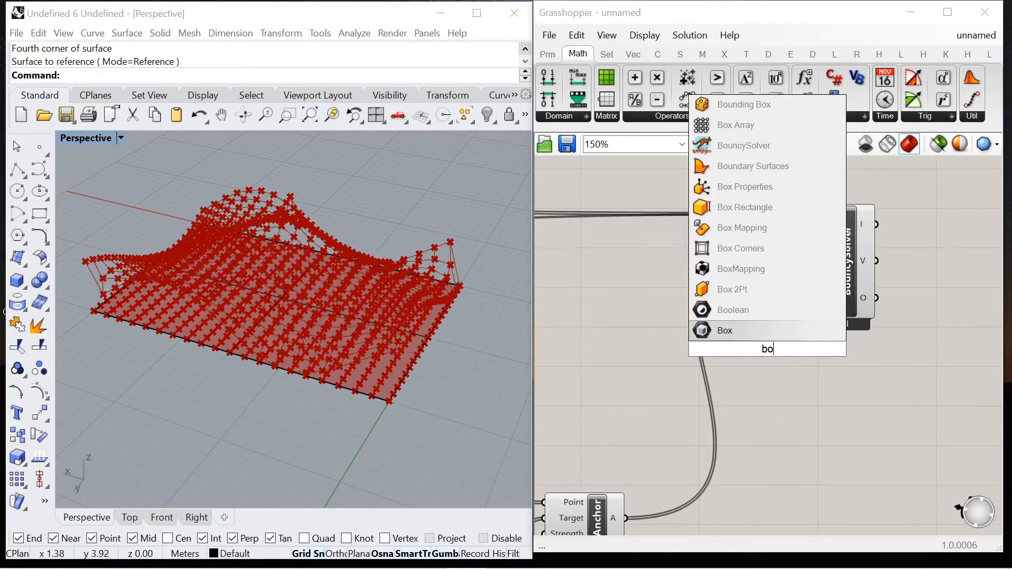
pyautogui.write('olean')
pyautogui.click(754, 310)
pyautogui.moveTo(826, 349); pyautogui.dragTo(781, 229)
pyautogui.moveTo(750, 352); pyautogui.dragTo(603, 236)
pyautogui.doubleClick(653, 238)
pyautogui.doubleClick(652, 239)
pyautogui.moveTo(401, 343); pyautogui.dragTo(373, 307, button='right')
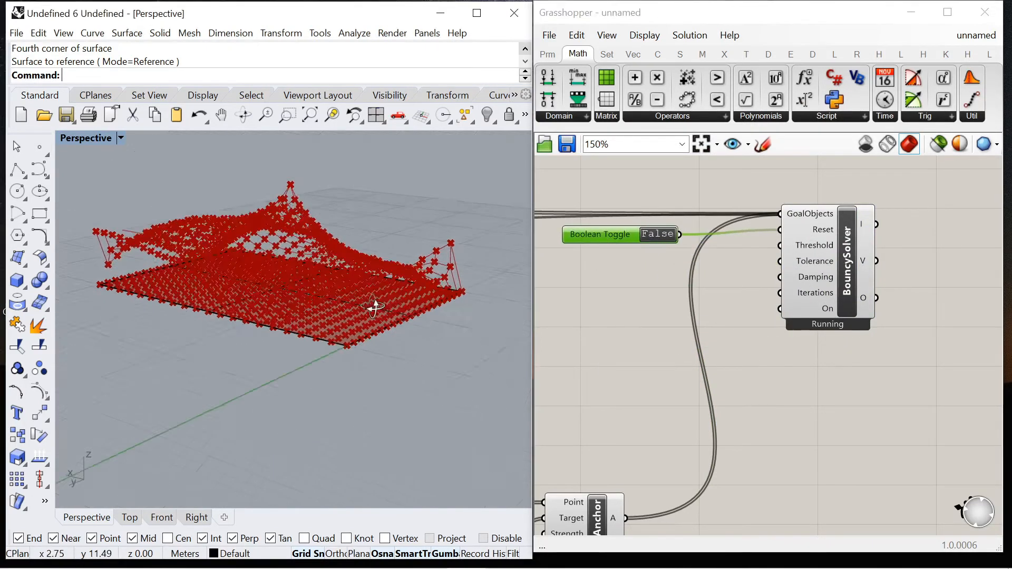
# Step: Turn off the preview of all components upstream of BouncySolver
pyautogui.scroll(-6, 935, 324)
pyautogui.moveTo(916, 423); pyautogui.dragTo(728, 295)
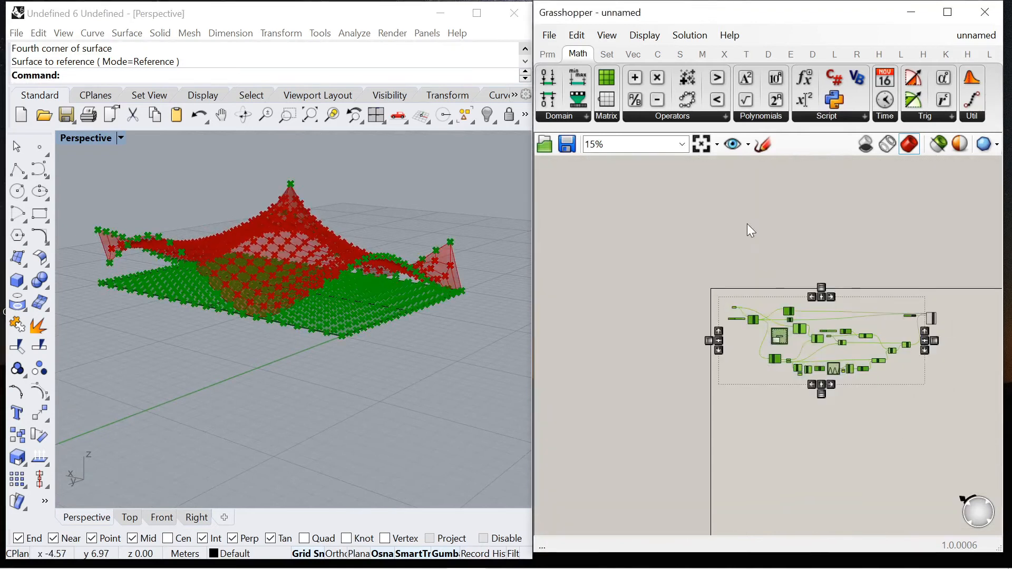
pyautogui.rightClick(747, 223)
pyautogui.click(815, 245)
pyautogui.click(815, 245)
pyautogui.moveTo(362, 270); pyautogui.dragTo(181, 330, button='right')
pyautogui.scroll(1, 726, 305)
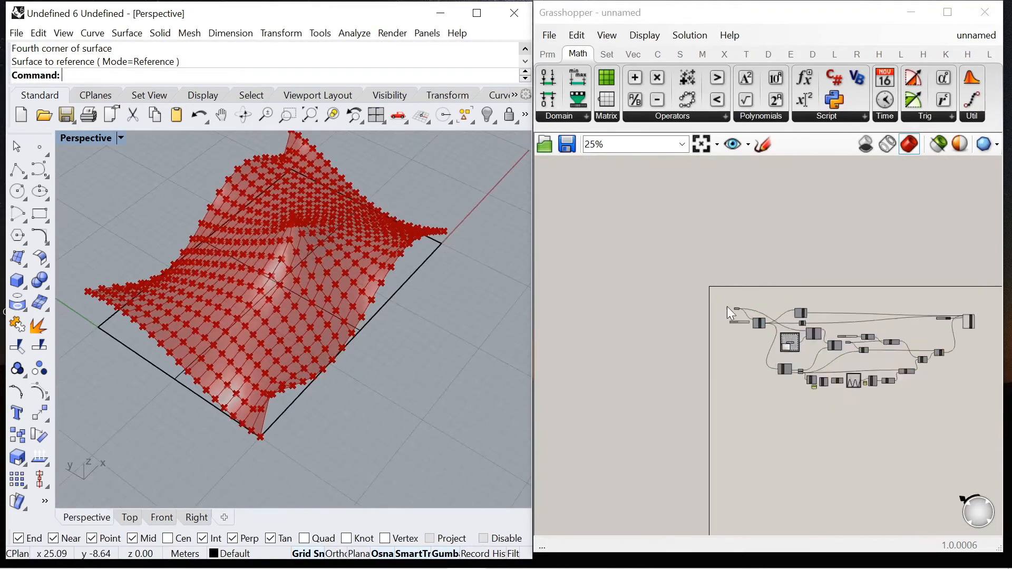
# Step: Internalise the Surface parameter's data and delete the original surface in the Rhino viewport
pyautogui.scroll(8, 726, 306)
pyautogui.rightClick(764, 294)
pyautogui.click(823, 457)
pyautogui.click(380, 311)
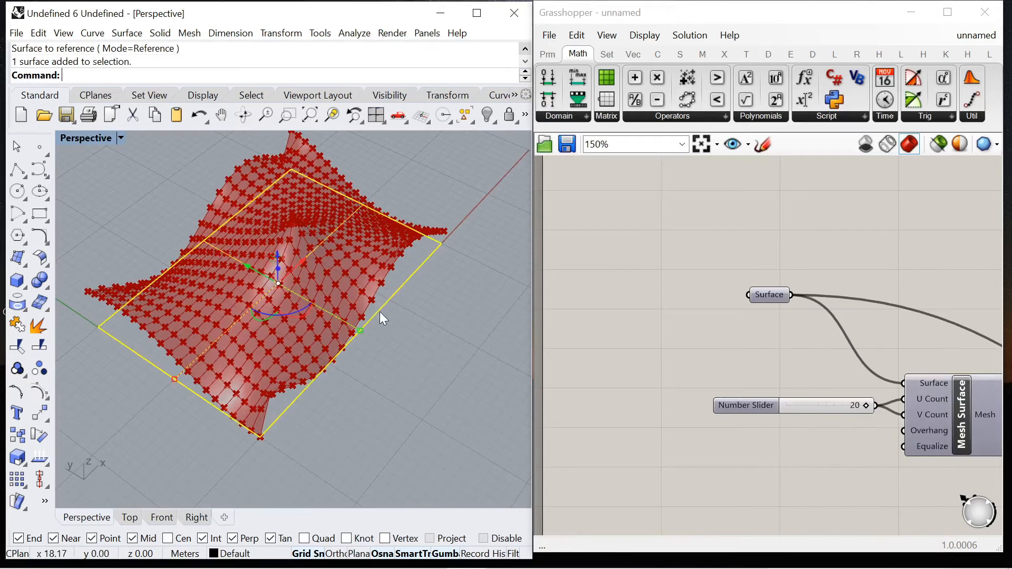
pyautogui.press('Delete')
pyautogui.moveTo(377, 311); pyautogui.dragTo(94, 260, button='right')
# Step: Try interior anchor positions with the two-dimensional slider at 0.55 ; 0.75, 0.52 ; 0.55, and 0.61 ; 0.46
pyautogui.scroll(-4, 704, 238)
pyautogui.scroll(2, 754, 330)
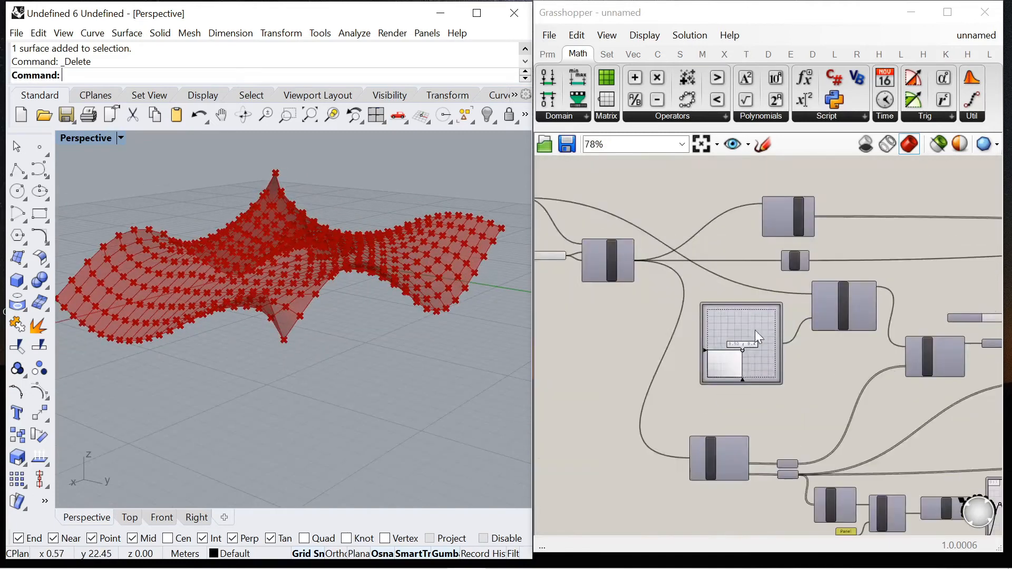
pyautogui.scroll(4, 755, 330)
pyautogui.moveTo(734, 368); pyautogui.dragTo(739, 313)
pyautogui.moveTo(411, 337); pyautogui.dragTo(447, 353, button='right')
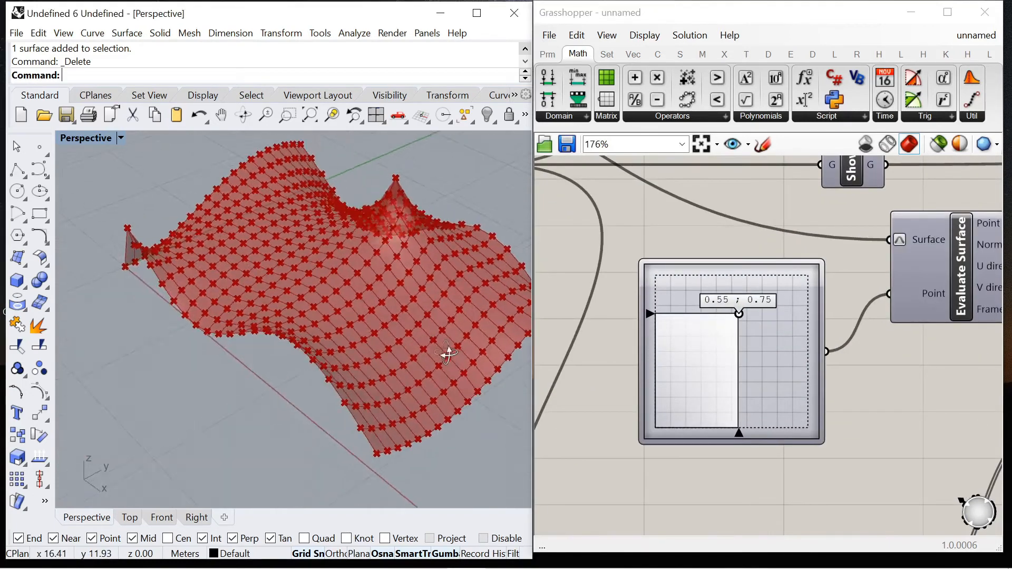
pyautogui.moveTo(739, 313); pyautogui.dragTo(735, 343)
pyautogui.moveTo(282, 284); pyautogui.dragTo(100, 253, button='right')
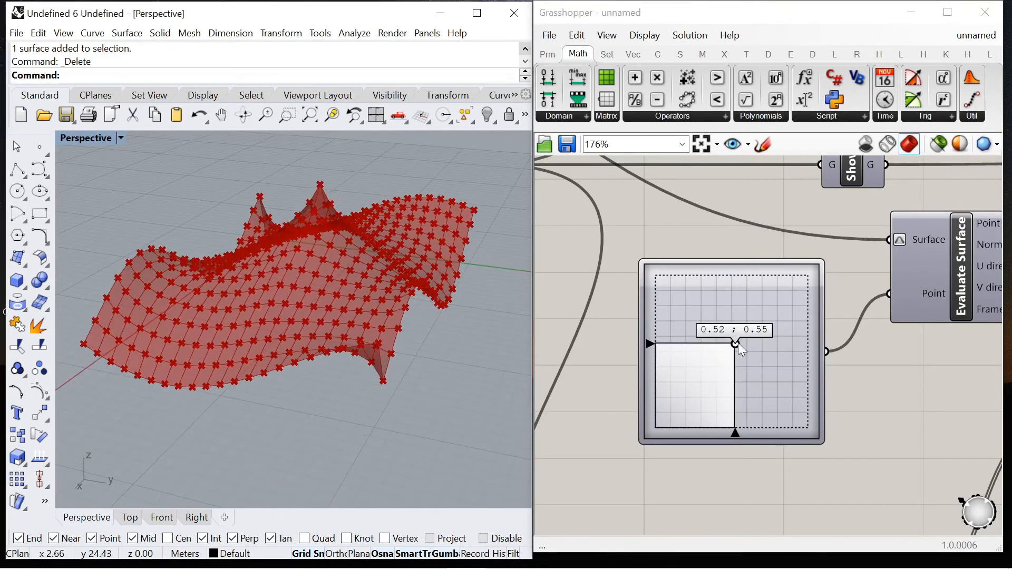
pyautogui.moveTo(738, 343); pyautogui.dragTo(749, 357)
pyautogui.moveTo(296, 377); pyautogui.dragTo(465, 340, button='right')
# Step: Fine-tune the Graph Mapper's sine curve to a peak of about half the graph height with roughly 2.5 waves
pyautogui.scroll(-10, 752, 264)
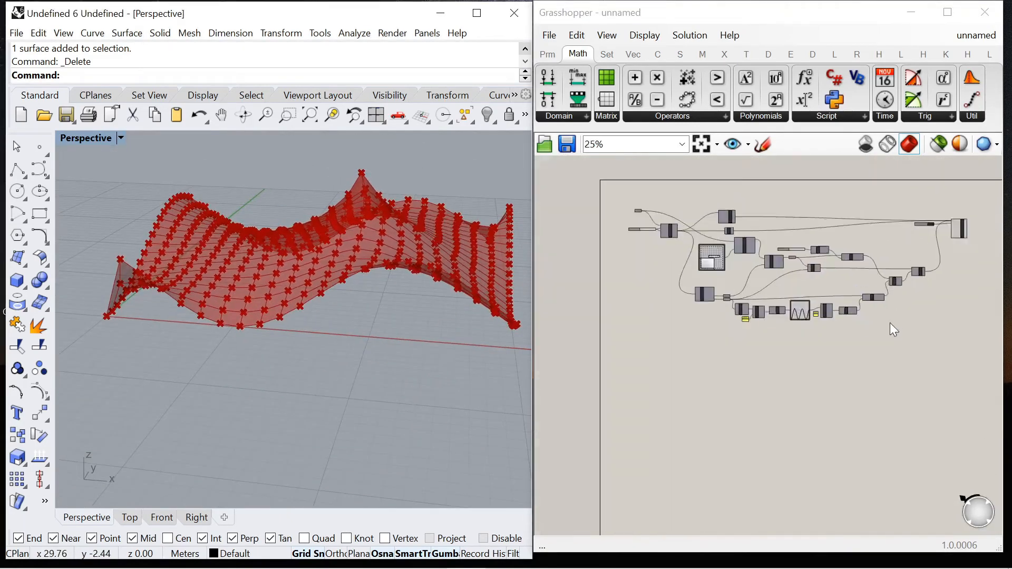
pyautogui.scroll(11, 817, 314)
pyautogui.moveTo(597, 350); pyautogui.dragTo(589, 317)
pyautogui.moveTo(345, 300); pyautogui.dragTo(371, 296, button='right')
pyautogui.moveTo(586, 311); pyautogui.dragTo(579, 307)
pyautogui.moveTo(388, 296); pyautogui.dragTo(360, 299, button='right')
pyautogui.moveTo(585, 307)
pyautogui.mouseDown()
pyautogui.moveTo(605, 308)
pyautogui.moveTo(588, 306)
pyautogui.mouseUp()
pyautogui.moveTo(403, 311)
pyautogui.mouseDown(button='right')
pyautogui.moveTo(73, 327)
pyautogui.moveTo(253, 300)
pyautogui.moveTo(419, 309)
pyautogui.mouseUp(button='right')
pyautogui.moveTo(594, 308); pyautogui.dragTo(593, 299)
pyautogui.moveTo(514, 279); pyautogui.dragTo(69, 303, button='right')
pyautogui.moveTo(594, 300); pyautogui.dragTo(595, 297)
pyautogui.moveTo(422, 274); pyautogui.dragTo(476, 310, button='right')
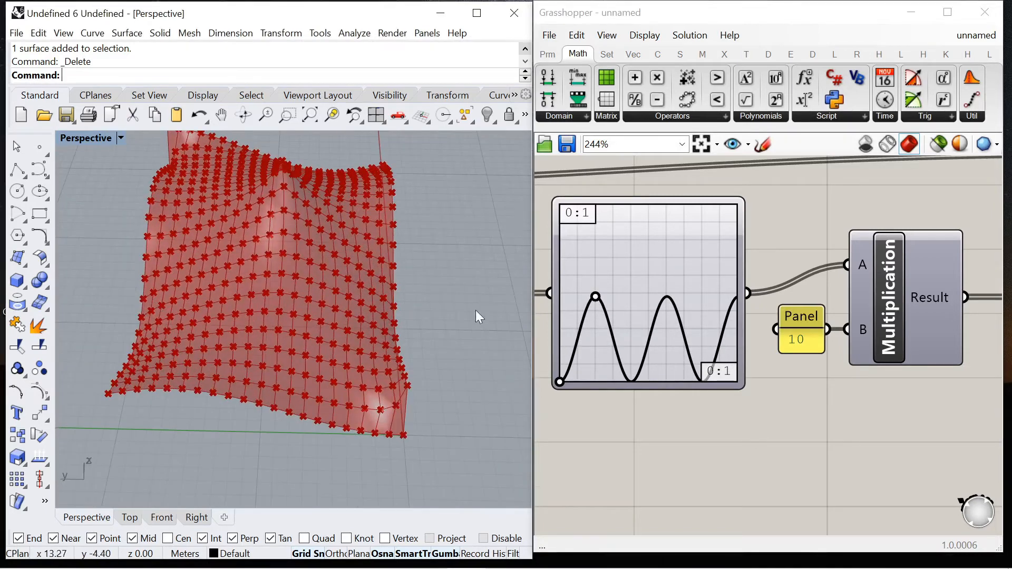
# Step: Move the interior anchor to a much smaller first coordinate and a slightly smaller second one on the two-dimensional slider
pyautogui.scroll(-4, 660, 207)
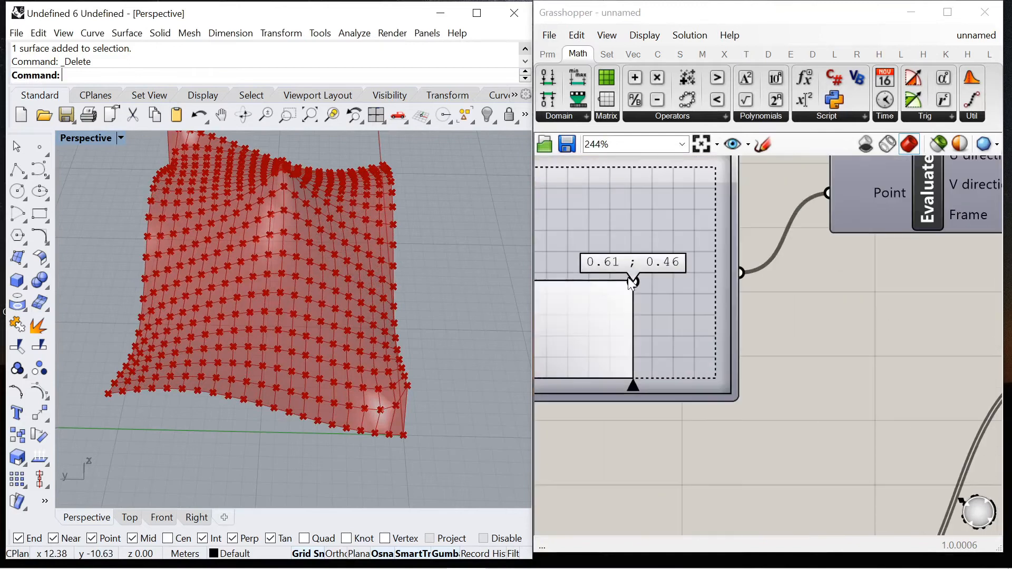
pyautogui.moveTo(632, 280); pyautogui.dragTo(564, 289)
pyautogui.scroll(-10, 769, 343)
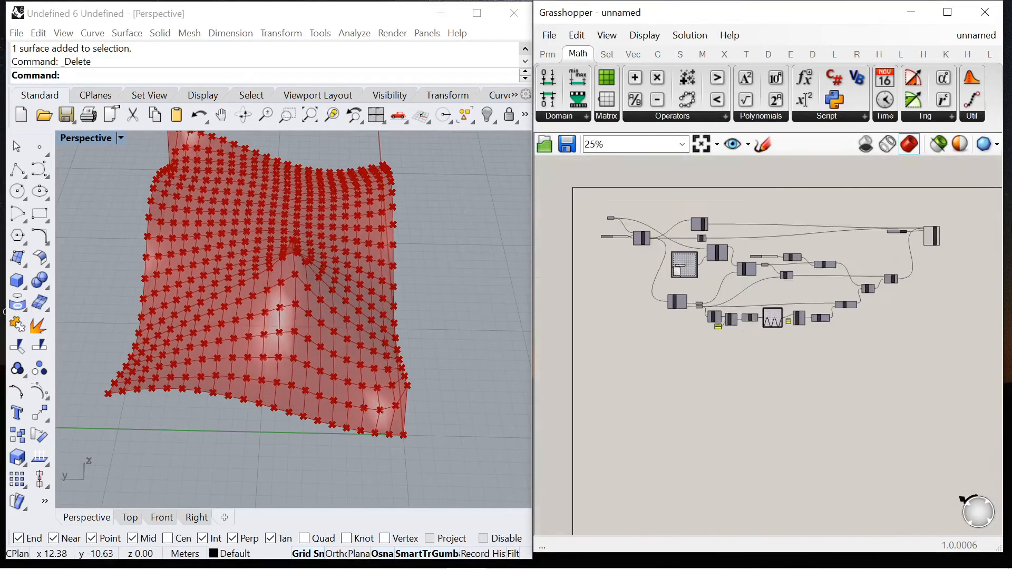
# Step: Add a List Item component beside BouncySolver and connect the solver's O output to its List input
pyautogui.scroll(9, 887, 258)
pyautogui.doubleClick(888, 259)
pyautogui.write('list item')
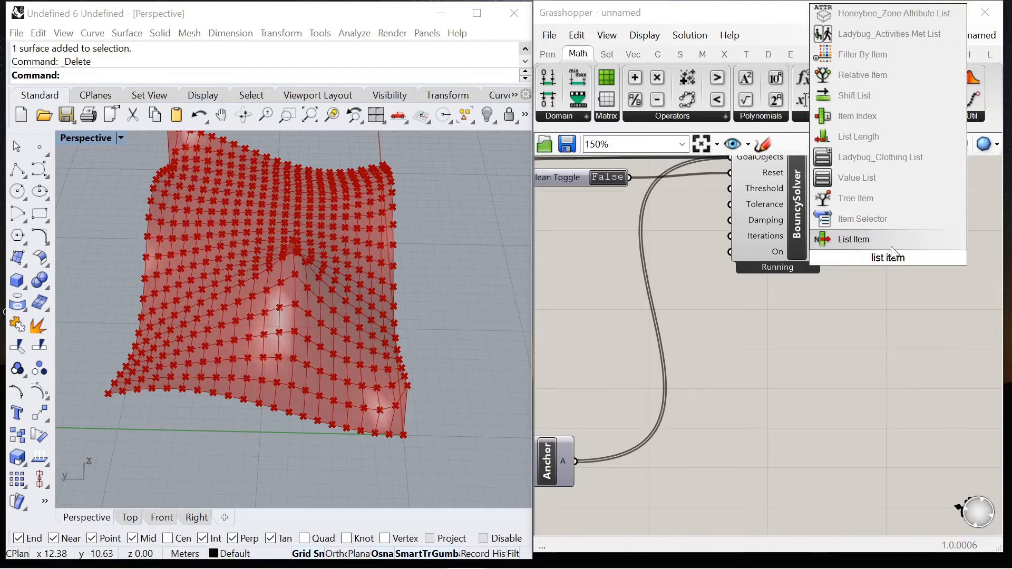
pyautogui.press('Return')
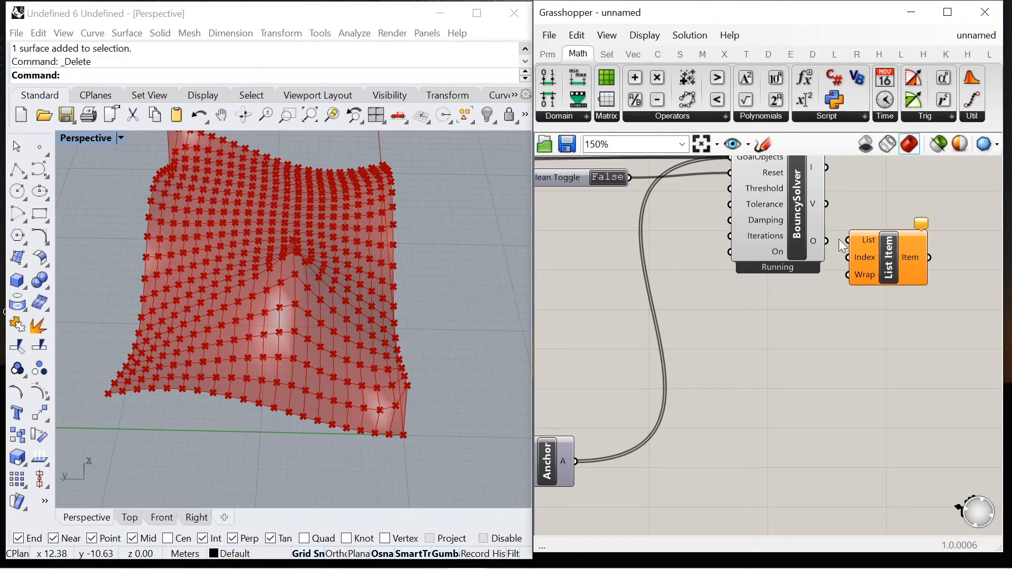
pyautogui.click(859, 246)
pyautogui.scroll(-6, 741, 326)
pyautogui.scroll(5, 897, 286)
pyautogui.click(897, 285)
pyautogui.click(662, 335)
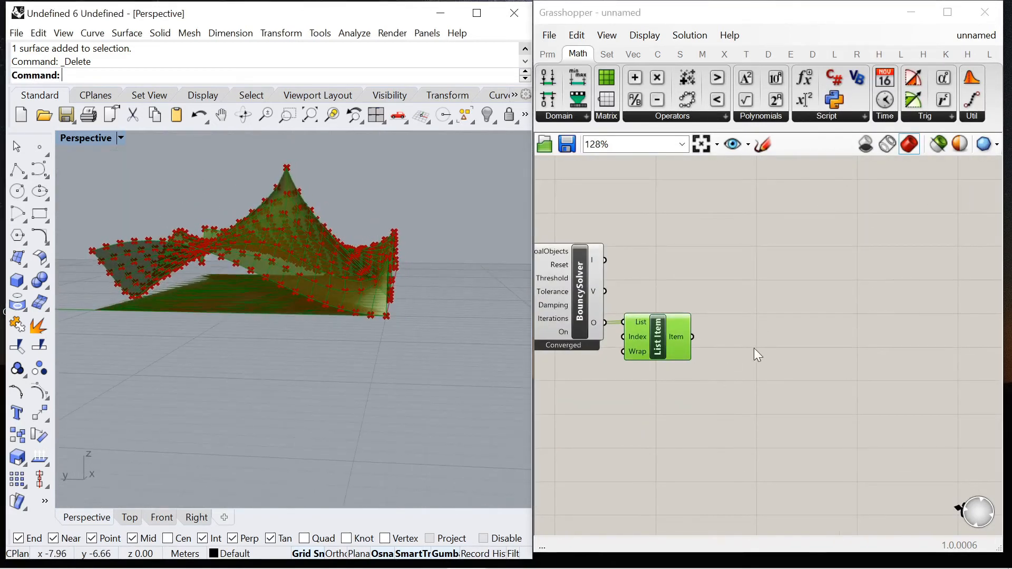
# Step: Add a Mesh parameter after the List Item component and connect the Item output to it
pyautogui.doubleClick(754, 348)
pyautogui.write('mesh')
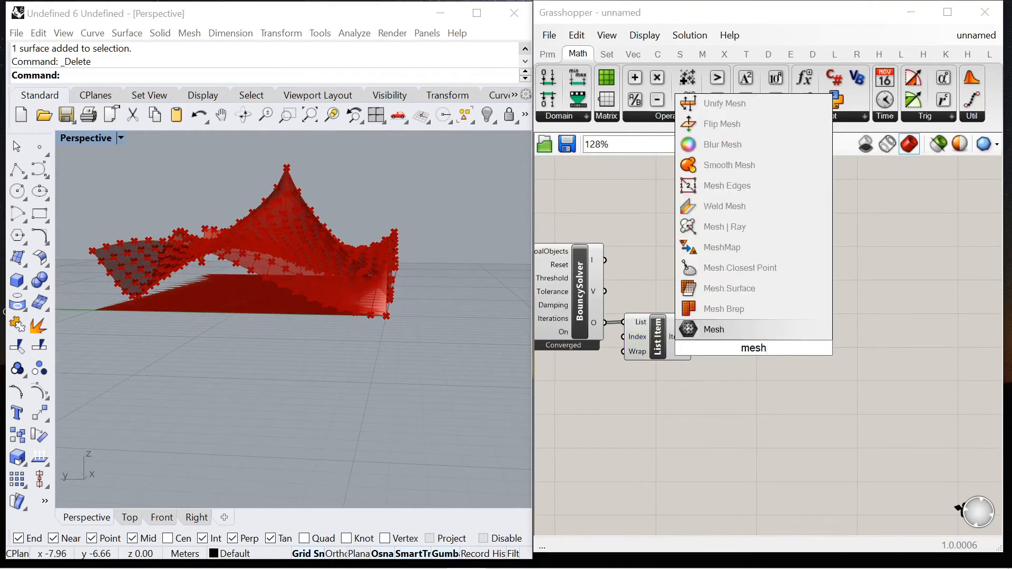
pyautogui.press('Return')
# Step: Turn off the preview of the BouncySolver and List Item components
pyautogui.click(593, 286)
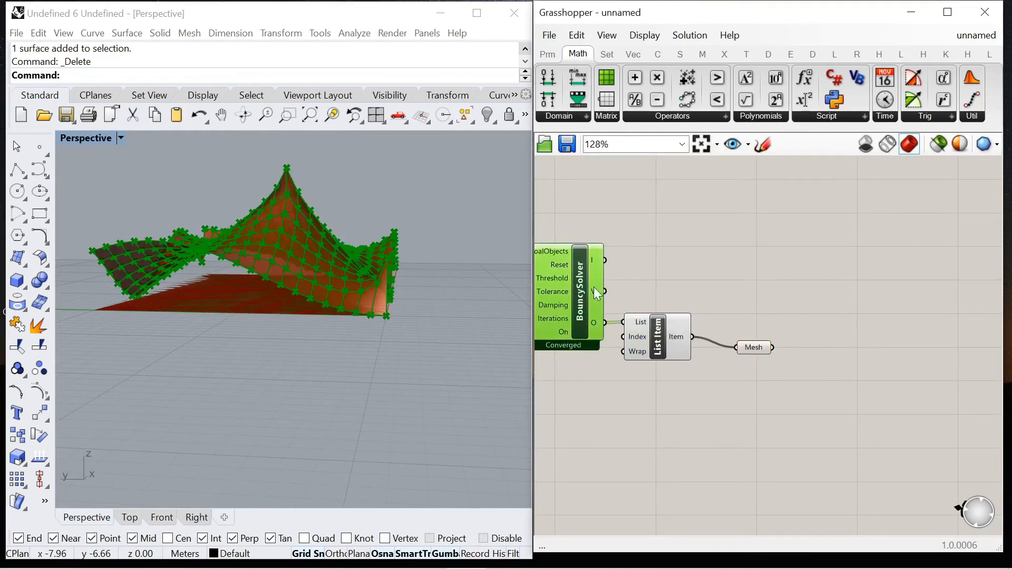
pyautogui.rightClick(662, 193)
pyautogui.click(696, 216)
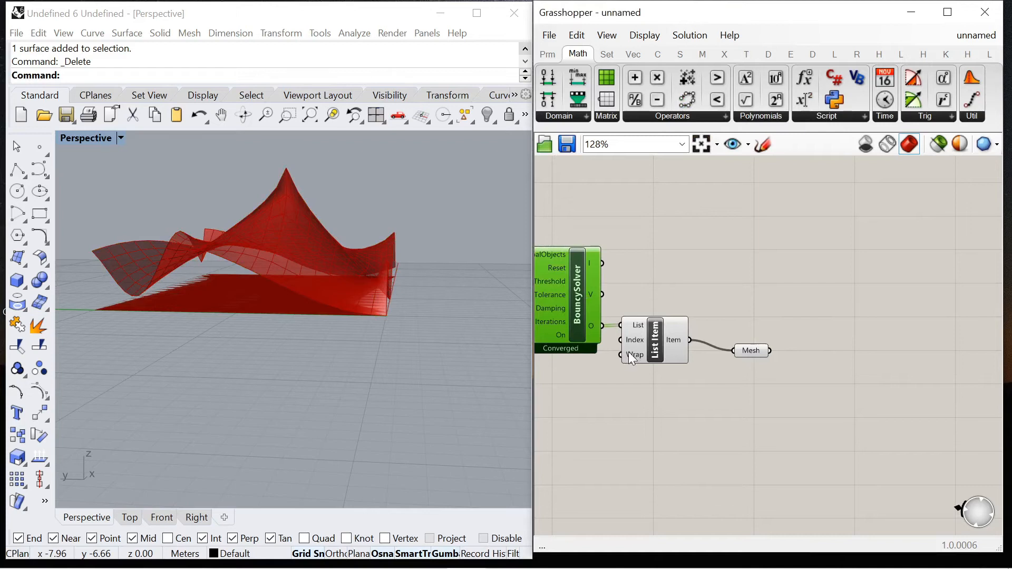
pyautogui.click(662, 340)
pyautogui.rightClick(677, 217)
pyautogui.click(726, 237)
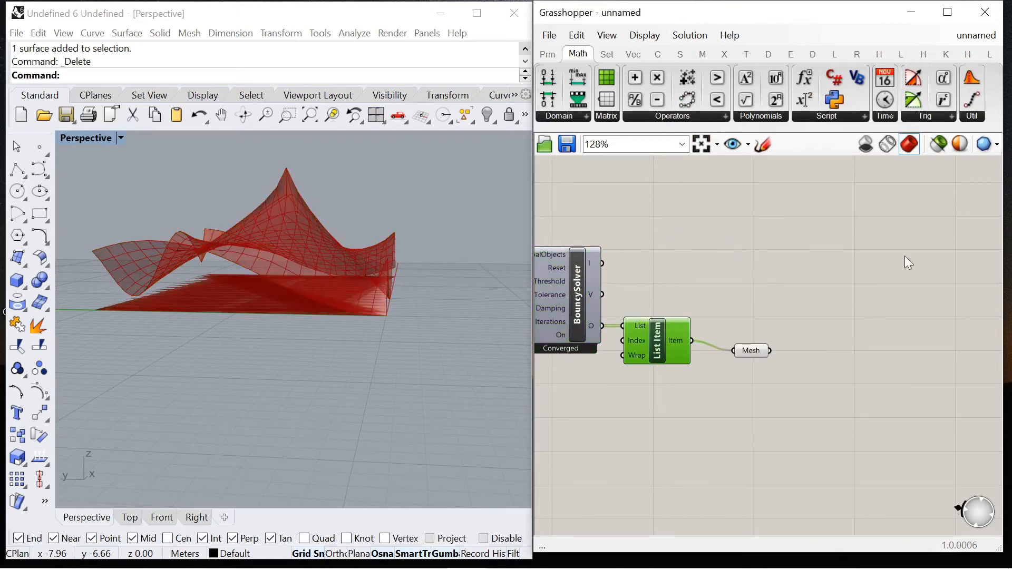
# Step: Flatten the List input of the List Item component that feeds the Mesh parameter
pyautogui.moveTo(743, 359); pyautogui.dragTo(786, 321, button='right')
pyautogui.click(787, 317)
pyautogui.scroll(3, 692, 301)
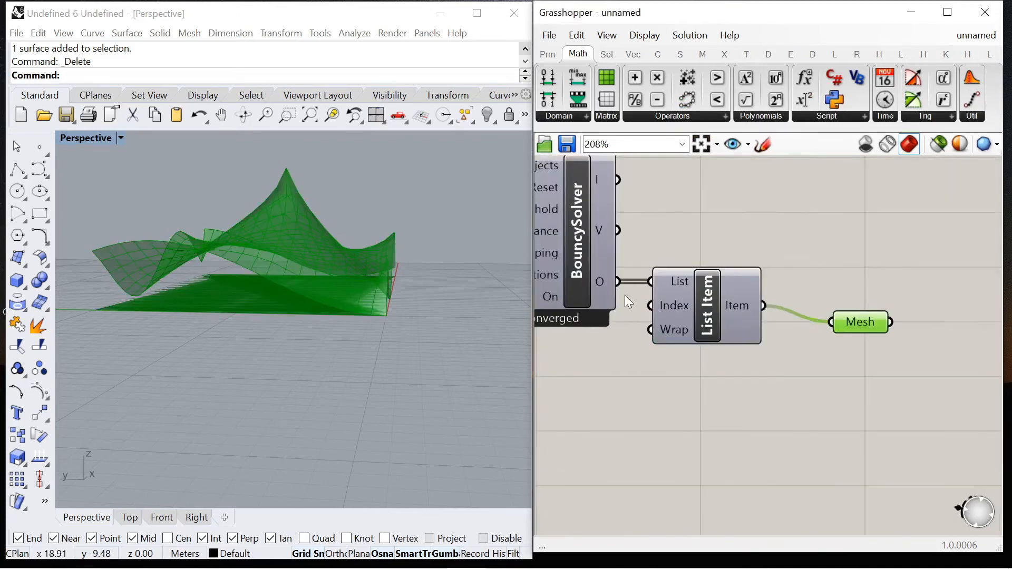
pyautogui.moveTo(602, 279)
pyautogui.click(699, 306)
pyautogui.click(852, 323)
pyautogui.click(701, 351)
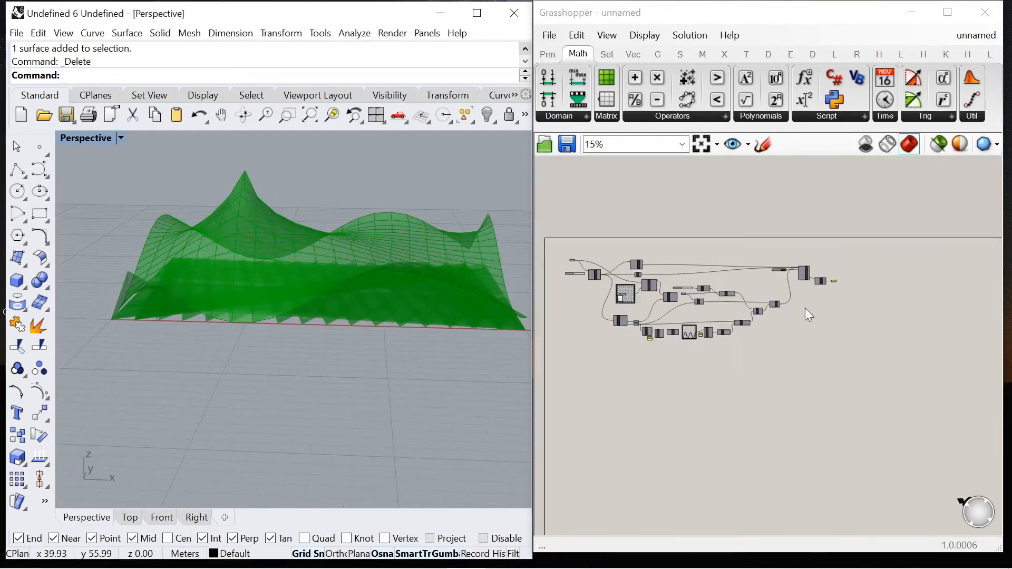
pyautogui.scroll(-3, 744, 340)
pyautogui.scroll(5, 744, 337)
pyautogui.moveTo(649, 401)
pyautogui.mouseDown()
pyautogui.moveTo(650, 382)
pyautogui.moveTo(632, 407)
pyautogui.moveTo(623, 385)
pyautogui.moveTo(619, 406)
pyautogui.moveTo(612, 390)
pyautogui.moveTo(643, 401)
pyautogui.mouseUp()
pyautogui.moveTo(342, 327); pyautogui.dragTo(163, 349, button='right')
pyautogui.scroll(-6, 735, 242)
pyautogui.scroll(6, 827, 210)
pyautogui.scroll(-1, 814, 212)
# Step: Add a Custom Preview component and connect the Mesh parameter to its Geometry input
pyautogui.doubleClick(709, 242)
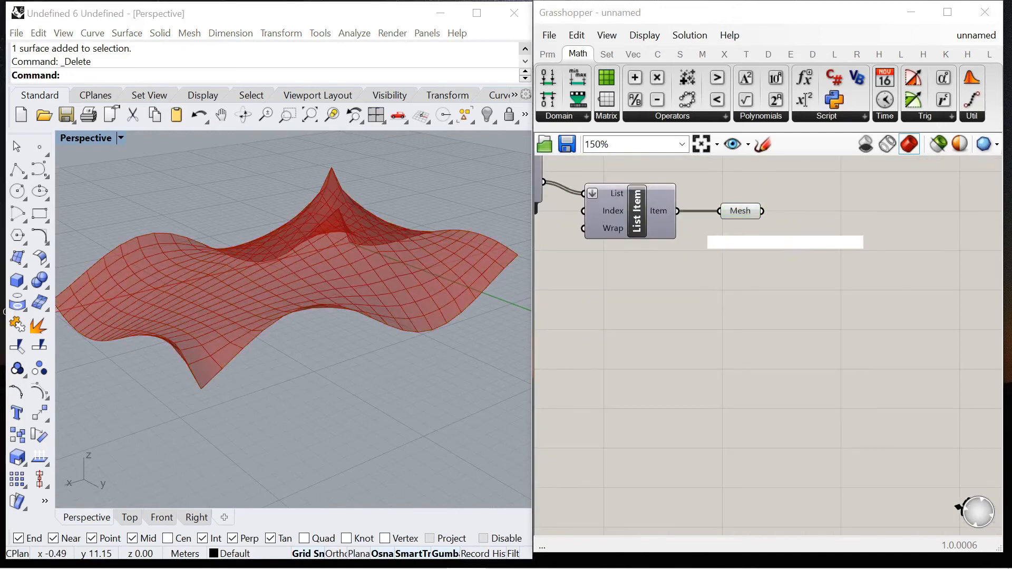
pyautogui.write('preview')
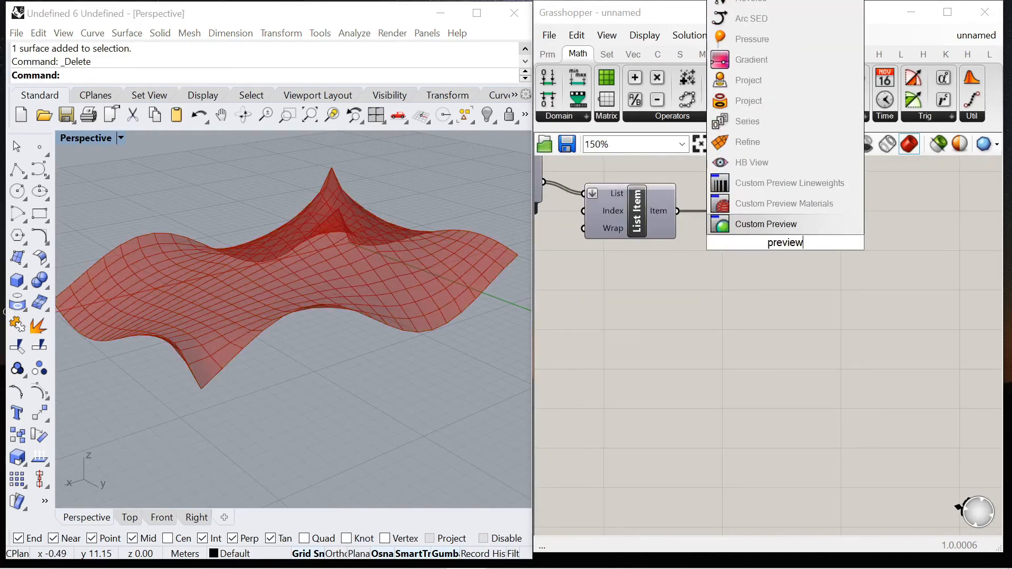
pyautogui.click(760, 227)
pyautogui.moveTo(763, 211); pyautogui.dragTo(809, 224)
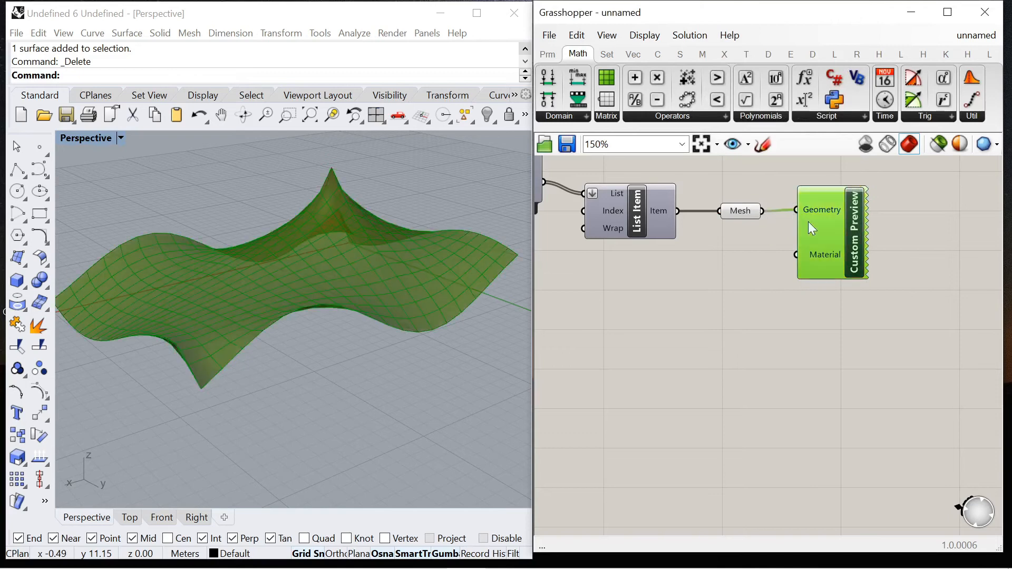
# Step: Add a Colour Swatch and connect it to the Custom Preview's Material input
pyautogui.doubleClick(769, 282)
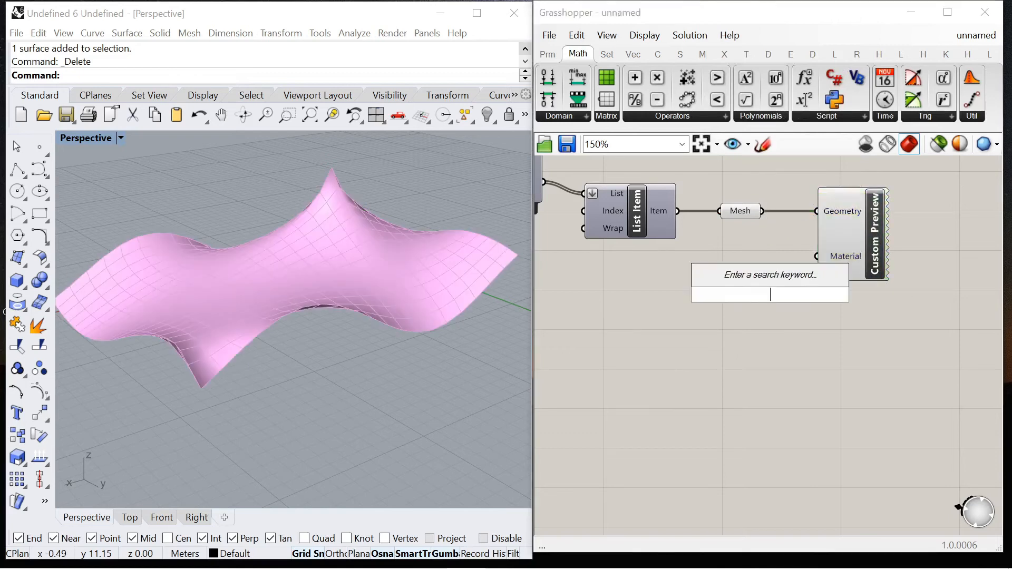
pyautogui.write('Swatch')
pyautogui.press('Return')
pyautogui.moveTo(820, 295); pyautogui.dragTo(816, 256)
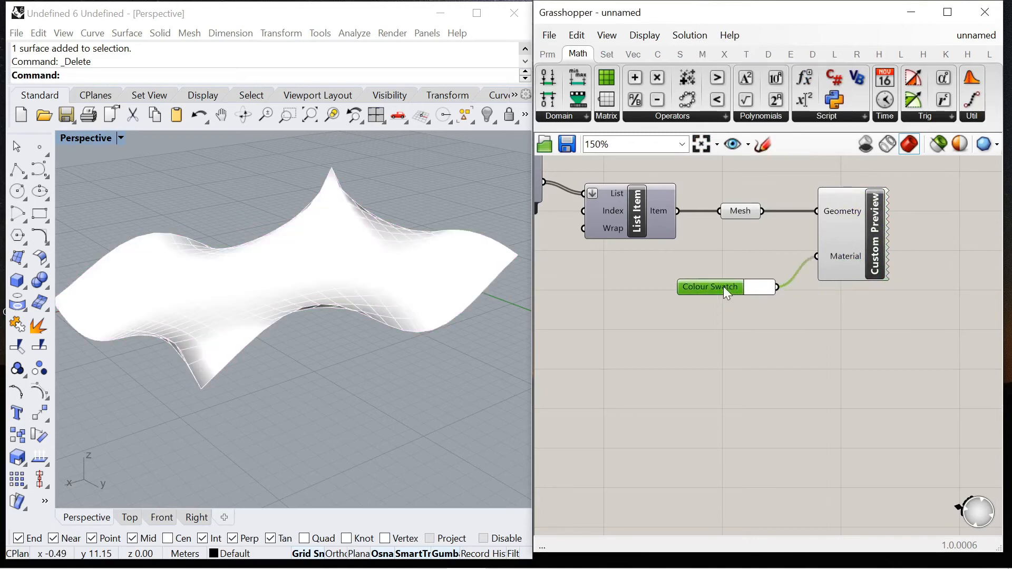
# Step: Change the Colour Swatch to a bright yellow-green at a hue of about 68°
pyautogui.click(757, 291)
pyautogui.moveTo(872, 440); pyautogui.dragTo(887, 438)
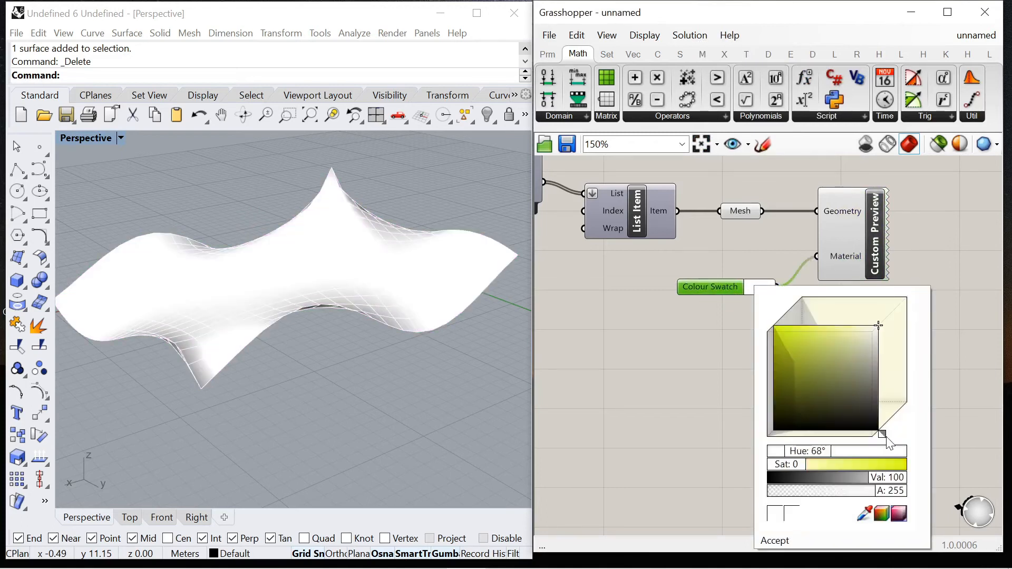
pyautogui.moveTo(881, 342)
pyautogui.mouseDown()
pyautogui.moveTo(774, 349)
pyautogui.moveTo(805, 338)
pyautogui.moveTo(794, 337)
pyautogui.mouseUp()
pyautogui.click(704, 359)
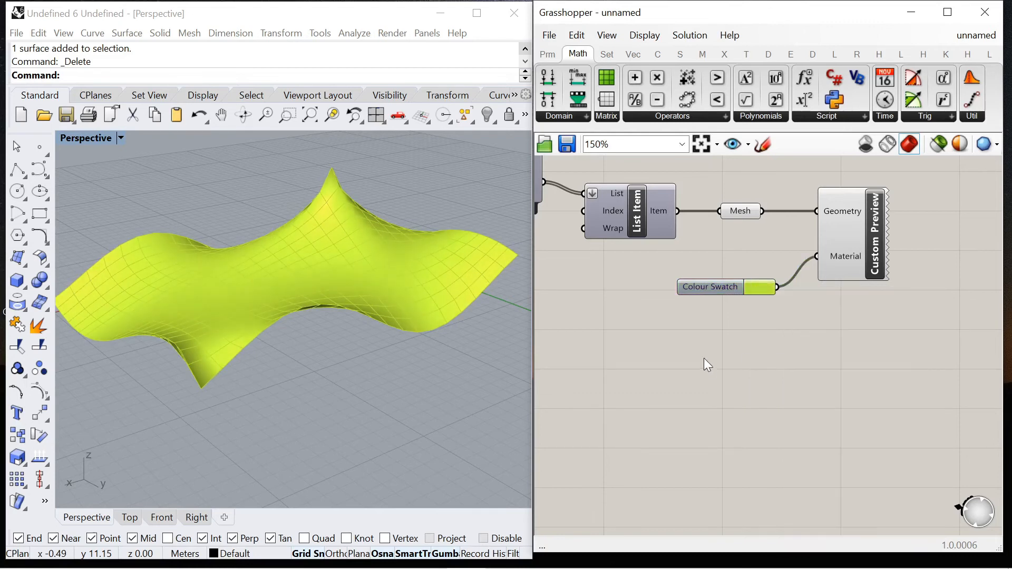
# Step: Turn off the Mesh parameter's own preview so only the coloured Custom Preview displays the mesh
pyautogui.rightClick(752, 211)
pyautogui.click(776, 213)
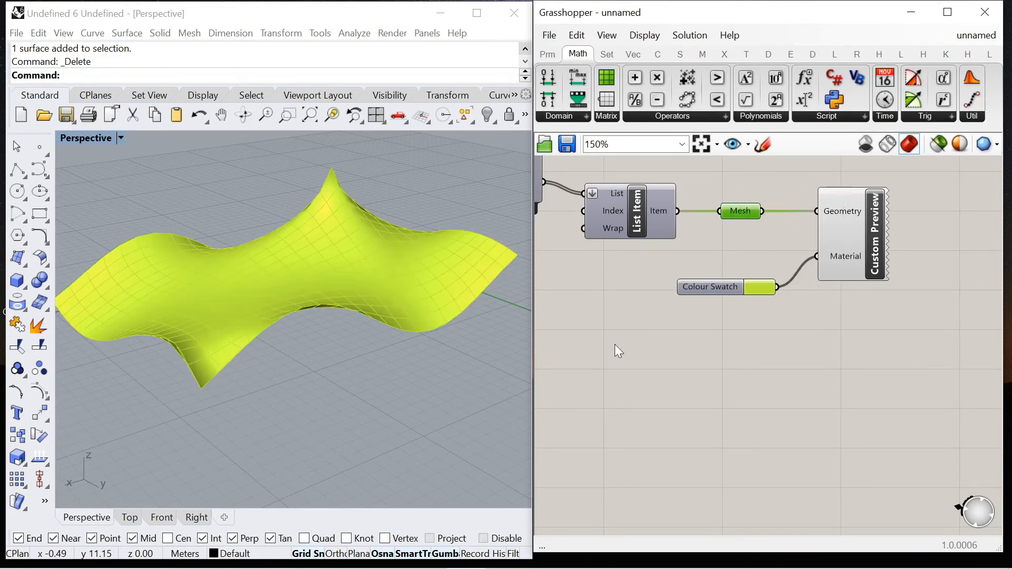
pyautogui.moveTo(314, 390); pyautogui.dragTo(300, 410, button='right')
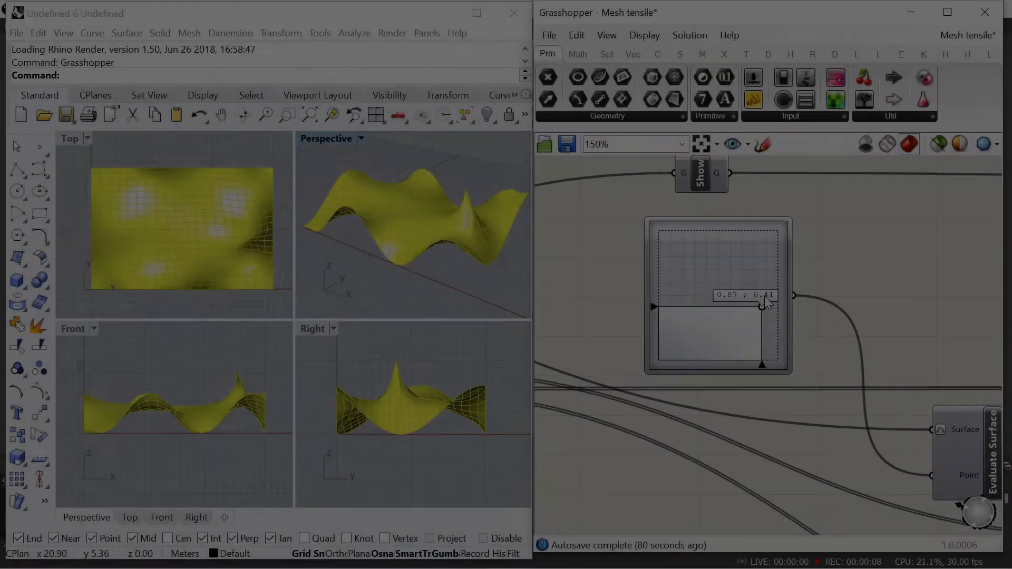
# Step: Move the interior anchor to 0.53 ; 0.51 and reshape the Graph Mapper's sine curve to about three waves at roughly 60% of the graph height
pyautogui.moveTo(764, 298); pyautogui.dragTo(728, 296)
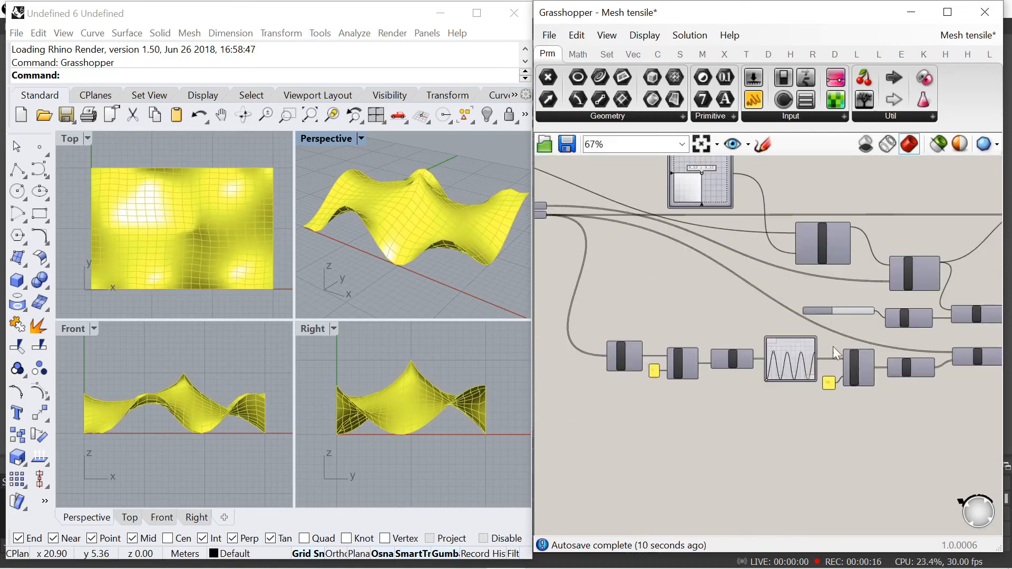
pyautogui.scroll(5, 754, 343)
pyautogui.moveTo(756, 343)
pyautogui.mouseDown()
pyautogui.moveTo(748, 352)
pyautogui.moveTo(761, 339)
pyautogui.moveTo(743, 331)
pyautogui.moveTo(755, 336)
pyautogui.moveTo(741, 370)
pyautogui.moveTo(759, 351)
pyautogui.moveTo(751, 348)
pyautogui.moveTo(768, 365)
pyautogui.moveTo(748, 343)
pyautogui.moveTo(754, 349)
pyautogui.moveTo(760, 331)
pyautogui.moveTo(739, 345)
pyautogui.mouseUp()
pyautogui.moveTo(724, 424); pyautogui.dragTo(732, 424)
pyautogui.moveTo(740, 346); pyautogui.dragTo(763, 347)
pyautogui.moveTo(733, 424); pyautogui.dragTo(738, 424)
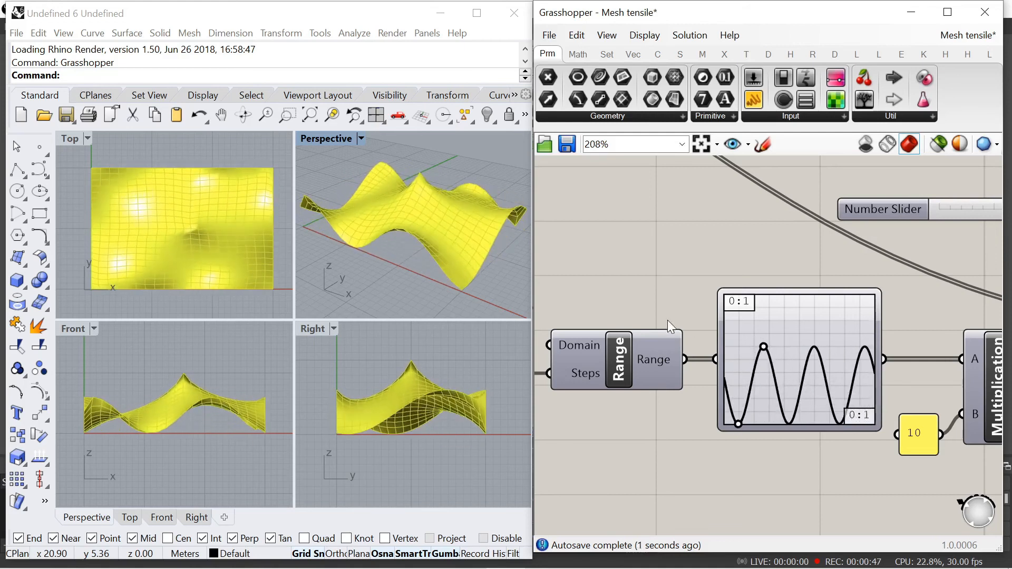
# Step: Adjust the interior anchor's height with its number slider, trying 7 and settling on a slightly higher value
pyautogui.scroll(-5, 745, 298)
pyautogui.scroll(6, 889, 267)
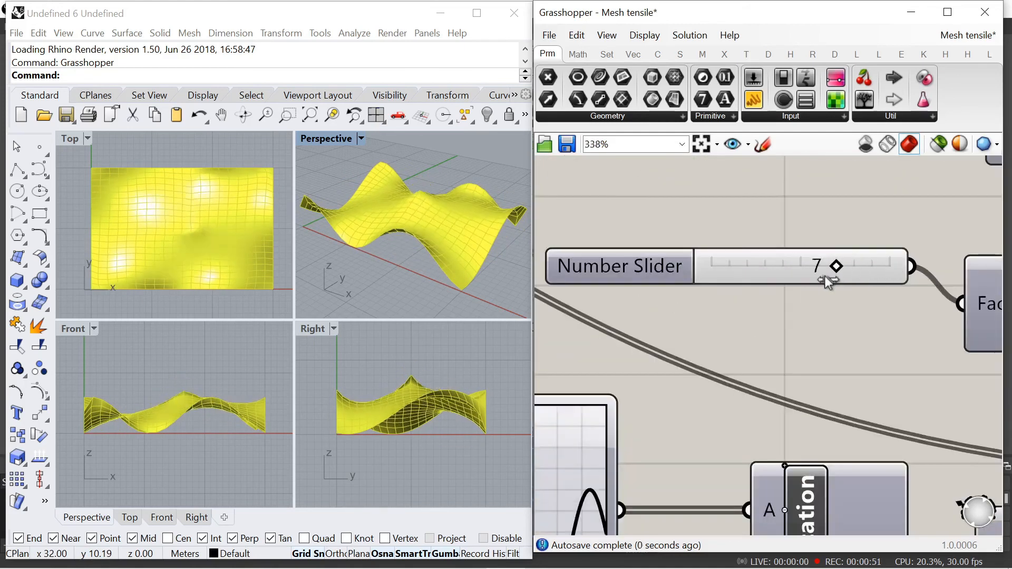
pyautogui.moveTo(836, 276); pyautogui.dragTo(873, 269)
# Step: Set the LengthFactor slider of the EdgeLengths goal to 0.9
pyautogui.scroll(-10, 797, 349)
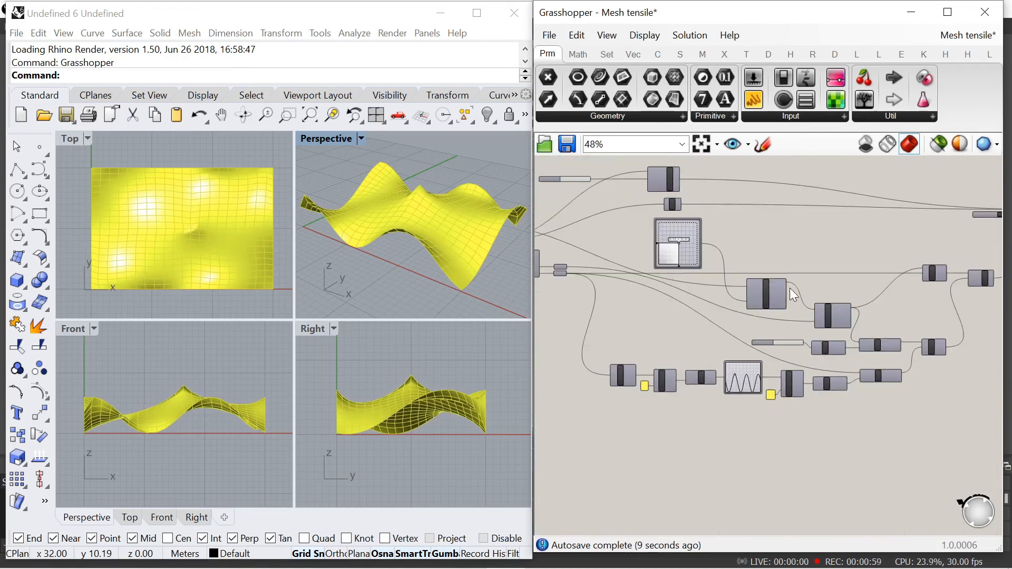
pyautogui.scroll(5, 579, 184)
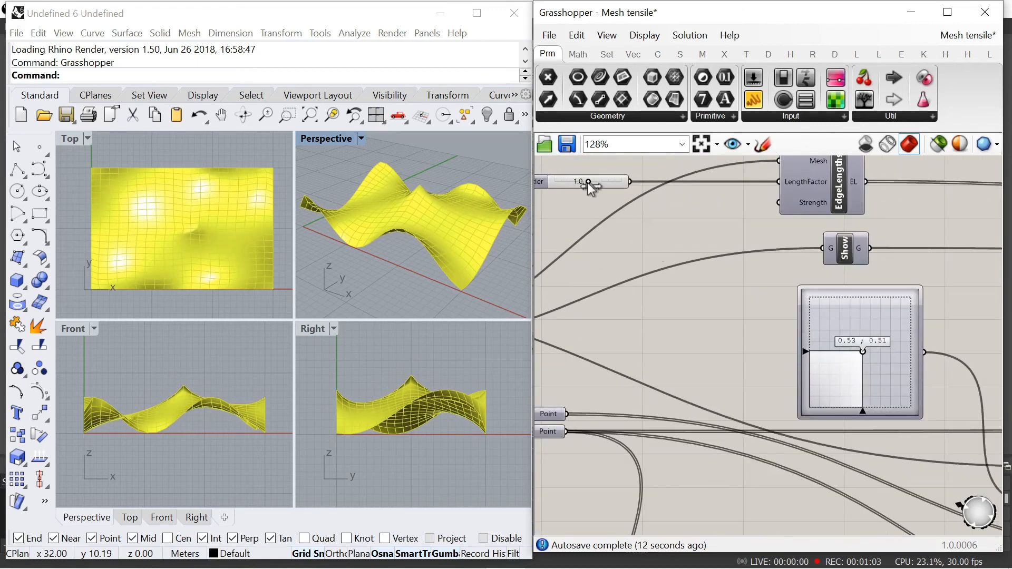
pyautogui.moveTo(576, 195)
pyautogui.mouseDown()
pyautogui.moveTo(601, 199)
pyautogui.moveTo(578, 204)
pyautogui.mouseUp()
pyautogui.scroll(3, 649, 246)
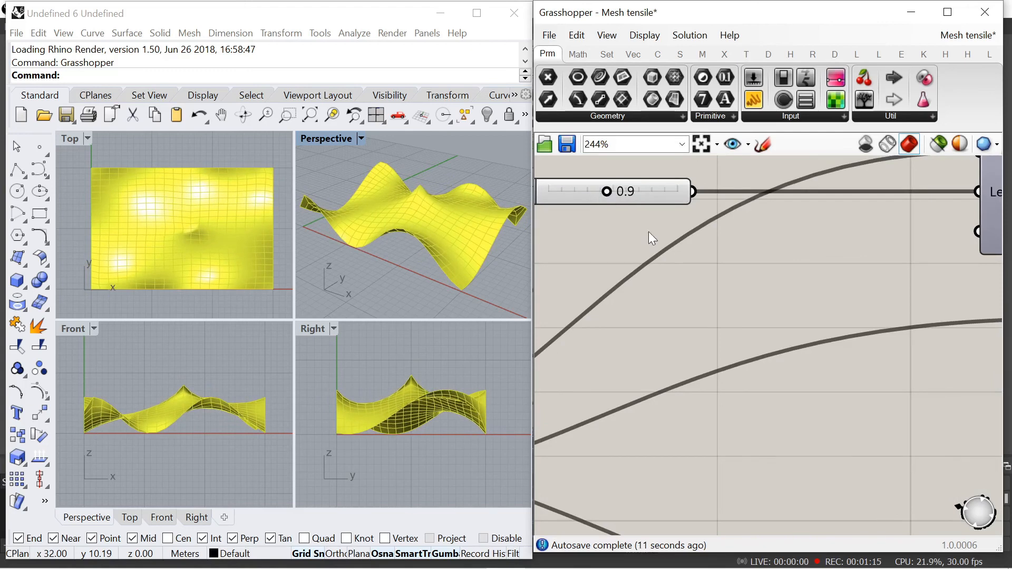
# Step: Make a small final adjustment to the Graph Mapper's sine curve for the edge anchors
pyautogui.scroll(-8, 669, 256)
pyautogui.scroll(3, 756, 337)
pyautogui.scroll(-1, 785, 313)
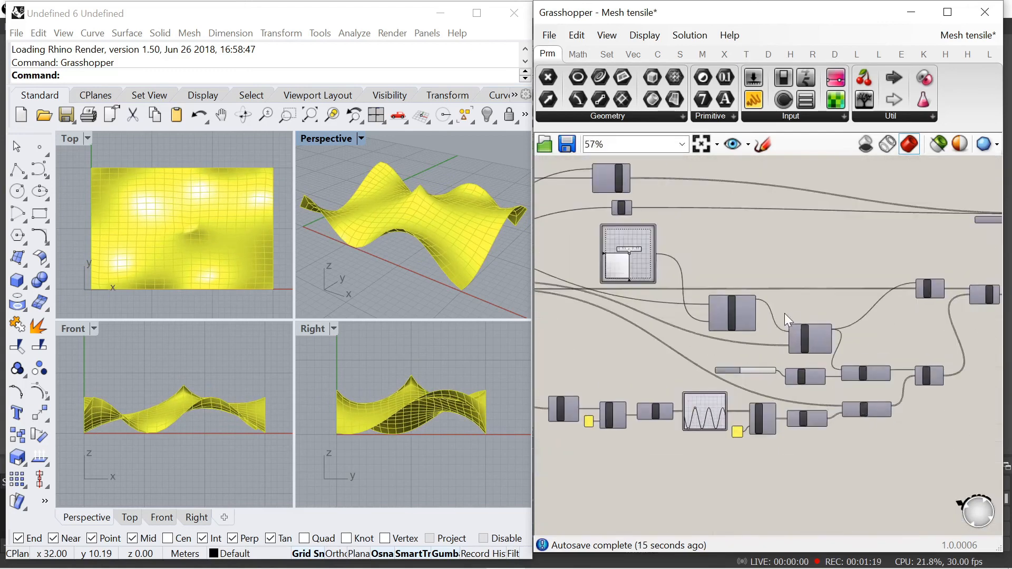
pyautogui.scroll(5, 764, 353)
pyautogui.moveTo(773, 410); pyautogui.dragTo(786, 413)
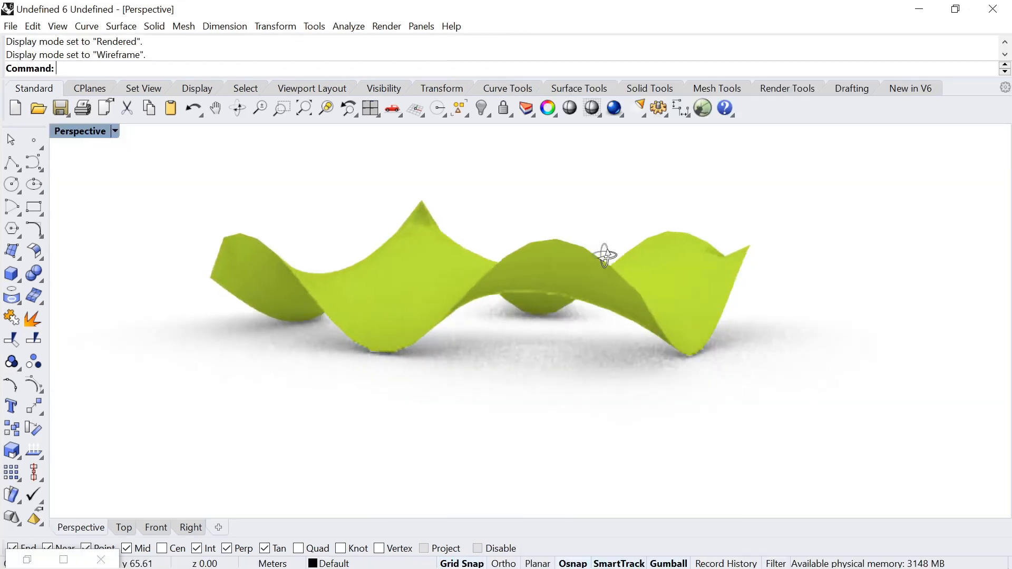
# Step: Examine the rendered yellow-green tensile mesh from several sides and from above
pyautogui.moveTo(606, 255); pyautogui.dragTo(397, 264, button='right')
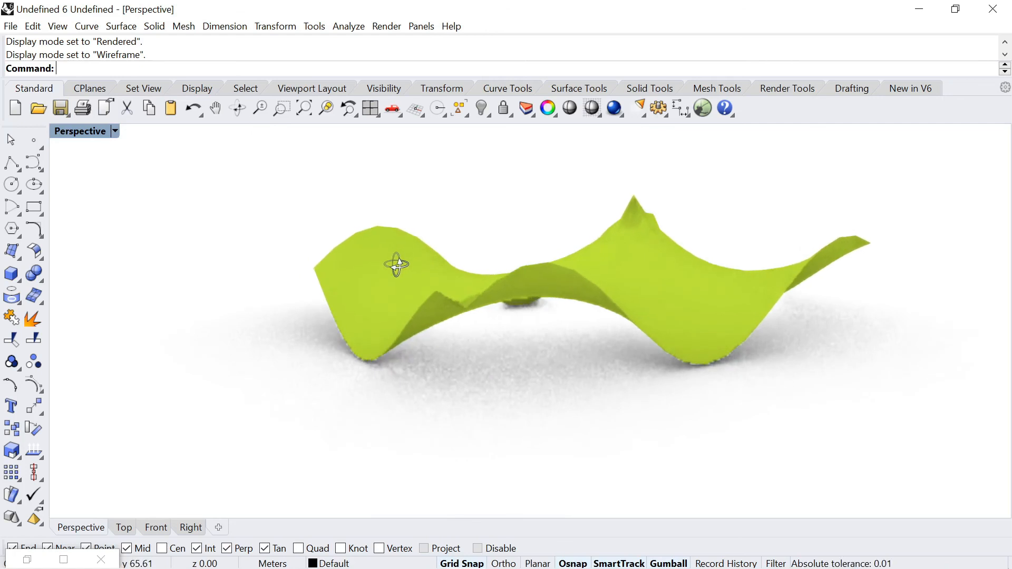
pyautogui.moveTo(600, 253); pyautogui.dragTo(528, 273, button='right')
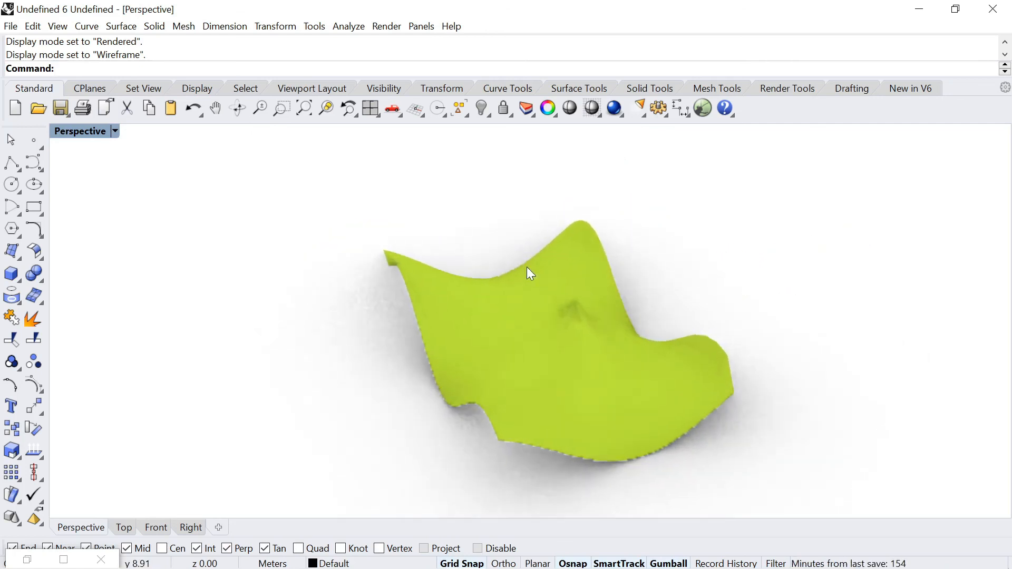
pyautogui.moveTo(690, 311); pyautogui.dragTo(369, 315, button='right')
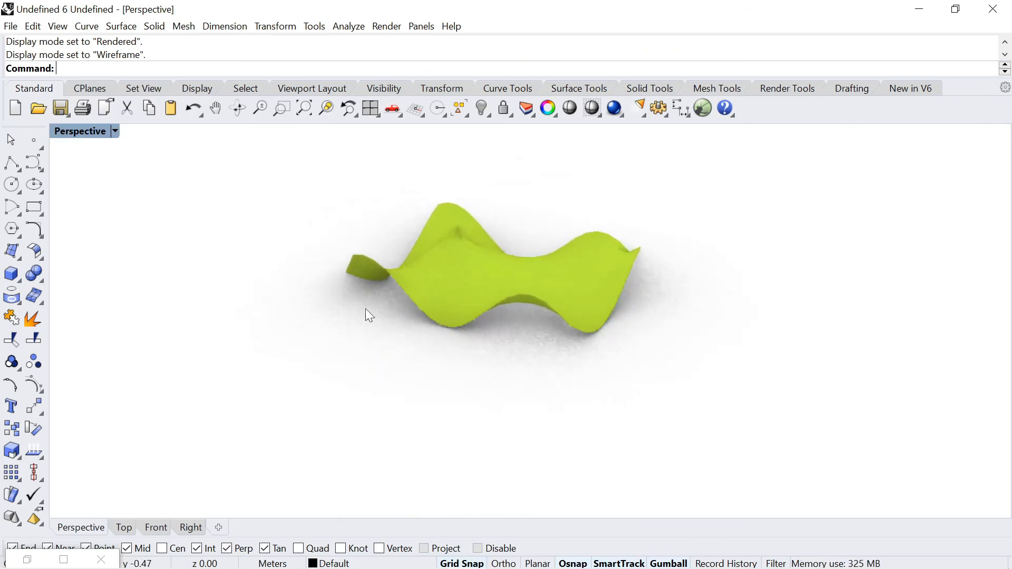